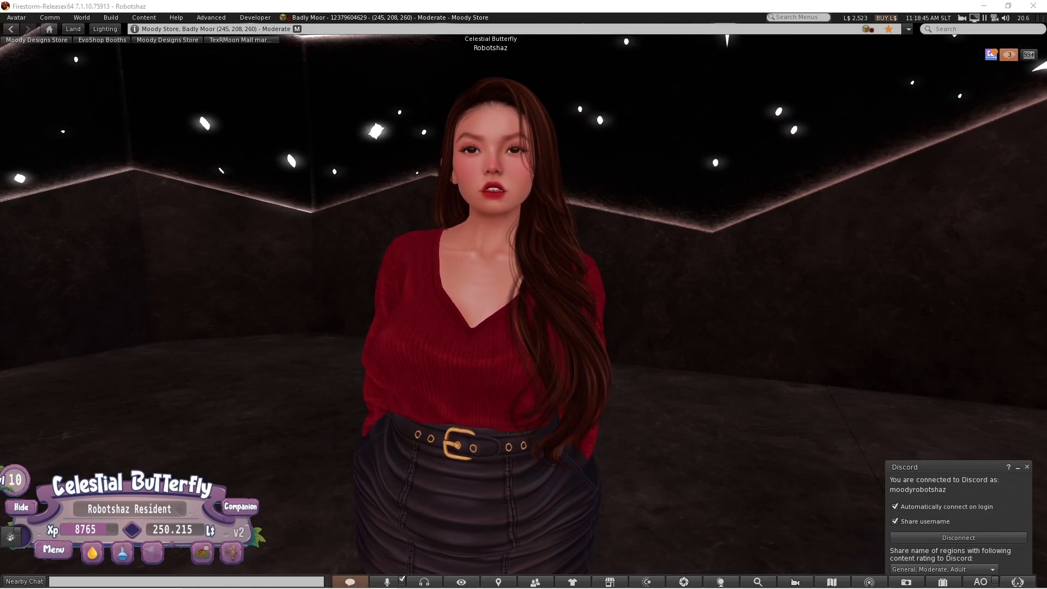
pyautogui.click(496, 328)
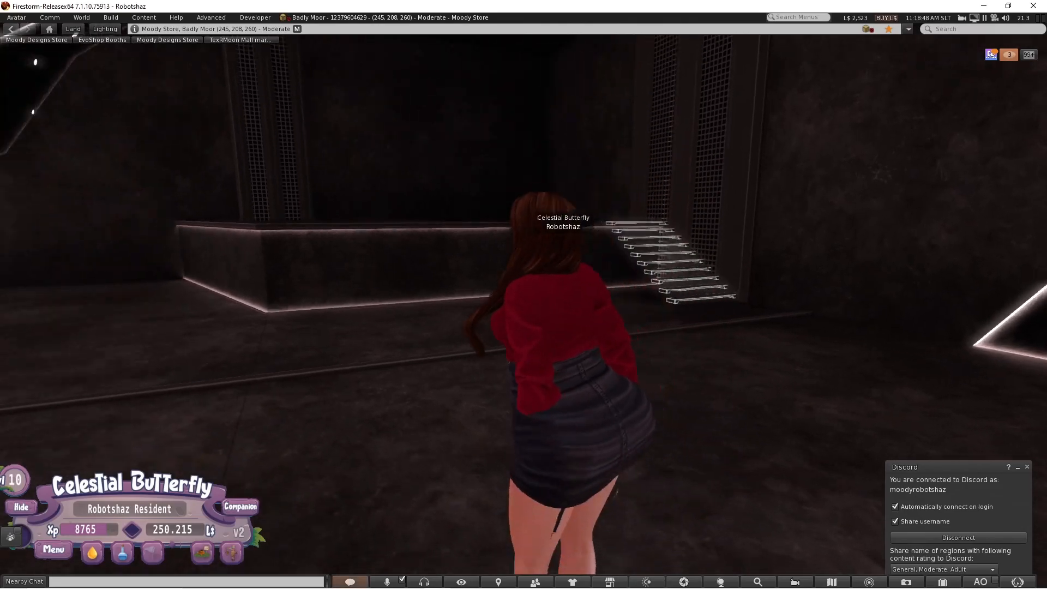
pyautogui.moveTo(507, 302); pyautogui.dragTo(430, 301)
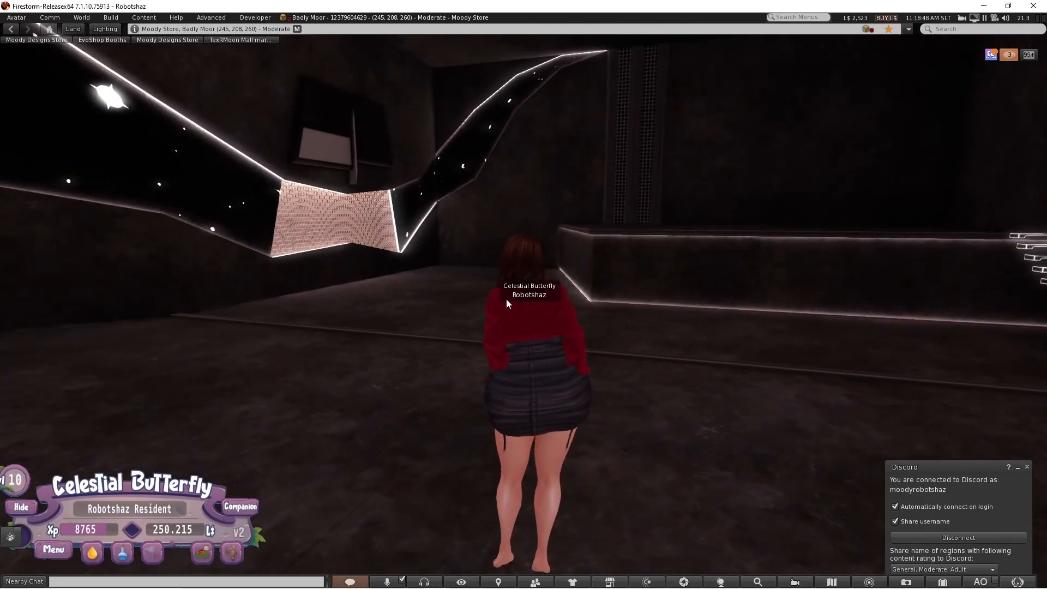
pyautogui.doubleClick(427, 298)
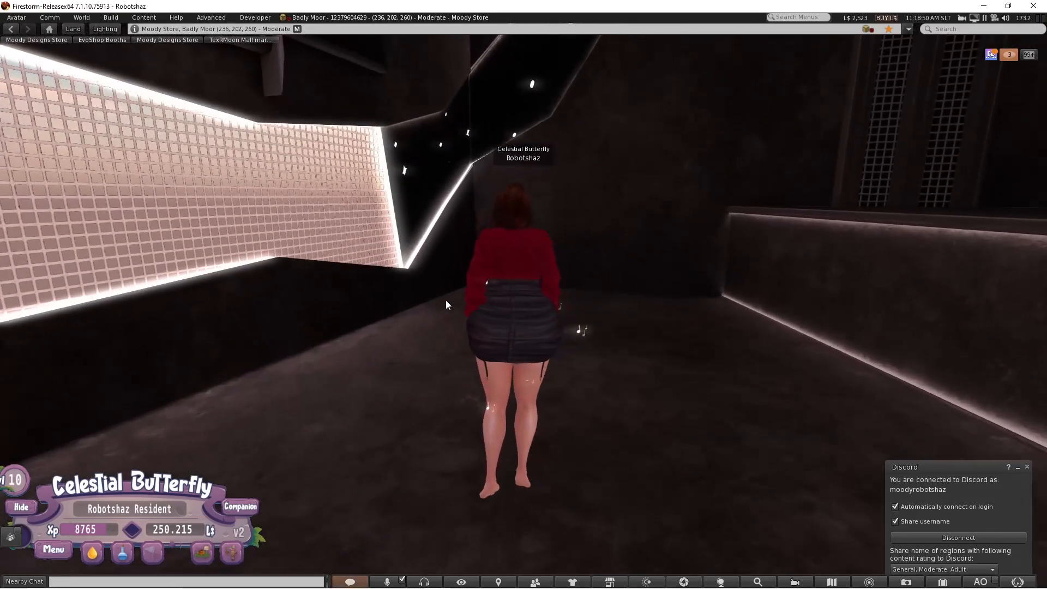
pyautogui.moveTo(508, 303)
pyautogui.keyDown('alt'); pyautogui.mouseDown()
pyautogui.moveTo(971, 289)
pyautogui.moveTo(542, 301)
pyautogui.moveTo(496, 289)
pyautogui.moveTo(494, 321)
pyautogui.moveTo(670, 290)
pyautogui.moveTo(496, 305)
pyautogui.moveTo(526, 302)
pyautogui.mouseUp(); pyautogui.keyUp('alt')
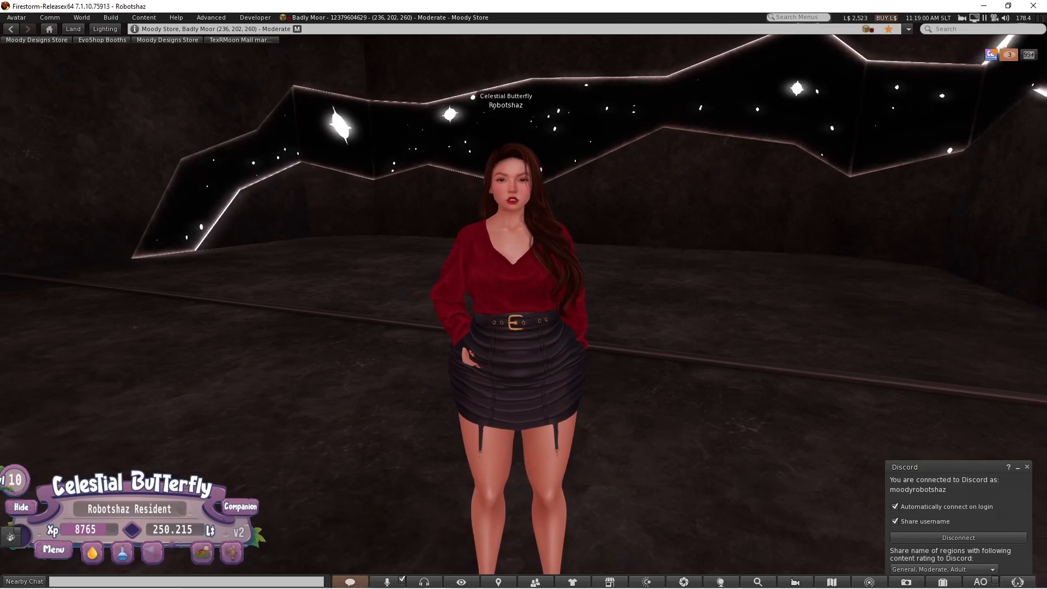
# - Teleport the avatar to the Moody Designs Store and look around at the vendor boards there
pyautogui.click(181, 39)
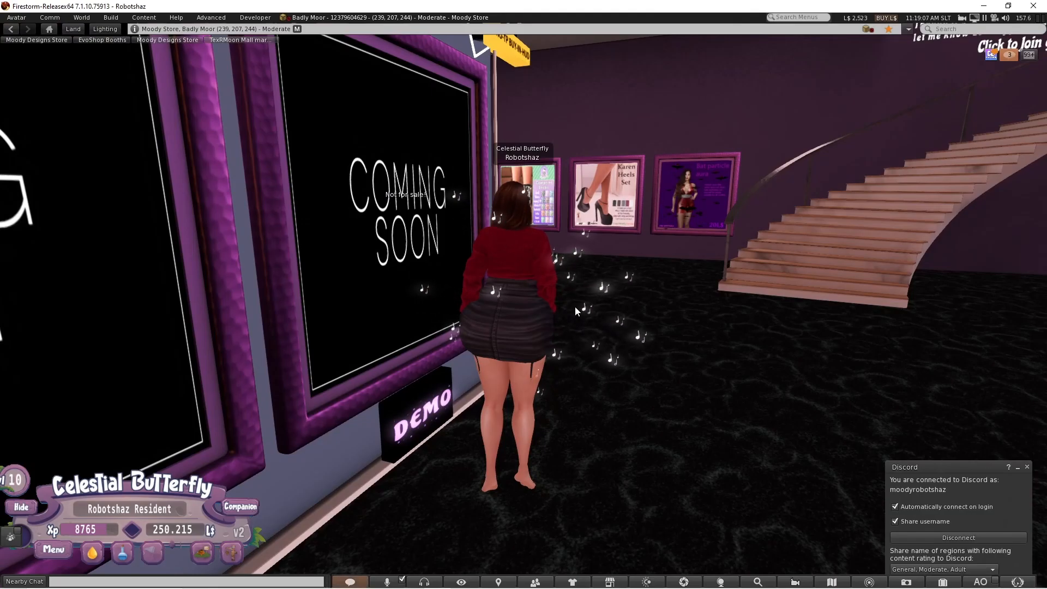
pyautogui.press('Right')
pyautogui.press('Right')
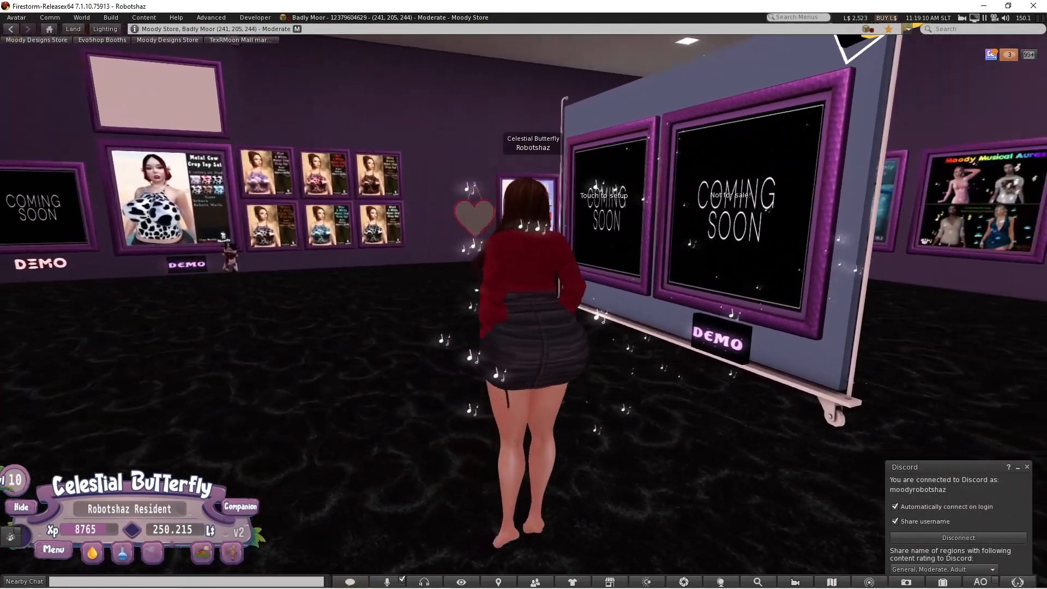
pyautogui.keyDown('alt'); pyautogui.moveTo(528, 294); pyautogui.dragTo(591, 284); pyautogui.keyUp('alt')
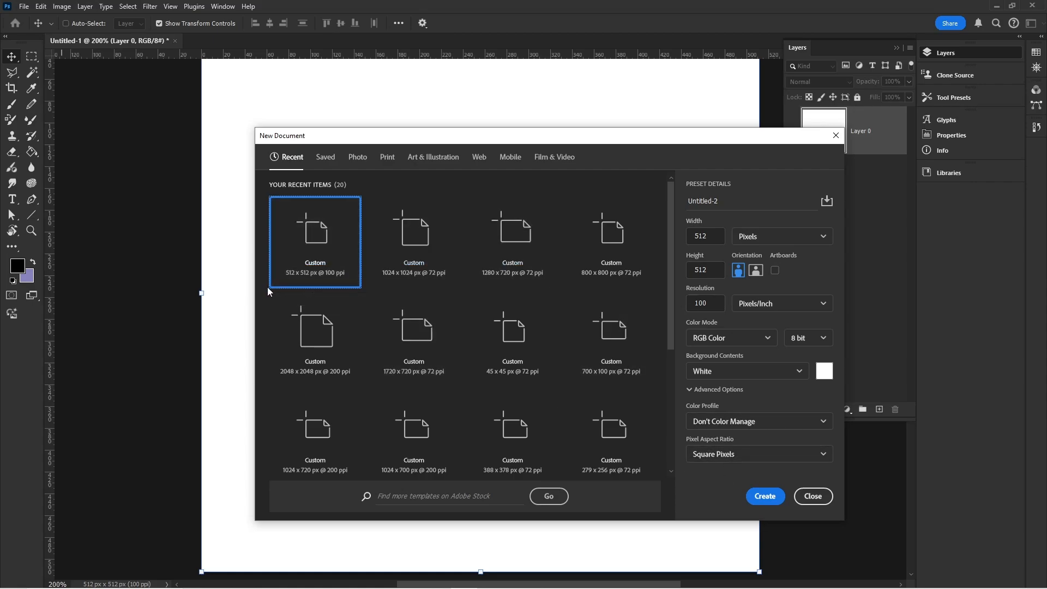
# - In Photoshop, create a new 512 x 512 pixel RGB document at 100 ppi with a white background
pyautogui.click(765, 496)
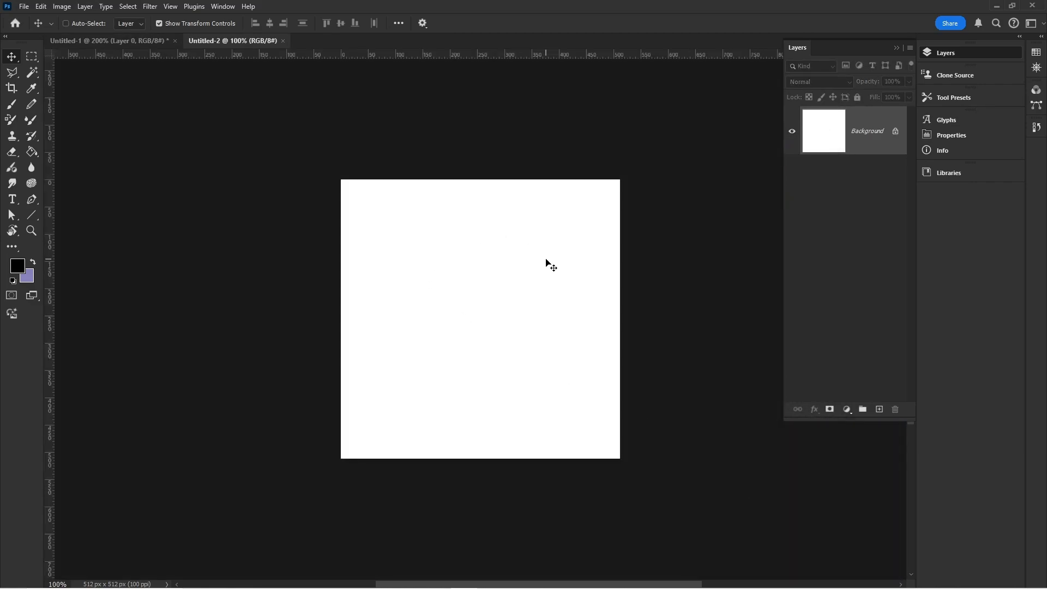
pyautogui.hotkey('ctrl', '+')
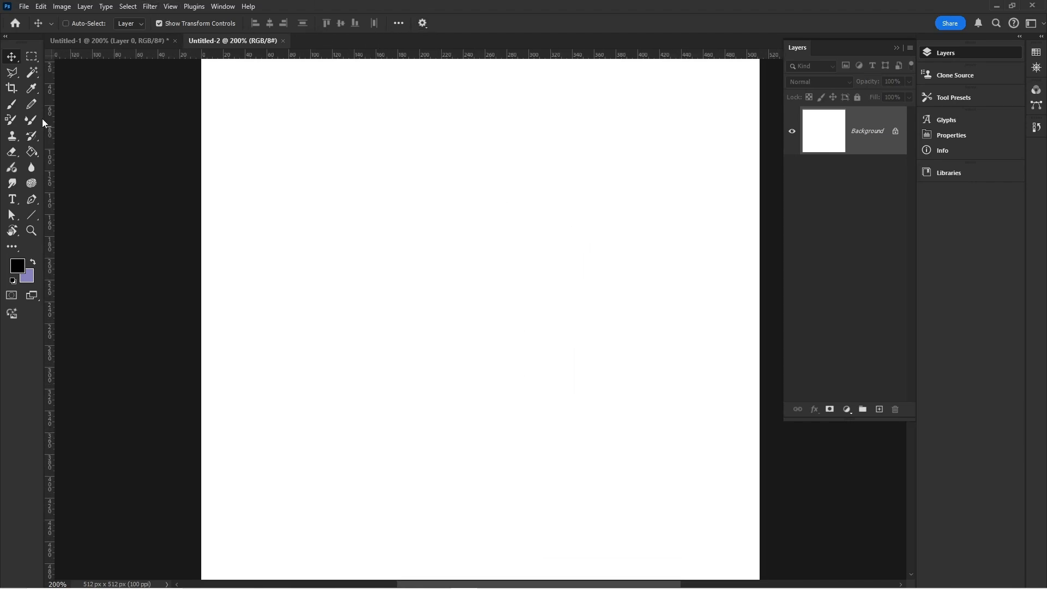
# - Choose the Brush tool with the Hard Round tip and set its size to 99 px
pyautogui.click(15, 108)
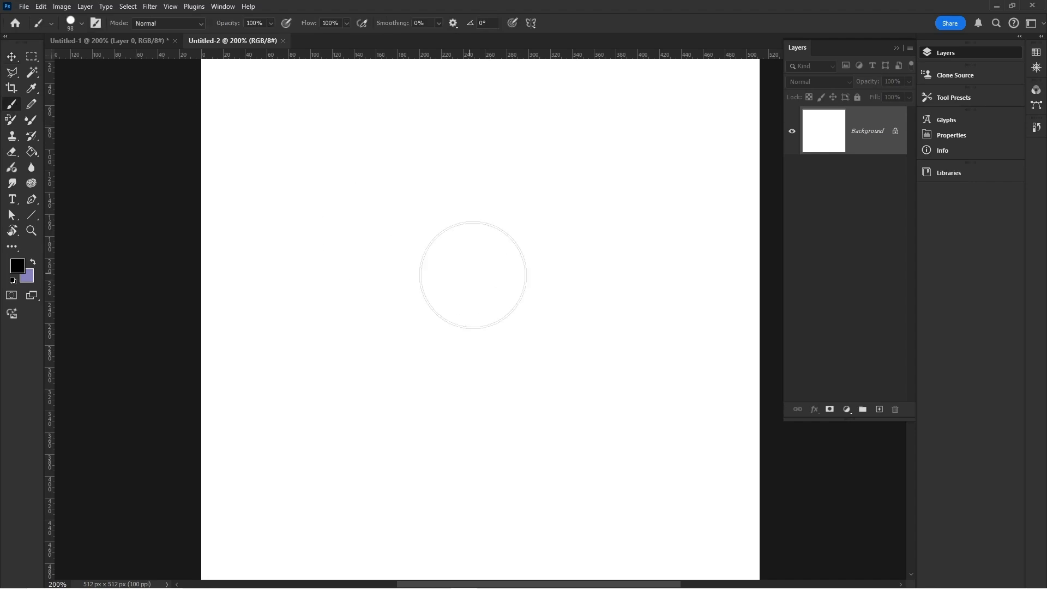
pyautogui.rightClick(520, 258)
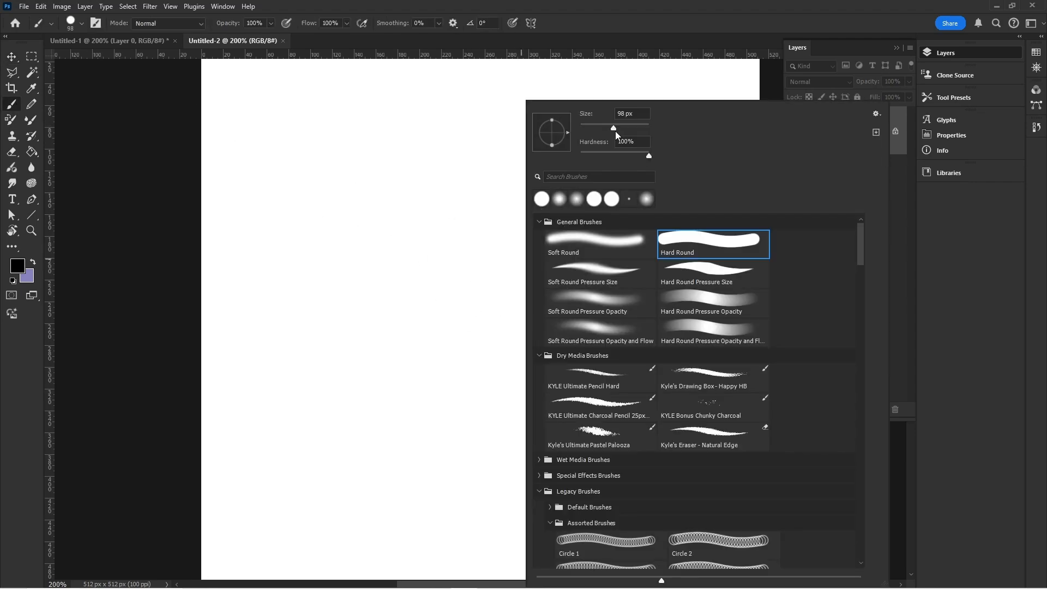
pyautogui.moveTo(610, 125); pyautogui.dragTo(605, 128)
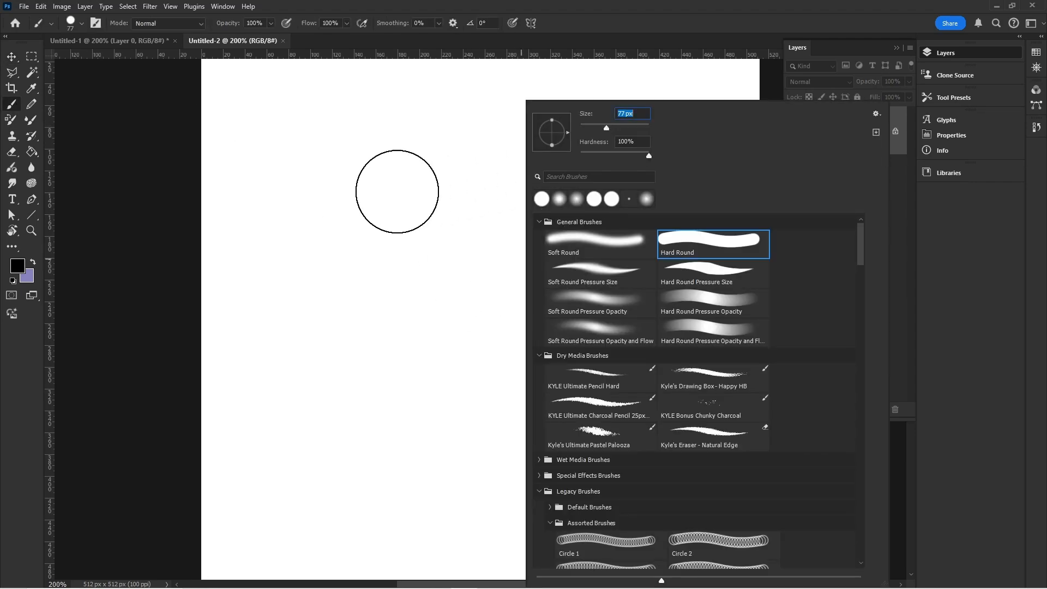
pyautogui.moveTo(602, 127)
pyautogui.mouseDown()
pyautogui.moveTo(613, 133)
pyautogui.moveTo(602, 131)
pyautogui.mouseUp()
pyautogui.rightClick(398, 231)
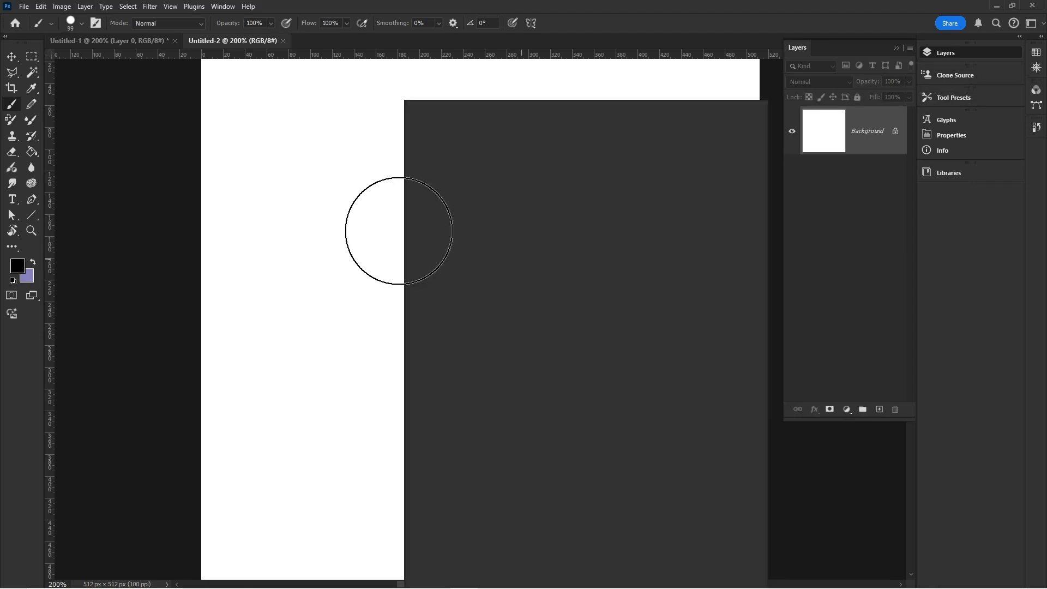
pyautogui.click(851, 254)
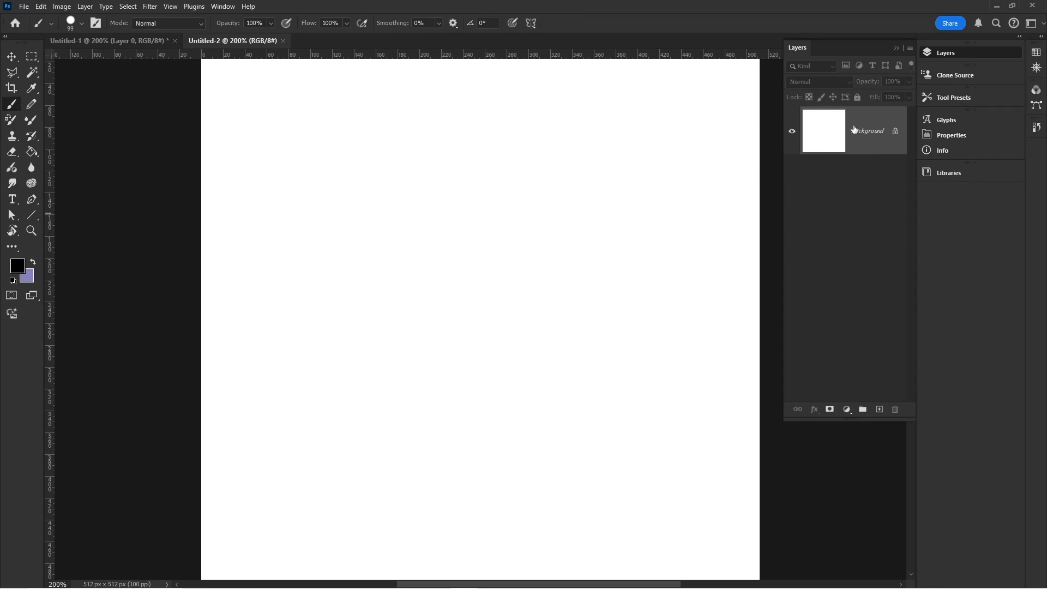
# - Unlock the background layer and add a new empty layer above it
pyautogui.click(895, 132)
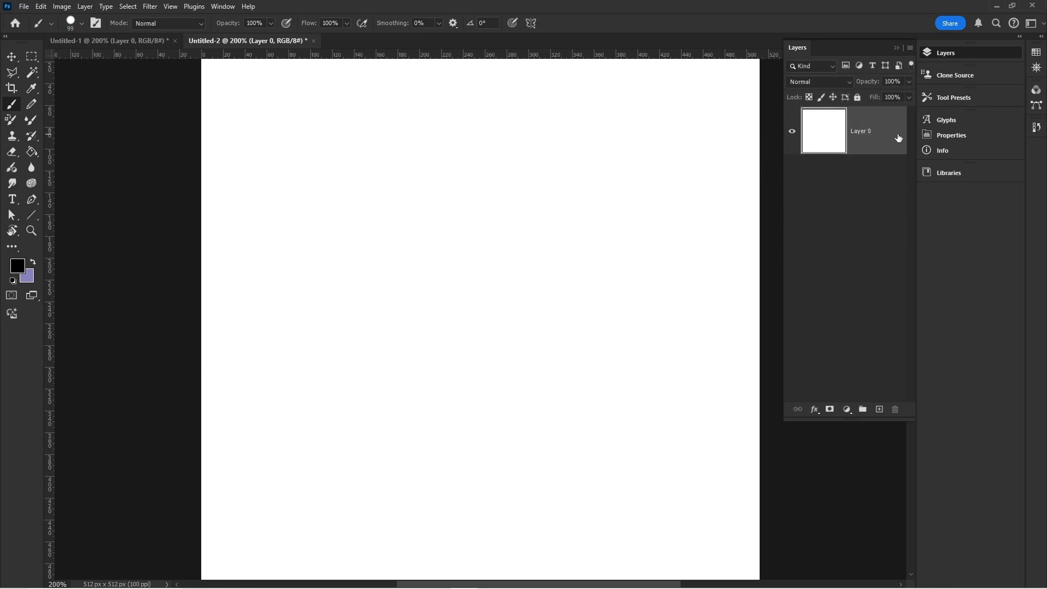
pyautogui.click(879, 410)
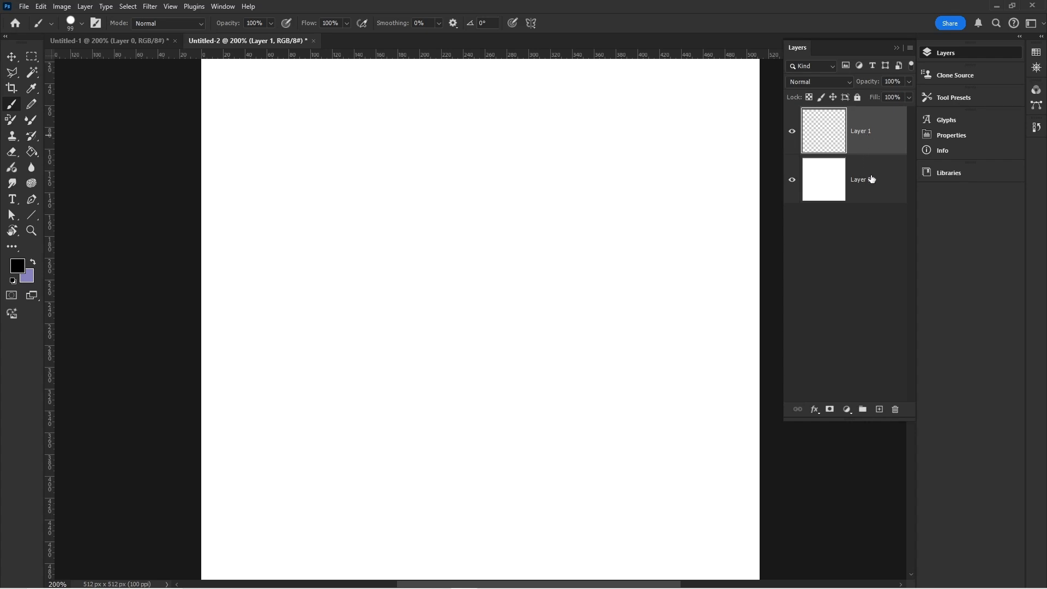
# - Fill the bottom layer, Layer 0, with a dark teal colour using the Paint Bucket
pyautogui.click(877, 194)
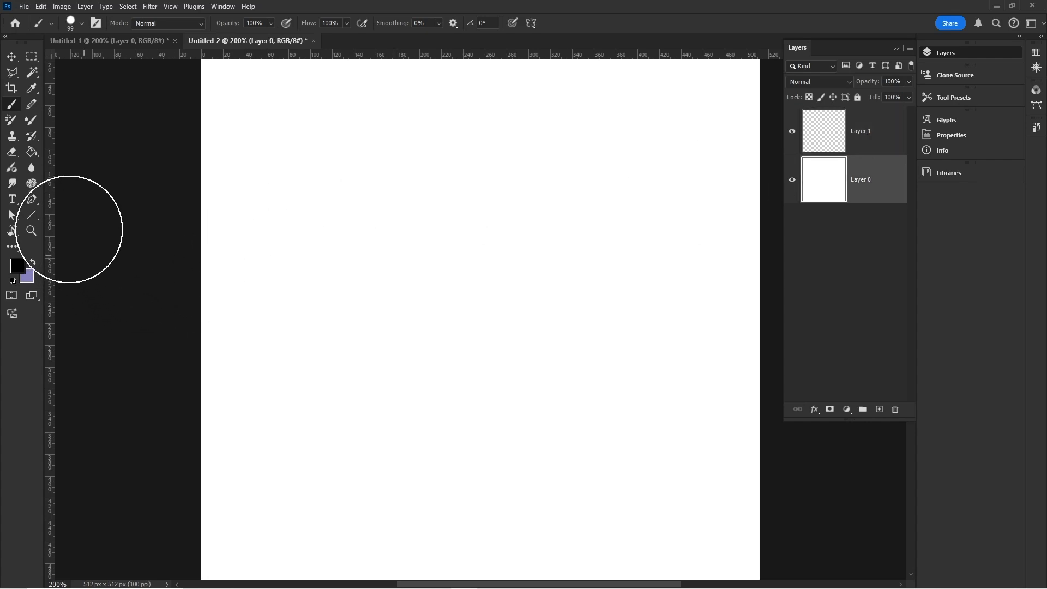
pyautogui.click(32, 152)
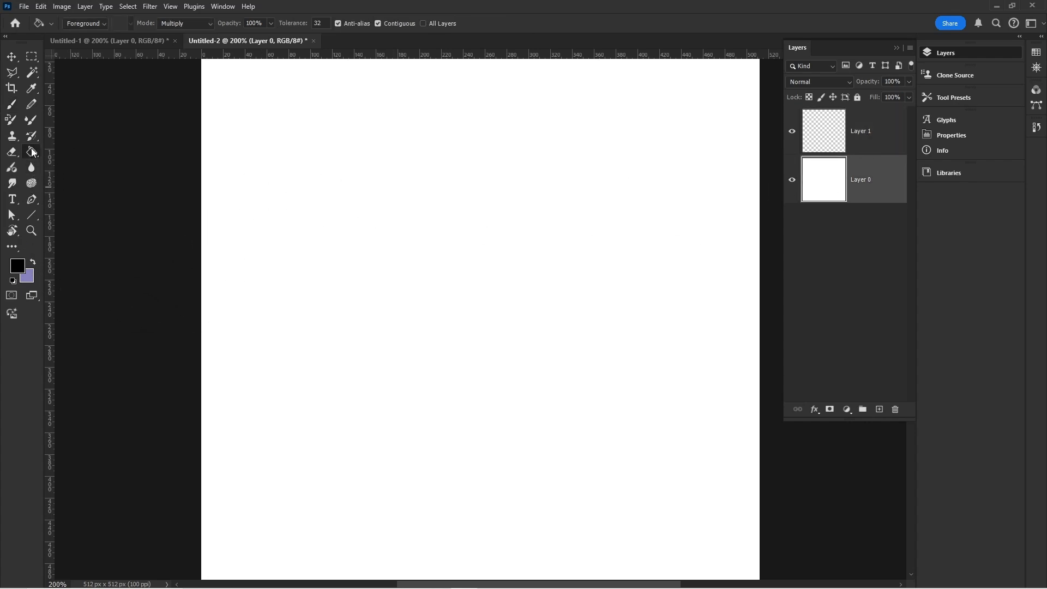
pyautogui.click(19, 270)
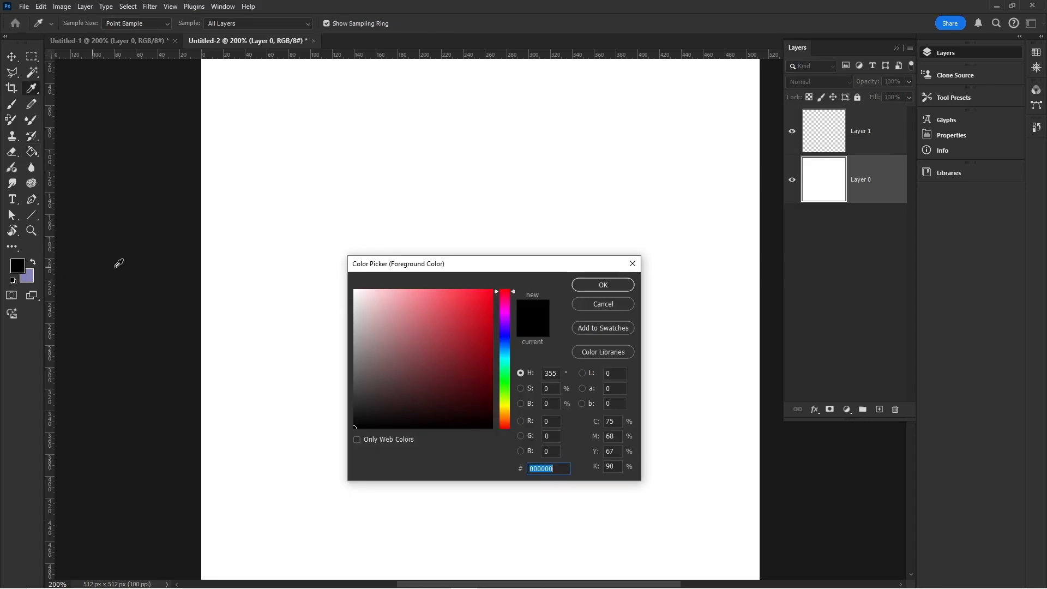
pyautogui.moveTo(467, 325); pyautogui.dragTo(506, 354)
pyautogui.click(617, 283)
pyautogui.press('g')
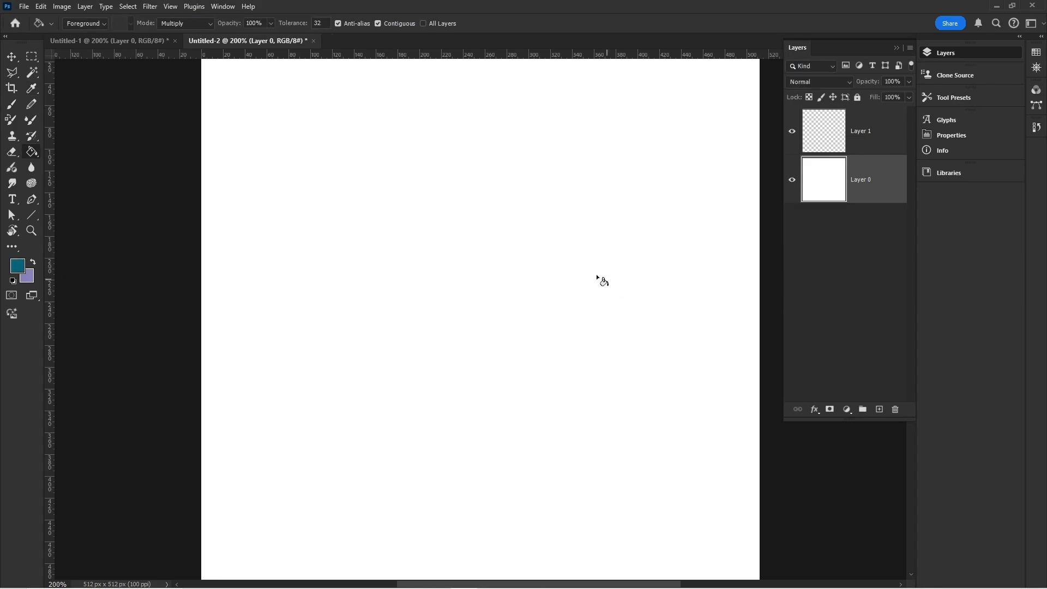
pyautogui.click(579, 265)
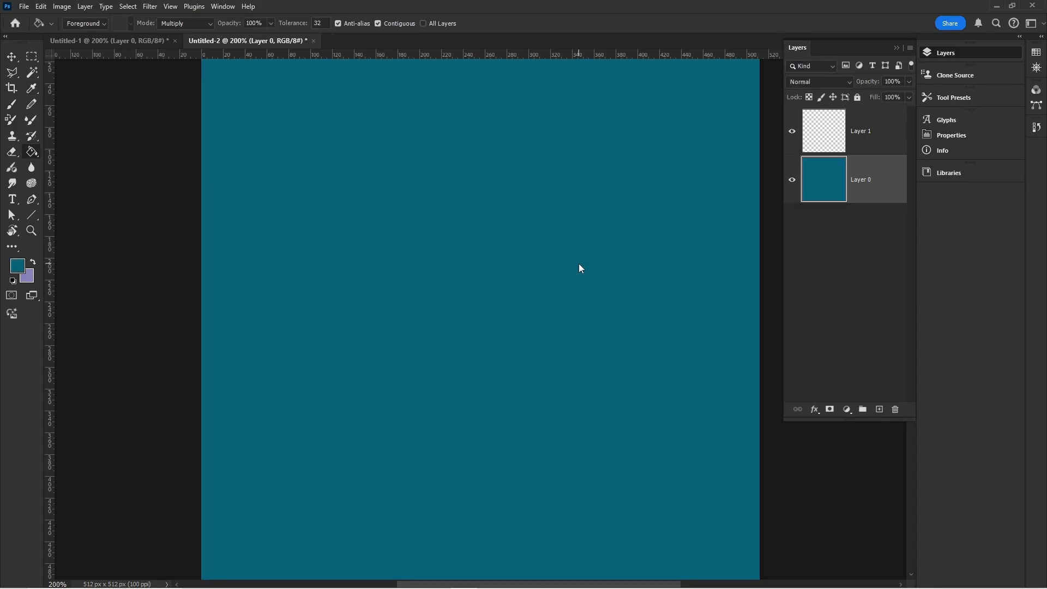
# - Turn on vertical paint symmetry for the Brush tool with the empty Layer 1 active
pyautogui.click(871, 136)
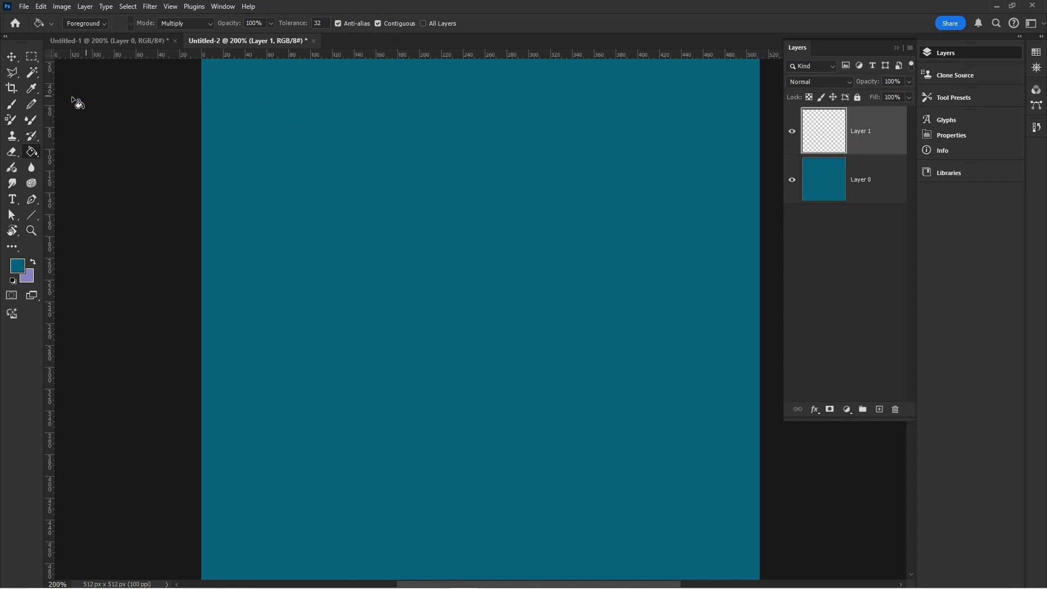
pyautogui.click(12, 104)
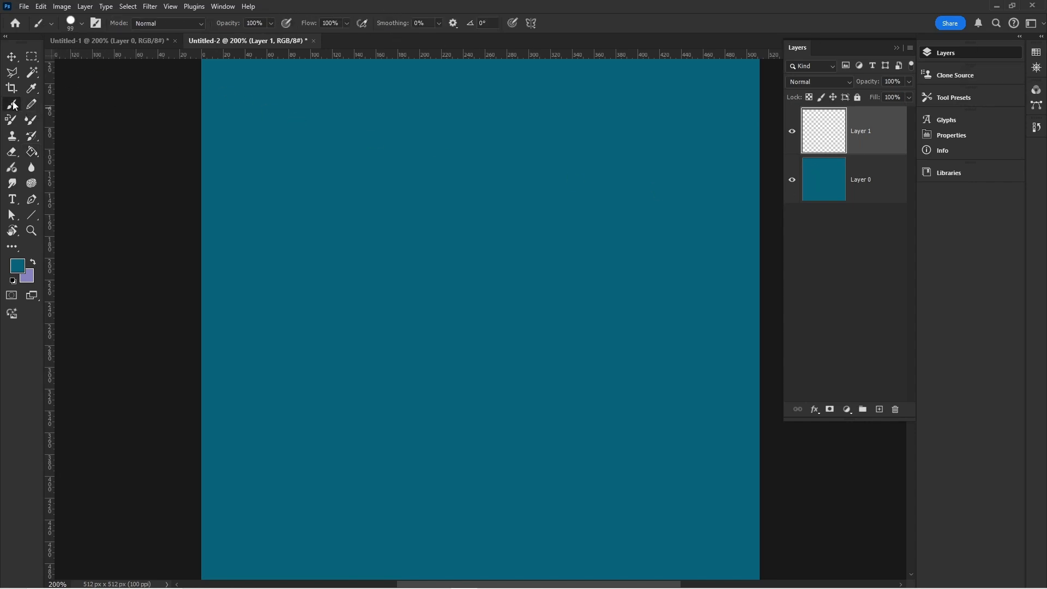
pyautogui.click(532, 22)
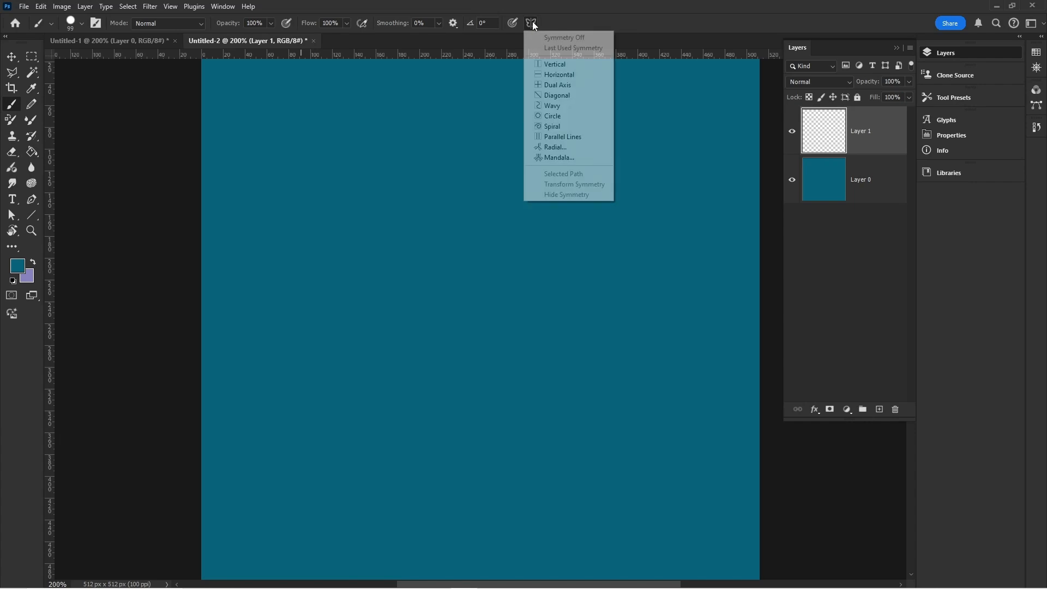
pyautogui.click(562, 66)
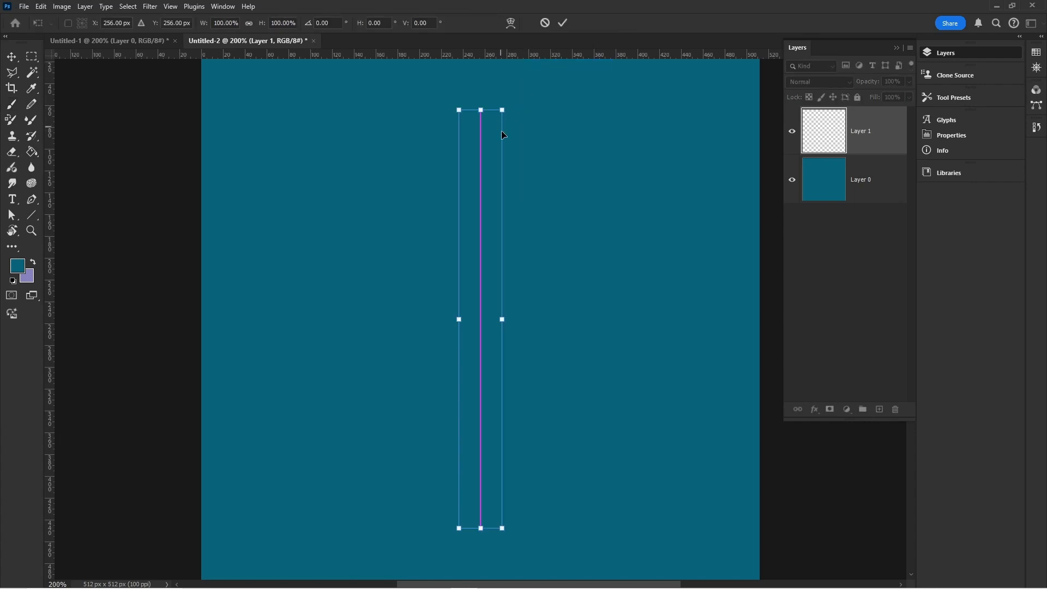
# - Stretch the vertical symmetry axis to 171.35% height so it runs past both canvas edges, and commit it
pyautogui.moveTo(480, 110); pyautogui.dragTo(487, 30)
pyautogui.scroll(-4, 502, 189)
pyautogui.scroll(-2, 496, 223)
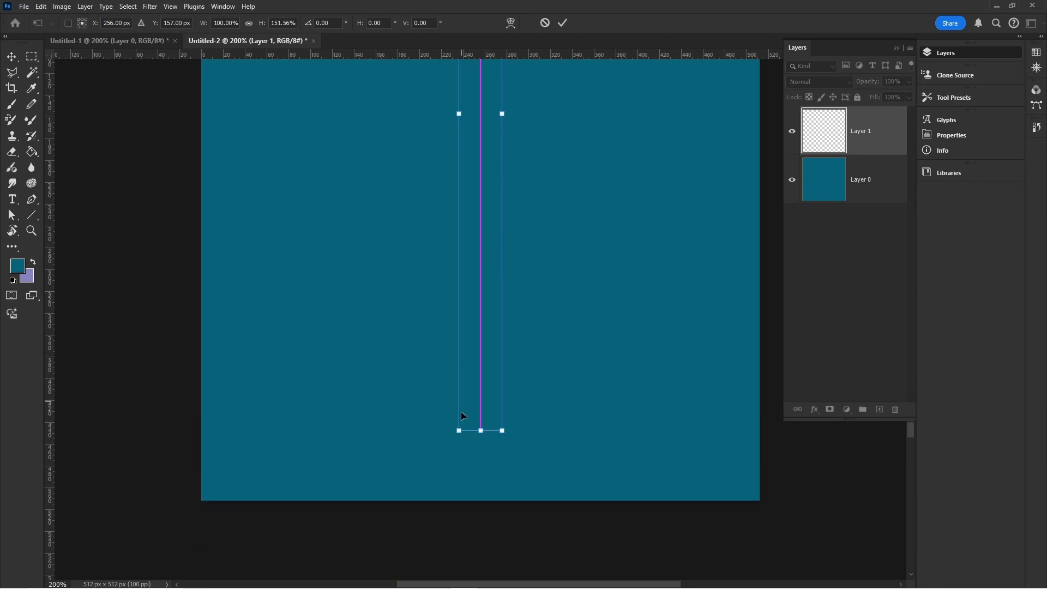
pyautogui.moveTo(484, 434); pyautogui.dragTo(484, 515)
pyautogui.scroll(4, 498, 406)
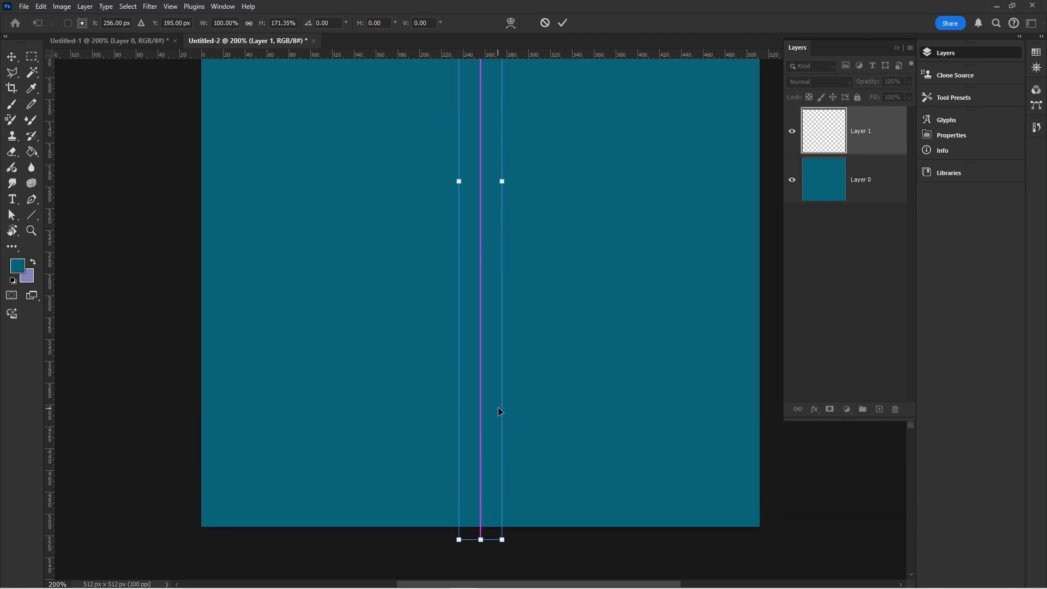
pyautogui.scroll(3, 502, 382)
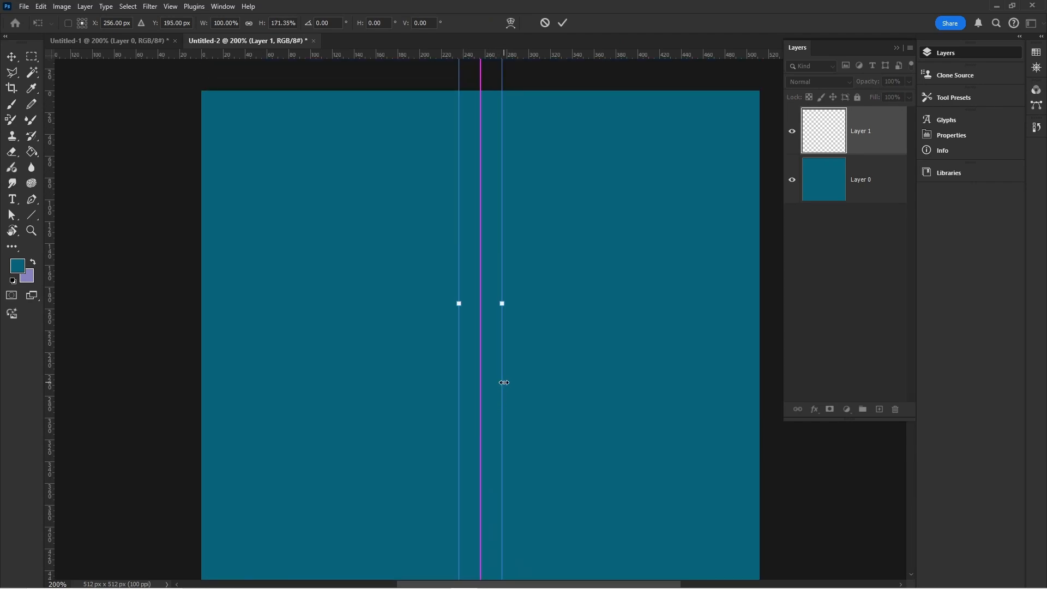
pyautogui.hotkey('ctrl', '-')
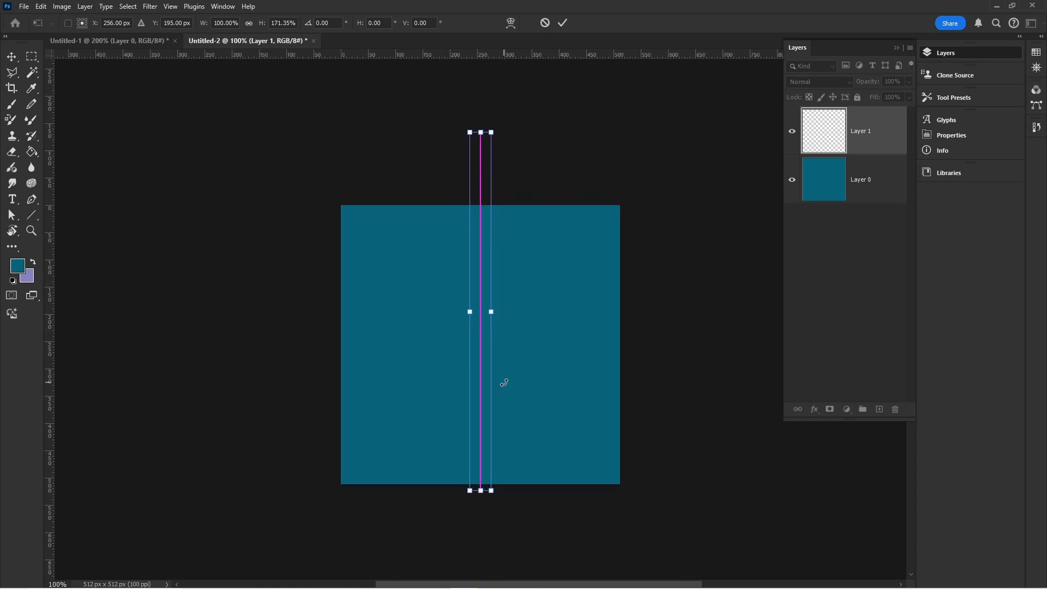
pyautogui.click(11, 106)
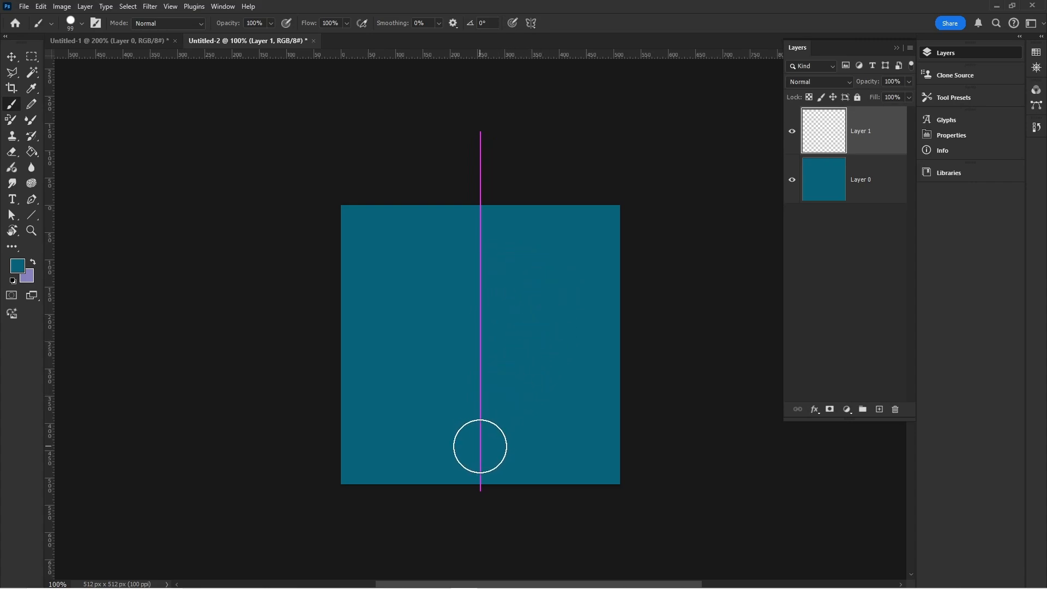
pyautogui.hotkey('ctrl', '+')
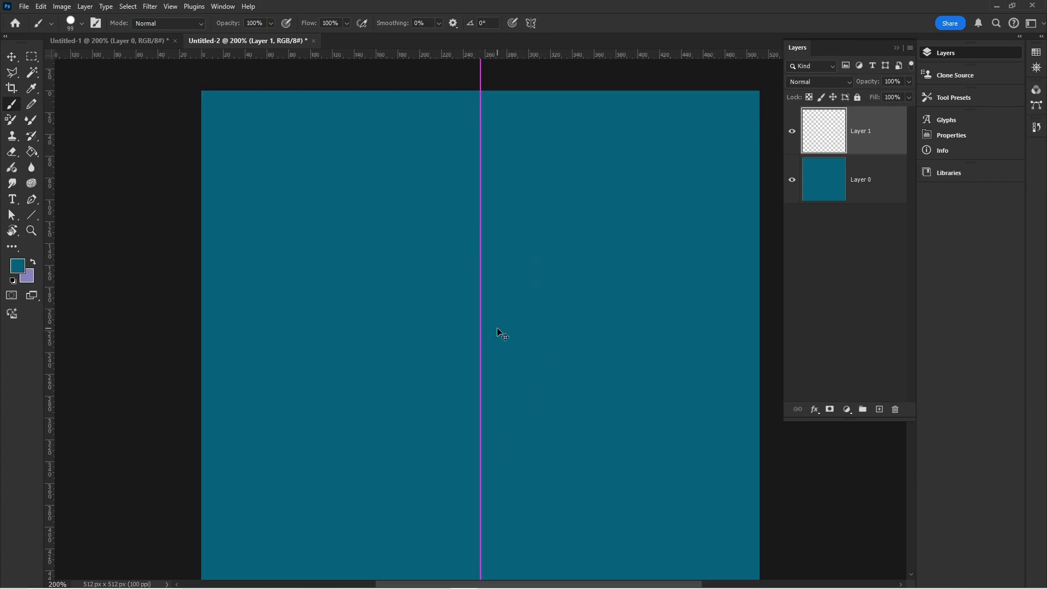
# - Adjust the brush size and paint the first mirrored white strokes of a heart from the symmetry axis on Layer 1
pyautogui.scroll(-1, 500, 305)
pyautogui.rightClick(515, 231)
pyautogui.moveTo(669, 128); pyautogui.dragTo(664, 129)
pyautogui.click(489, 239)
pyautogui.click(500, 221)
pyautogui.moveTo(504, 218)
pyautogui.mouseDown()
pyautogui.moveTo(500, 401)
pyautogui.moveTo(488, 349)
pyautogui.moveTo(521, 180)
pyautogui.moveTo(644, 269)
pyautogui.moveTo(332, 145)
pyautogui.moveTo(427, 434)
pyautogui.moveTo(335, 170)
pyautogui.moveTo(399, 180)
pyautogui.moveTo(339, 175)
pyautogui.moveTo(358, 145)
pyautogui.moveTo(346, 168)
pyautogui.moveTo(347, 283)
pyautogui.moveTo(325, 211)
pyautogui.moveTo(332, 243)
pyautogui.moveTo(408, 343)
pyautogui.moveTo(354, 325)
pyautogui.mouseUp()
# - Fill in and round off the heart's upper lobes in white, changing the brush size between strokes
pyautogui.rightClick(397, 252)
pyautogui.click(509, 129)
pyautogui.rightClick(411, 230)
pyautogui.click(521, 129)
pyautogui.moveTo(346, 214)
pyautogui.mouseDown()
pyautogui.moveTo(360, 190)
pyautogui.moveTo(383, 230)
pyautogui.moveTo(358, 263)
pyautogui.moveTo(393, 322)
pyautogui.moveTo(362, 271)
pyautogui.moveTo(369, 293)
pyautogui.moveTo(344, 203)
pyautogui.moveTo(374, 182)
pyautogui.moveTo(428, 246)
pyautogui.mouseUp()
pyautogui.rightClick(396, 275)
pyautogui.click(513, 129)
pyautogui.moveTo(361, 152)
pyautogui.mouseDown()
pyautogui.moveTo(329, 135)
pyautogui.moveTo(295, 174)
pyautogui.moveTo(346, 128)
pyautogui.moveTo(400, 145)
pyautogui.mouseUp()
# - Paint the heart's lower half down to its point, refining the sides and tip with a 44 px brush
pyautogui.scroll(-2, 399, 145)
pyautogui.moveTo(380, 323); pyautogui.dragTo(457, 380)
pyautogui.rightClick(440, 327)
pyautogui.click(512, 128)
pyautogui.moveTo(267, 219)
pyautogui.mouseDown()
pyautogui.moveTo(371, 360)
pyautogui.moveTo(469, 440)
pyautogui.mouseUp()
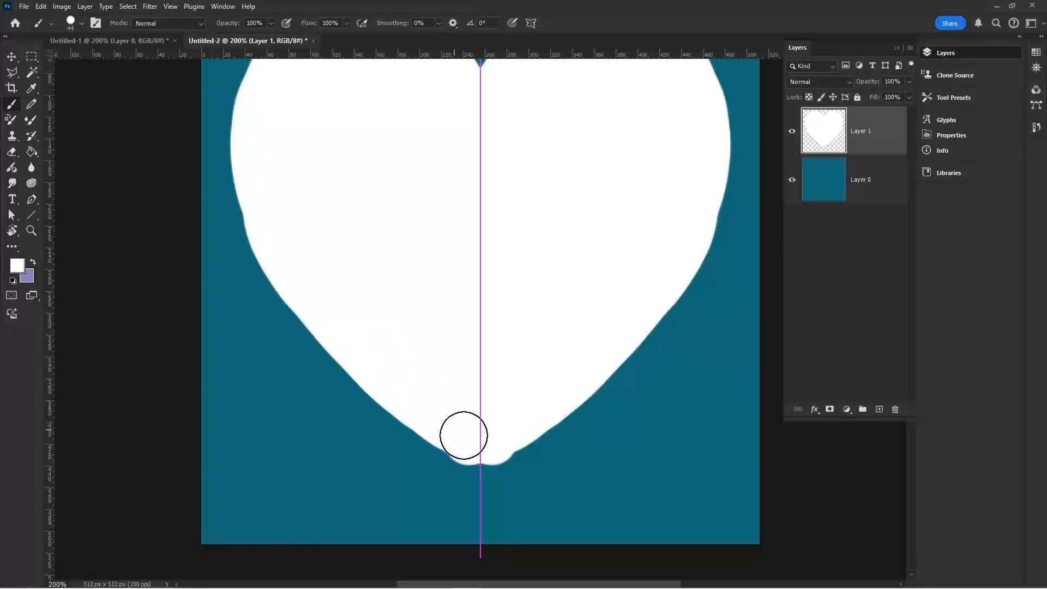
pyautogui.moveTo(261, 161)
pyautogui.mouseDown()
pyautogui.moveTo(337, 283)
pyautogui.moveTo(451, 428)
pyautogui.mouseUp()
# - Undo the last stroke and smooth the heart's side edges, finishing with a larger brush
pyautogui.moveTo(263, 223); pyautogui.dragTo(320, 325)
pyautogui.hotkey('ctrl', 'z')
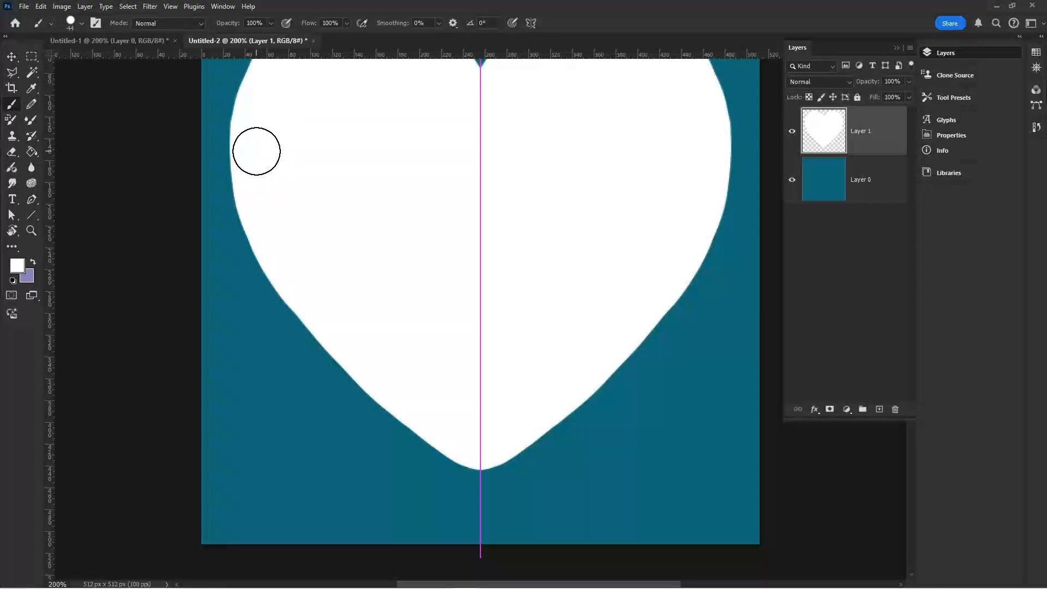
pyautogui.moveTo(260, 187); pyautogui.dragTo(377, 369)
pyautogui.rightClick(390, 161)
pyautogui.click(495, 129)
pyautogui.moveTo(301, 157)
pyautogui.mouseDown()
pyautogui.moveTo(283, 145)
pyautogui.moveTo(322, 263)
pyautogui.moveTo(399, 313)
pyautogui.mouseUp()
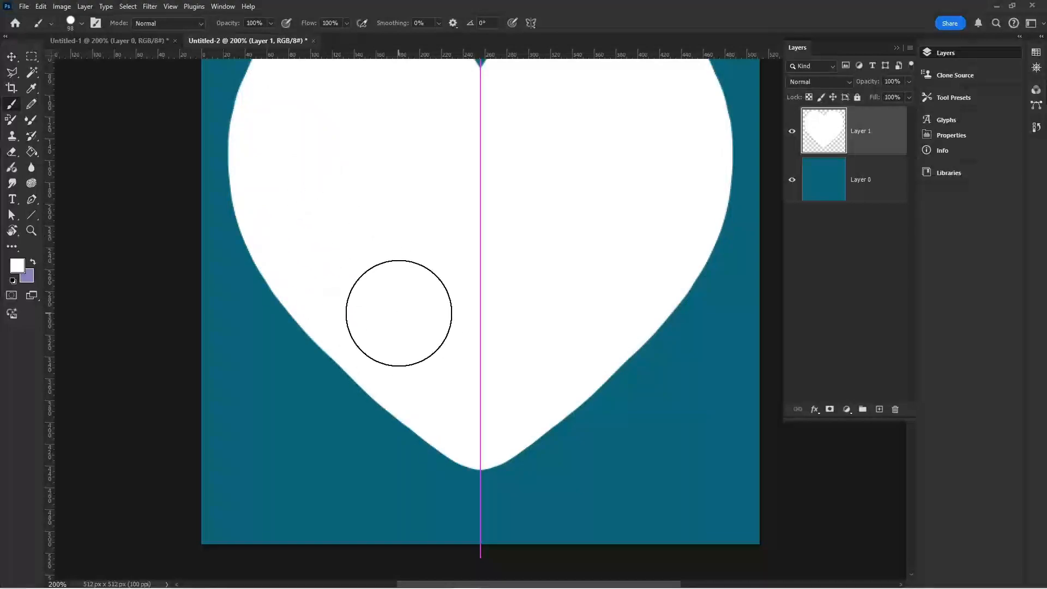
# - Enlarge the brush to 195 px and paint over the heart's upper lobes to even out their curves
pyautogui.hotkey('ctrl', '-')
pyautogui.scroll(1, 427, 257)
pyautogui.rightClick(430, 269)
pyautogui.click(541, 127)
pyautogui.rightClick(409, 259)
pyautogui.moveTo(443, 250)
pyautogui.mouseDown()
pyautogui.moveTo(413, 245)
pyautogui.moveTo(416, 222)
pyautogui.moveTo(545, 229)
pyautogui.moveTo(554, 254)
pyautogui.moveTo(554, 226)
pyautogui.moveTo(557, 252)
pyautogui.mouseUp()
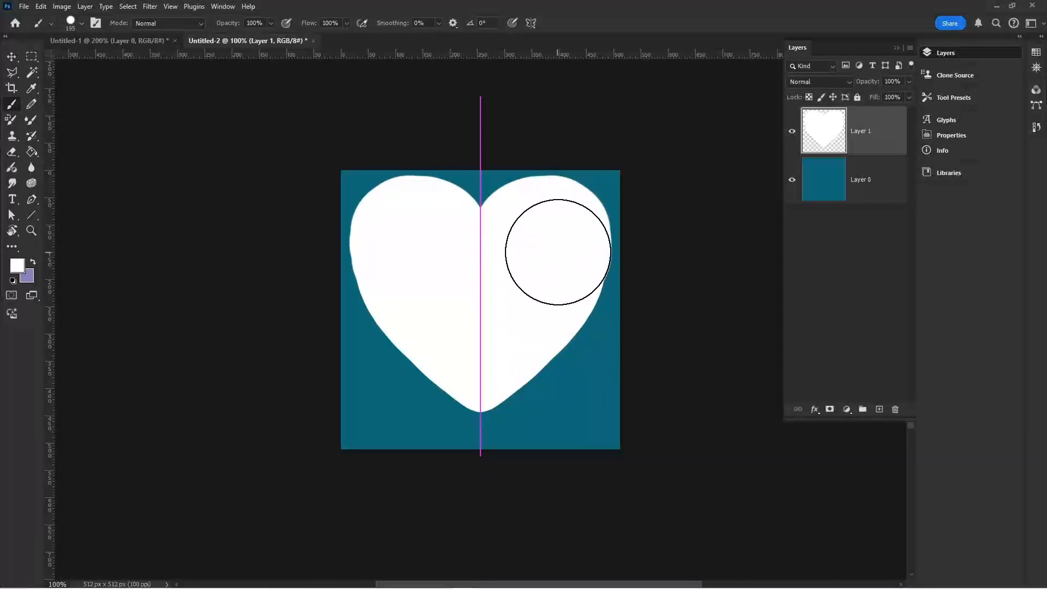
# - Paint the heart's lobes fuller along their upper edges and move the whole heart down on the canvas
pyautogui.moveTo(495, 261)
pyautogui.mouseDown()
pyautogui.moveTo(407, 224)
pyautogui.moveTo(404, 235)
pyautogui.moveTo(425, 227)
pyautogui.moveTo(407, 224)
pyautogui.moveTo(433, 236)
pyautogui.mouseUp()
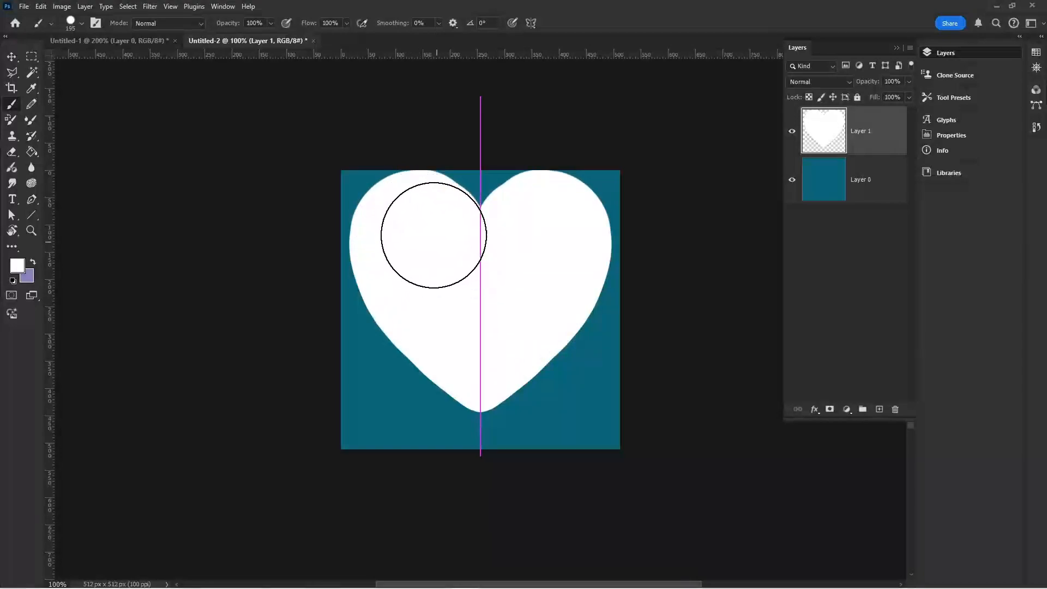
pyautogui.hotkey('ctrl', 't')
pyautogui.moveTo(491, 298); pyautogui.dragTo(491, 318)
pyautogui.press('Return')
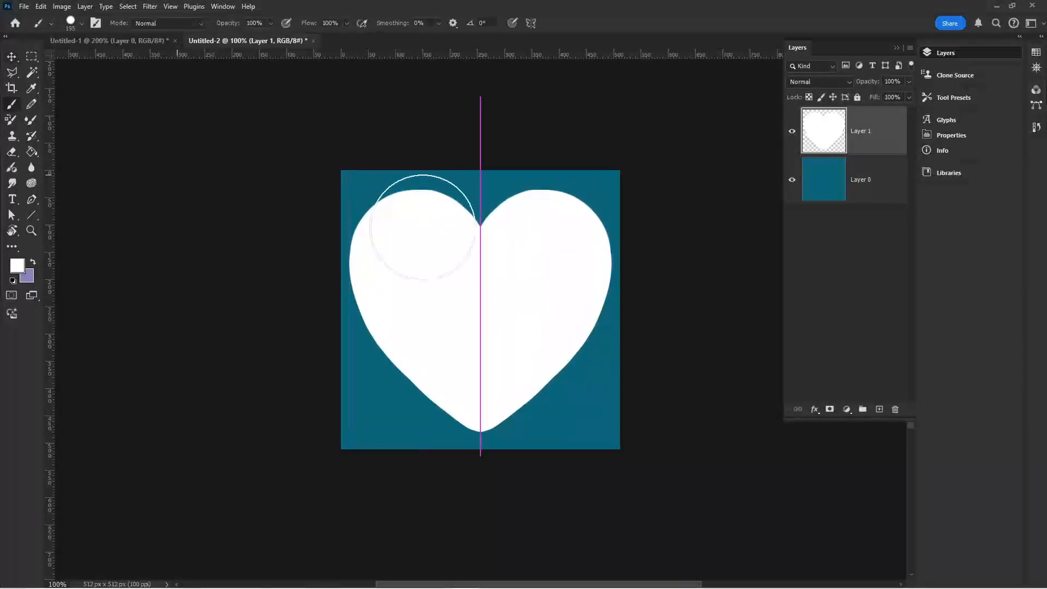
# - Widen and round the heart's lobes and upper sides in white with the 195 px brush
pyautogui.moveTo(566, 258)
pyautogui.mouseDown()
pyautogui.moveTo(542, 244)
pyautogui.moveTo(555, 241)
pyautogui.mouseUp()
pyautogui.hotkey('ctrl', '+')
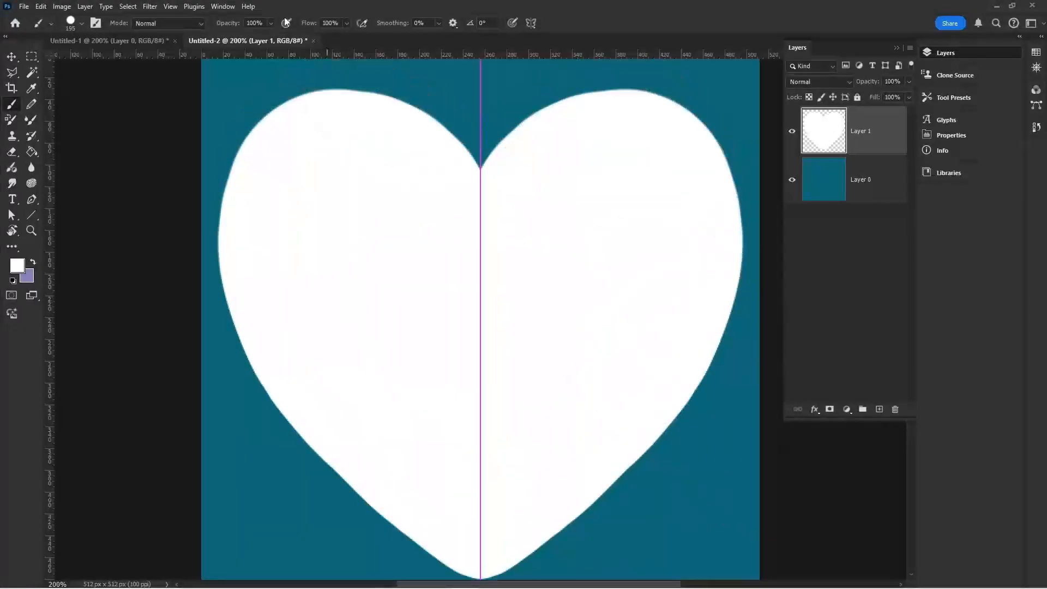
pyautogui.moveTo(628, 193)
pyautogui.mouseDown()
pyautogui.moveTo(647, 227)
pyautogui.moveTo(587, 230)
pyautogui.moveTo(600, 191)
pyautogui.moveTo(647, 229)
pyautogui.moveTo(636, 198)
pyautogui.moveTo(644, 229)
pyautogui.moveTo(705, 287)
pyautogui.moveTo(614, 306)
pyautogui.moveTo(636, 273)
pyautogui.moveTo(642, 232)
pyautogui.mouseUp()
# - Set the brush to 63 px in Clear mode for erasing the heart's edges
pyautogui.click(185, 24)
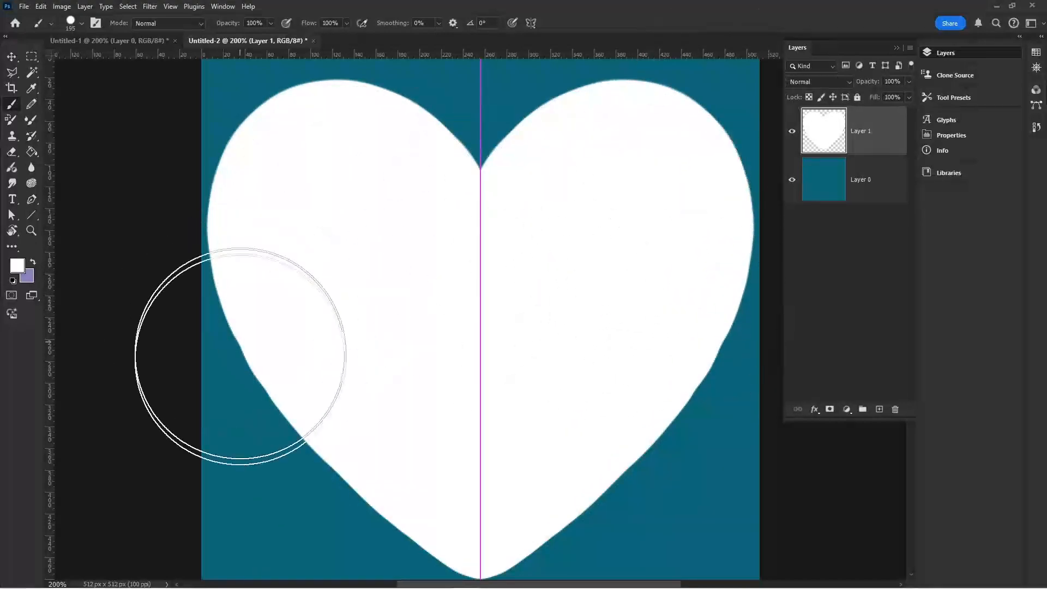
pyautogui.click(173, 62)
pyautogui.scroll(-9, 451, 286)
pyautogui.rightClick(423, 285)
pyautogui.moveTo(513, 129); pyautogui.dragTo(502, 128)
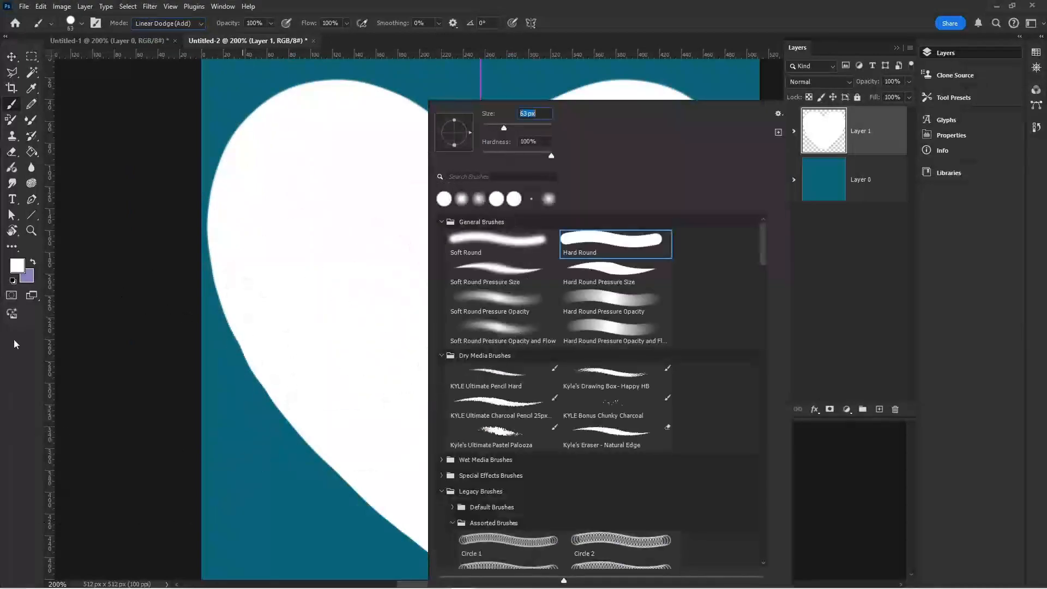
pyautogui.click(223, 462)
pyautogui.click(186, 24)
pyautogui.click(158, 56)
pyautogui.click(229, 461)
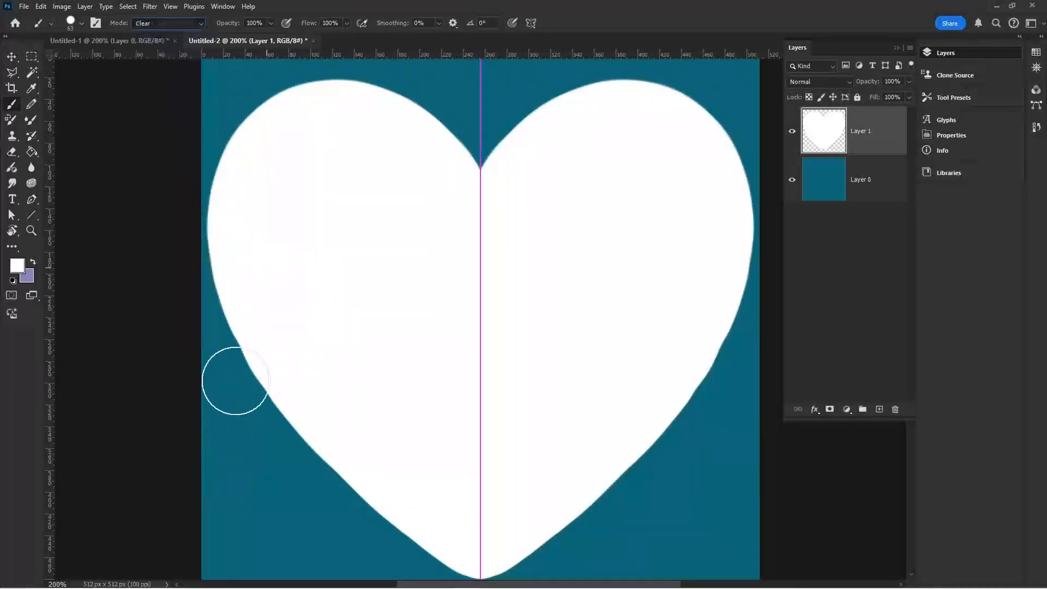
# - Trim the heart's outer sides and sharpen its bottom point with the Clear-mode brush
pyautogui.moveTo(171, 197)
pyautogui.mouseDown()
pyautogui.moveTo(187, 300)
pyautogui.moveTo(238, 411)
pyautogui.moveTo(202, 340)
pyautogui.mouseUp()
pyautogui.moveTo(181, 288); pyautogui.dragTo(257, 434)
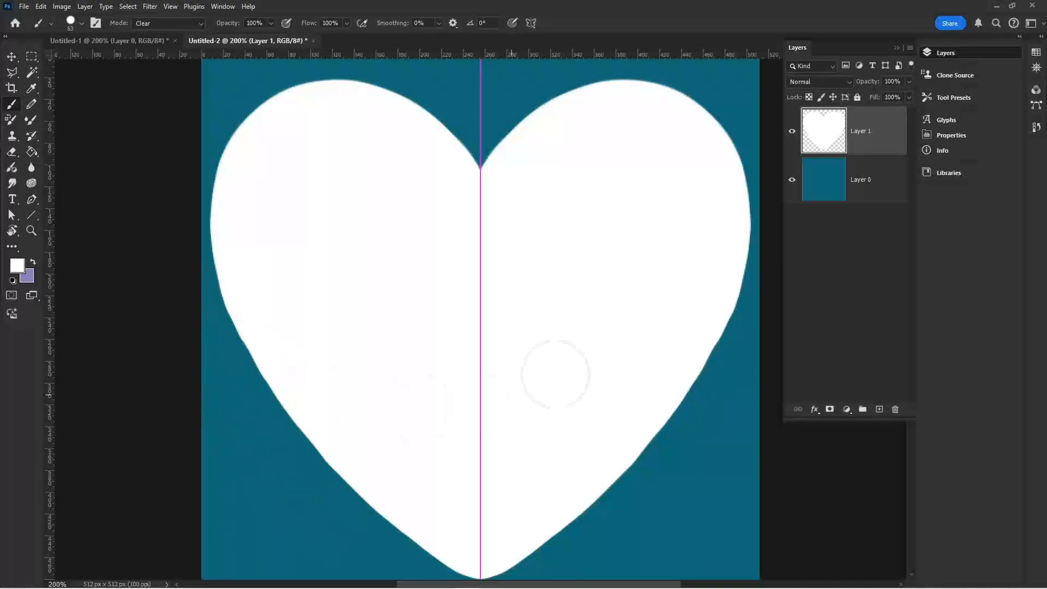
pyautogui.scroll(-3, 727, 355)
pyautogui.moveTo(510, 534)
pyautogui.mouseDown()
pyautogui.moveTo(551, 490)
pyautogui.moveTo(598, 470)
pyautogui.moveTo(694, 358)
pyautogui.moveTo(694, 374)
pyautogui.moveTo(638, 432)
pyautogui.mouseUp()
pyautogui.scroll(2, 661, 397)
# - Hide the layer list and smooth the remaining bumps along the heart's lower side edges with the clearing brush
pyautogui.press('F7')
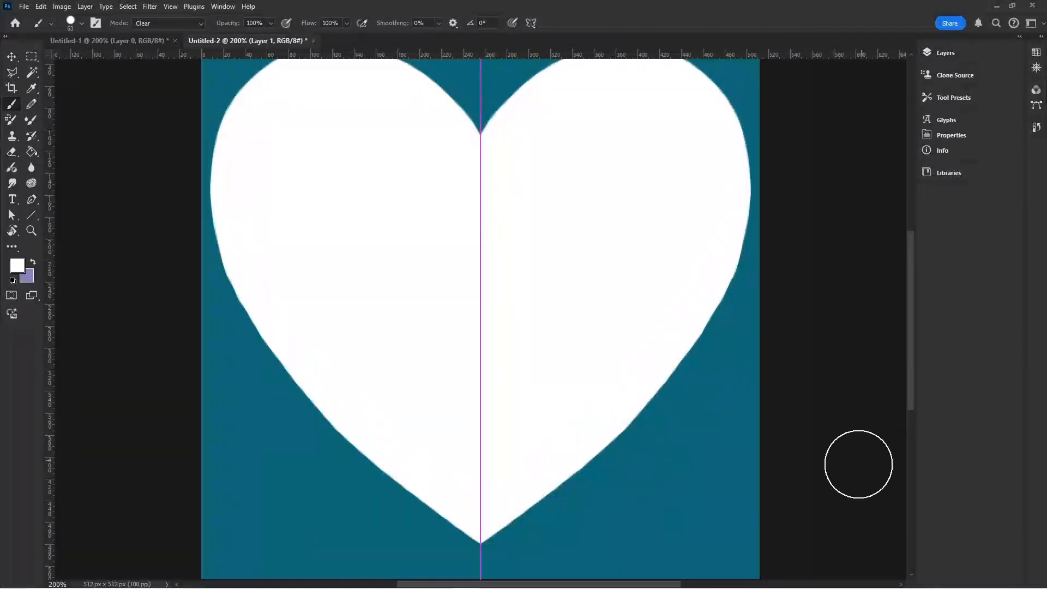
pyautogui.moveTo(631, 488)
pyautogui.mouseDown()
pyautogui.moveTo(619, 470)
pyautogui.moveTo(638, 459)
pyautogui.mouseUp()
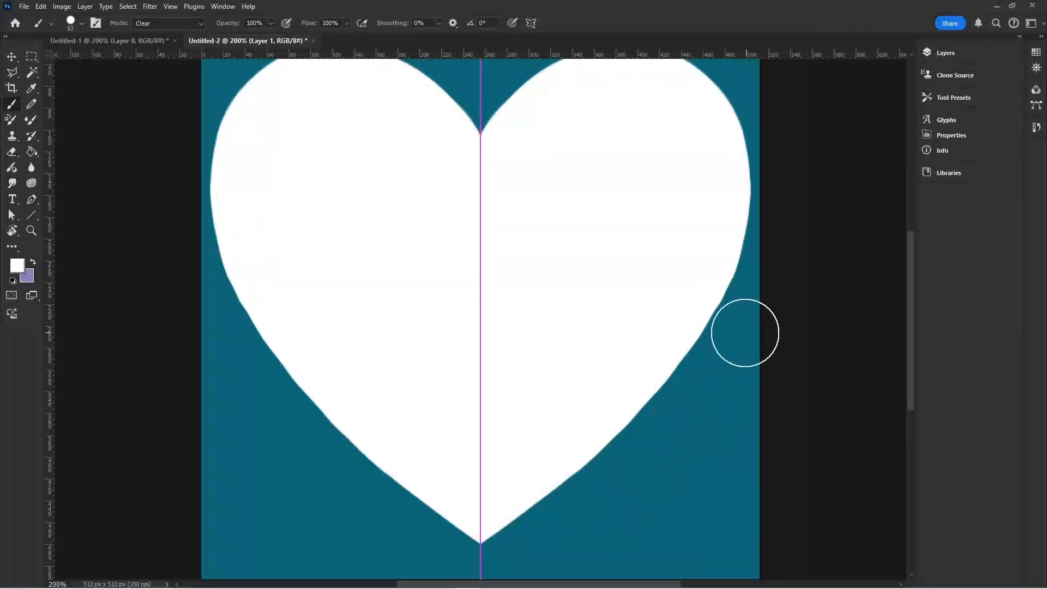
pyautogui.scroll(1, 796, 226)
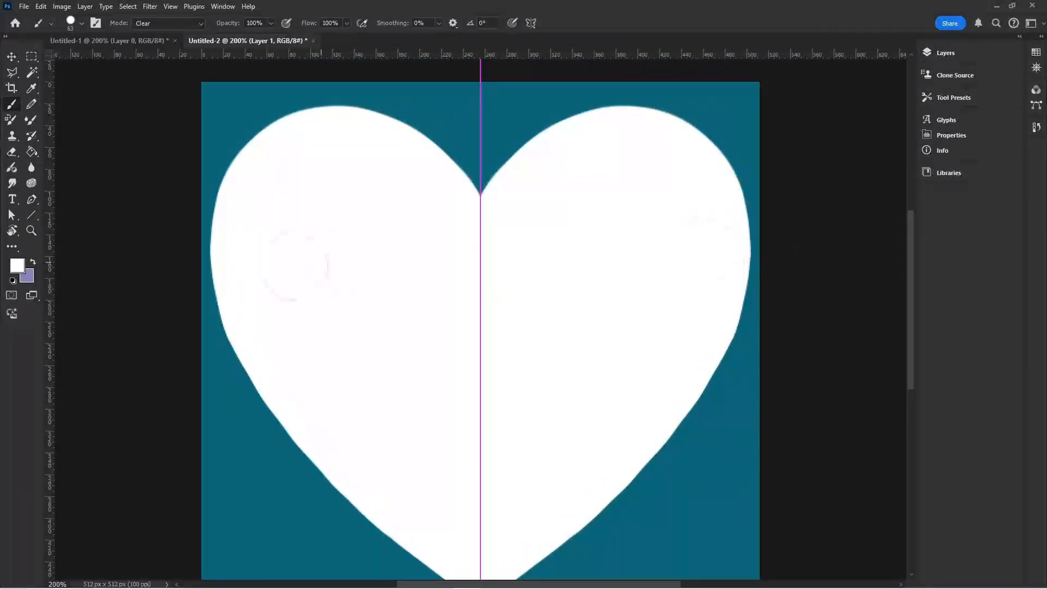
pyautogui.moveTo(737, 402); pyautogui.dragTo(751, 393)
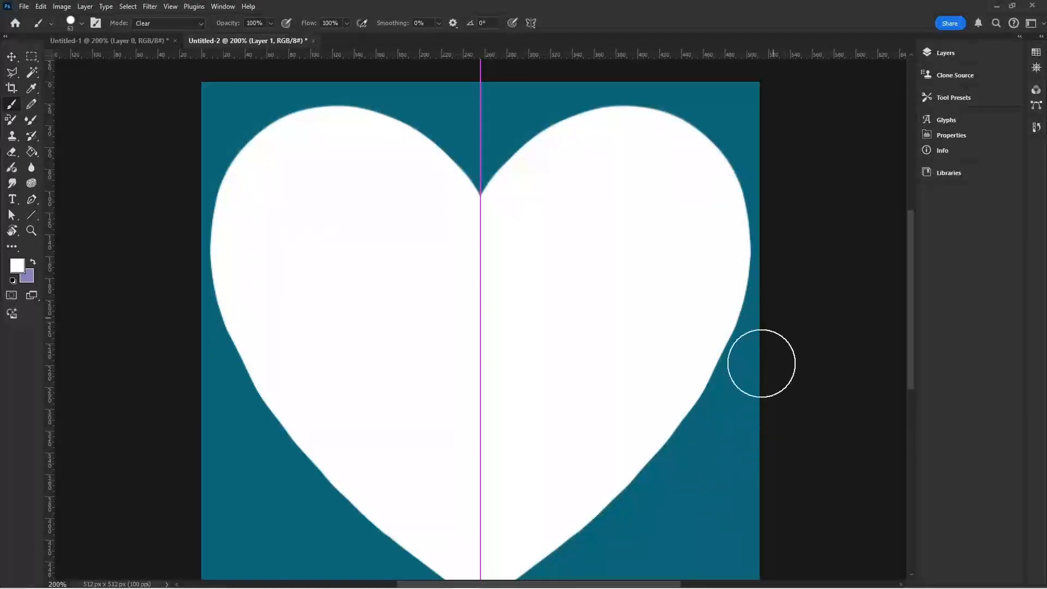
pyautogui.moveTo(720, 424); pyautogui.dragTo(743, 401)
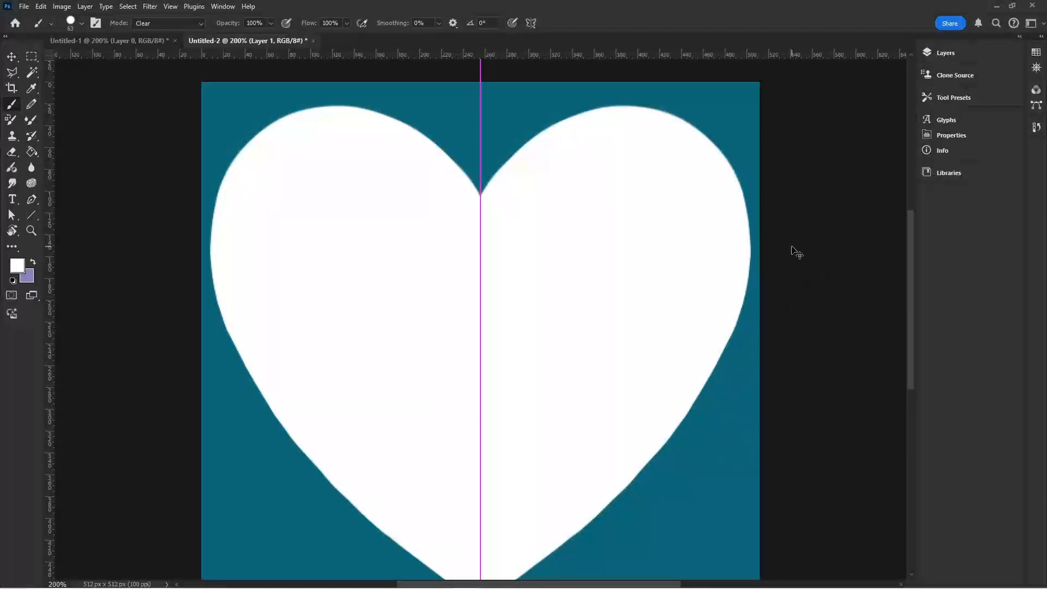
# - Turn off symmetry painting for the document
pyautogui.hotkey('ctrl', '-')
pyautogui.click(530, 22)
pyautogui.click(551, 36)
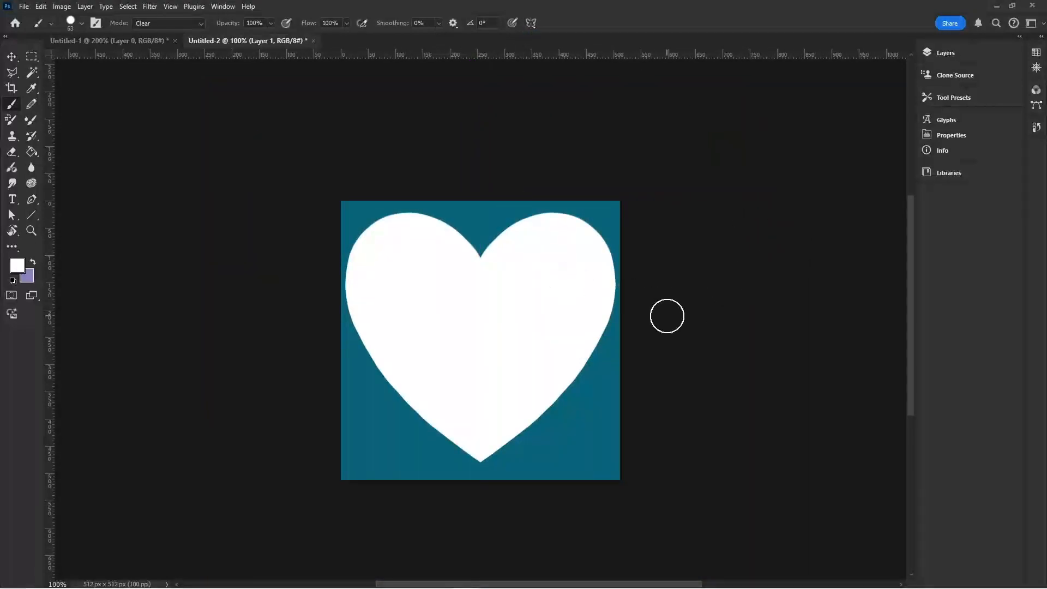
# - Scale the heart down slightly with the Move tool's transform controls and reposition it near the canvas centre
pyautogui.click(12, 56)
pyautogui.moveTo(616, 212); pyautogui.dragTo(601, 226)
pyautogui.moveTo(518, 297); pyautogui.dragTo(523, 295)
pyautogui.click(733, 249)
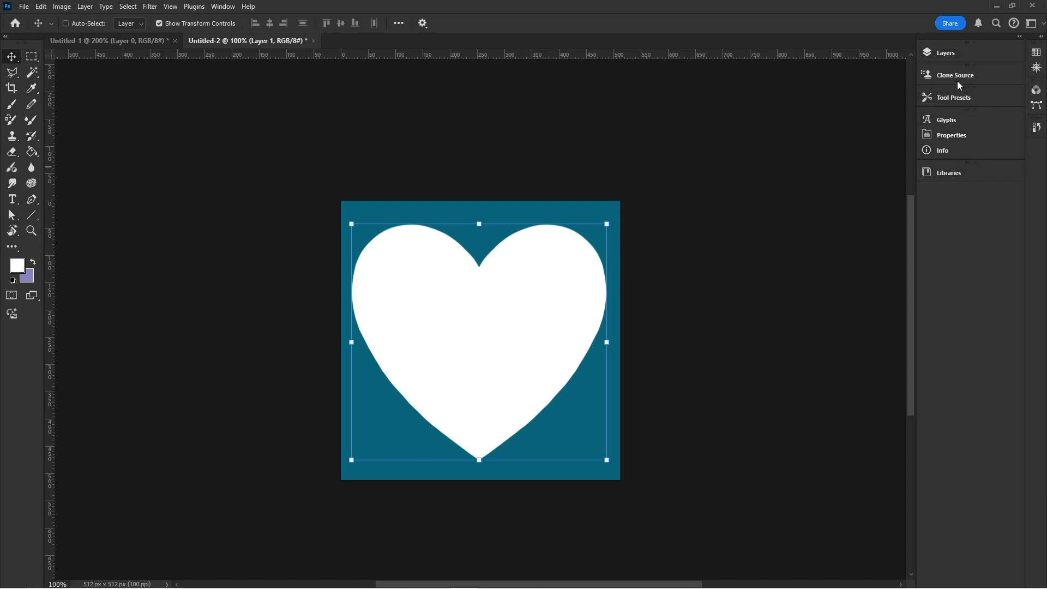
# - Hide the teal Layer 0 so that only the white heart shows on a transparent background
pyautogui.click(946, 53)
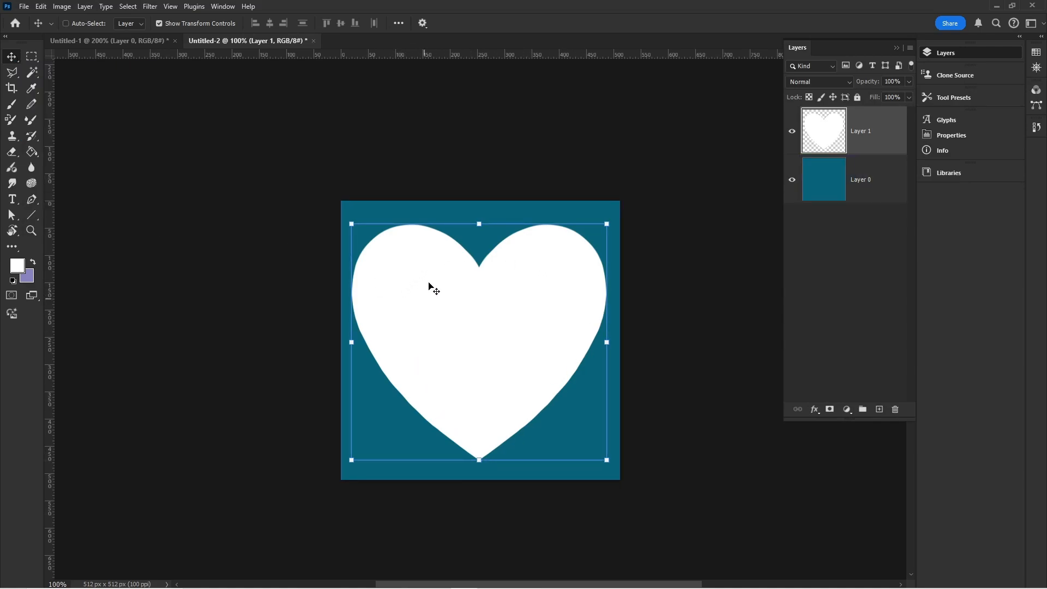
pyautogui.click(867, 180)
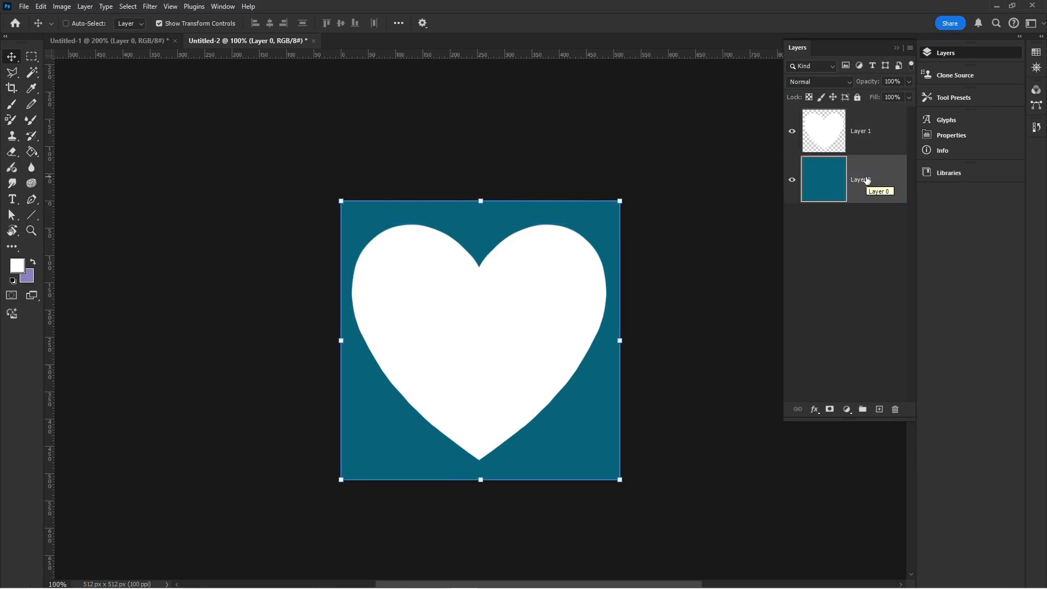
pyautogui.click(792, 181)
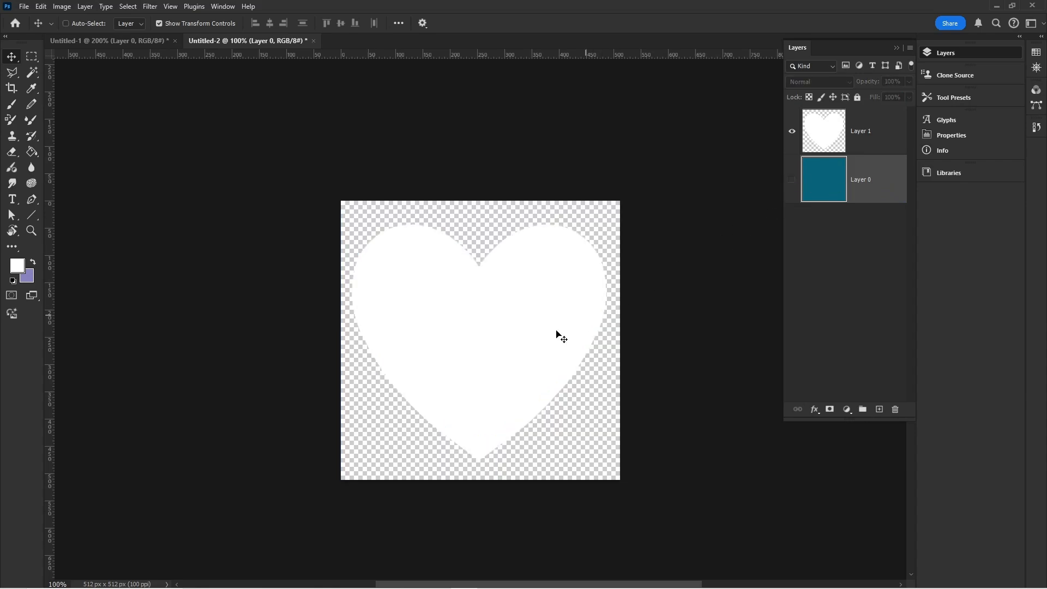
pyautogui.scroll(-4, 543, 339)
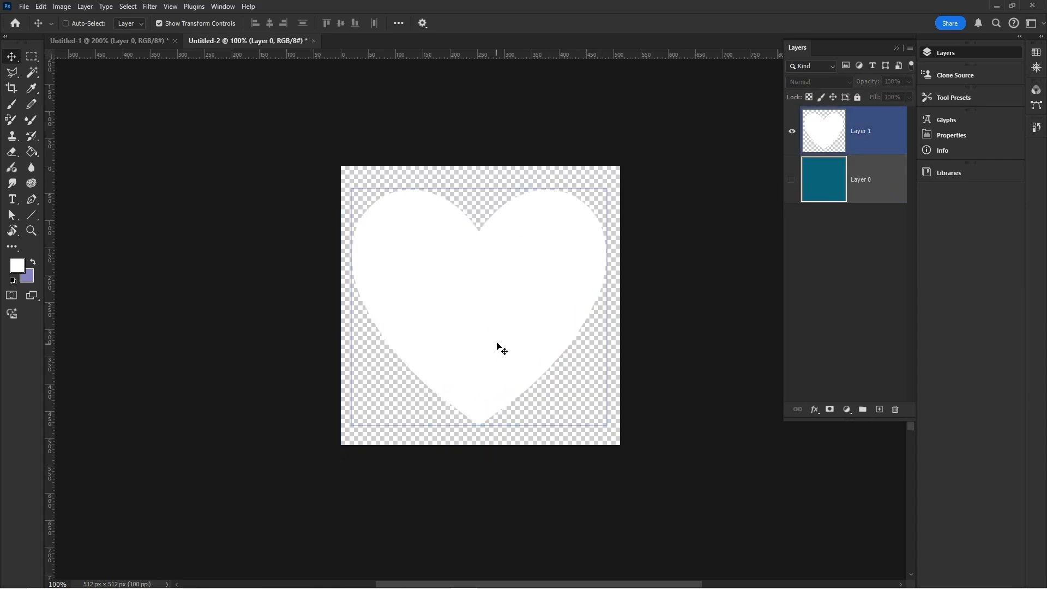
pyautogui.scroll(2, 498, 347)
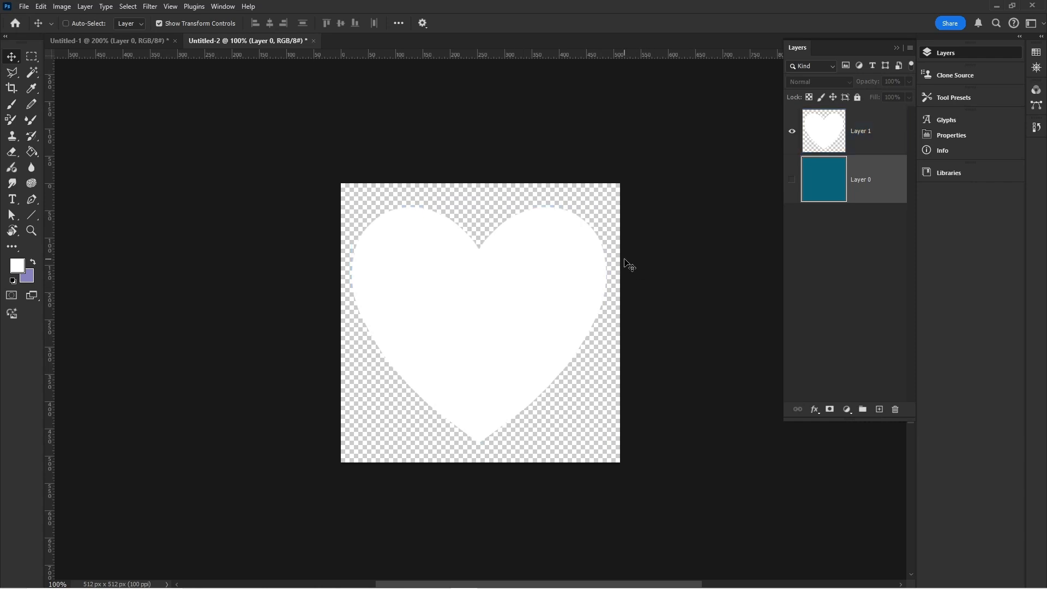
# - Open the Export As settings for the heart image and choose a different file format
pyautogui.click(24, 6)
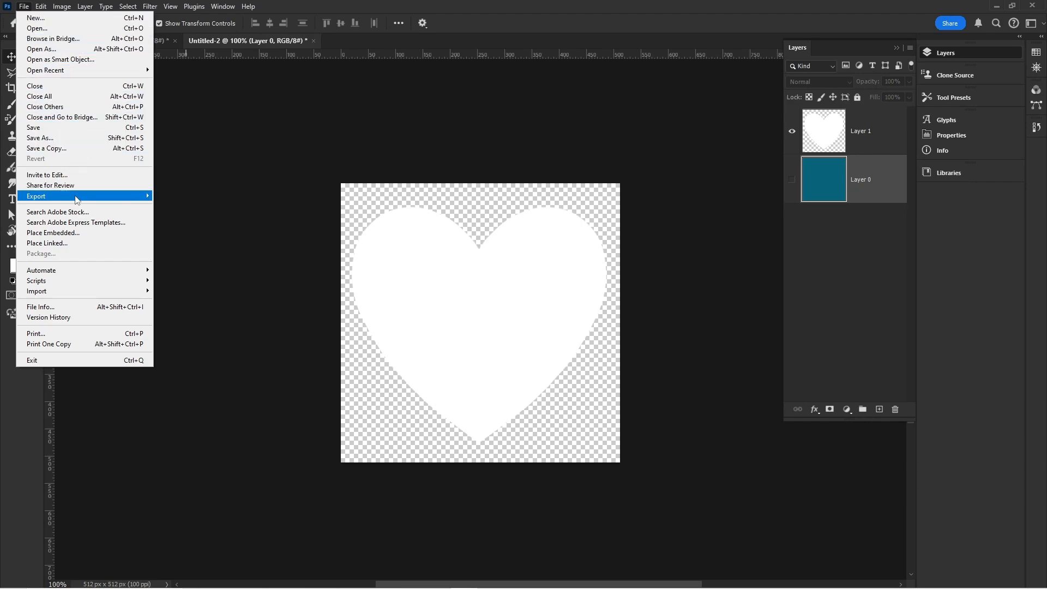
pyautogui.moveTo(77, 198)
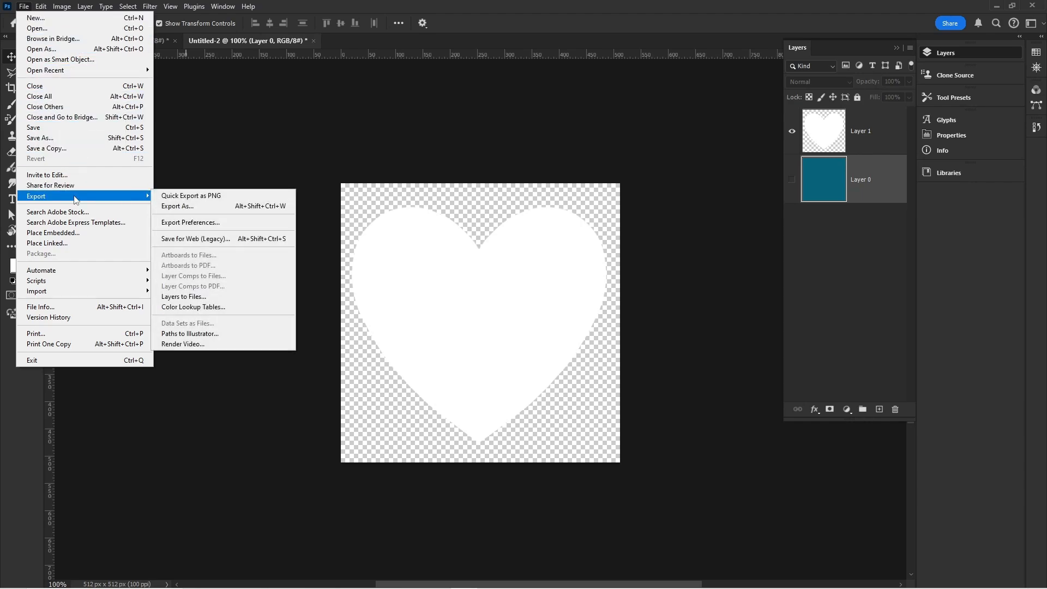
pyautogui.click(207, 210)
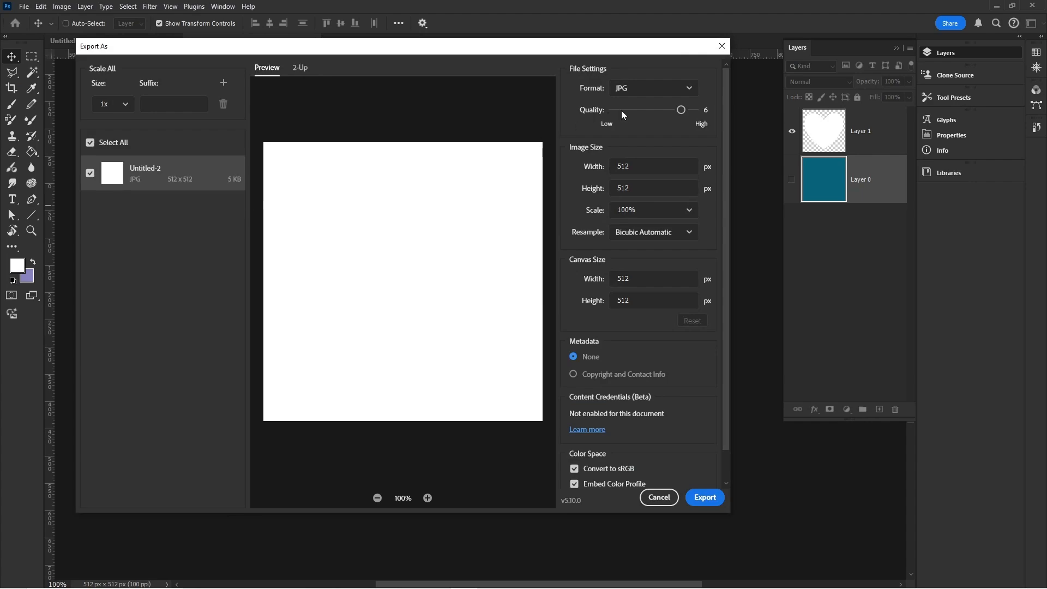
pyautogui.click(664, 88)
pyautogui.click(655, 99)
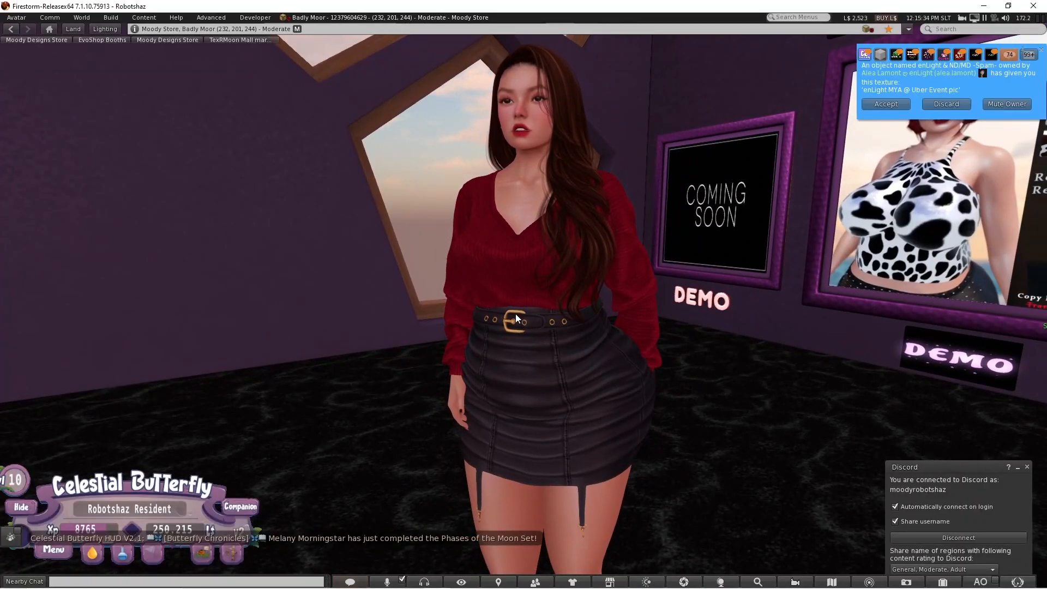
# - Switch to Firestorm and discard the offered texture 'enLight MYA @ Uber Event pic'
pyautogui.keyDown('alt'); pyautogui.moveTo(548, 257); pyautogui.dragTo(425, 347); pyautogui.keyUp('alt')
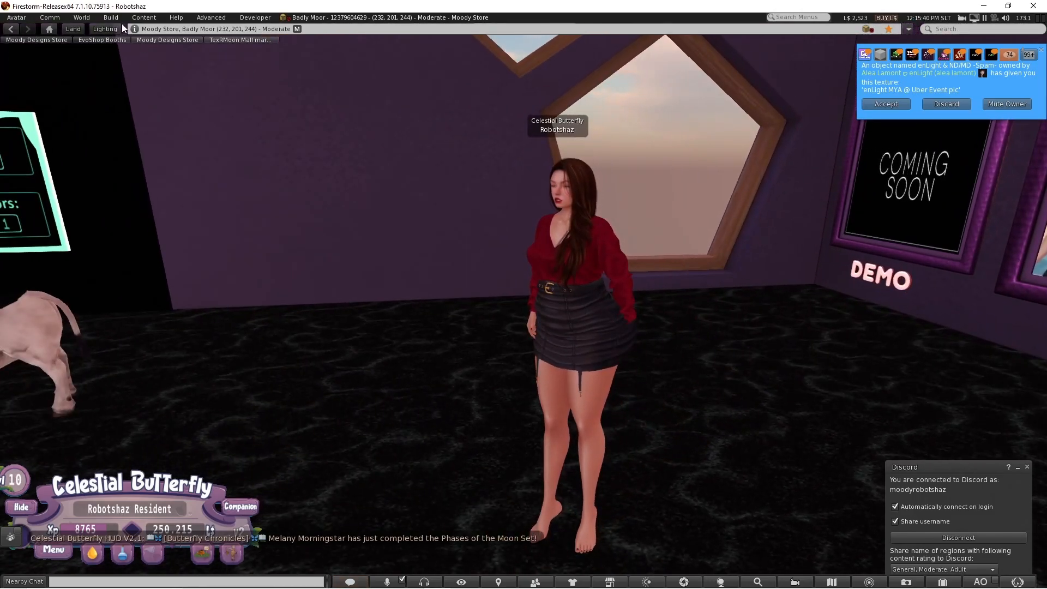
pyautogui.click(111, 18)
pyautogui.click(953, 105)
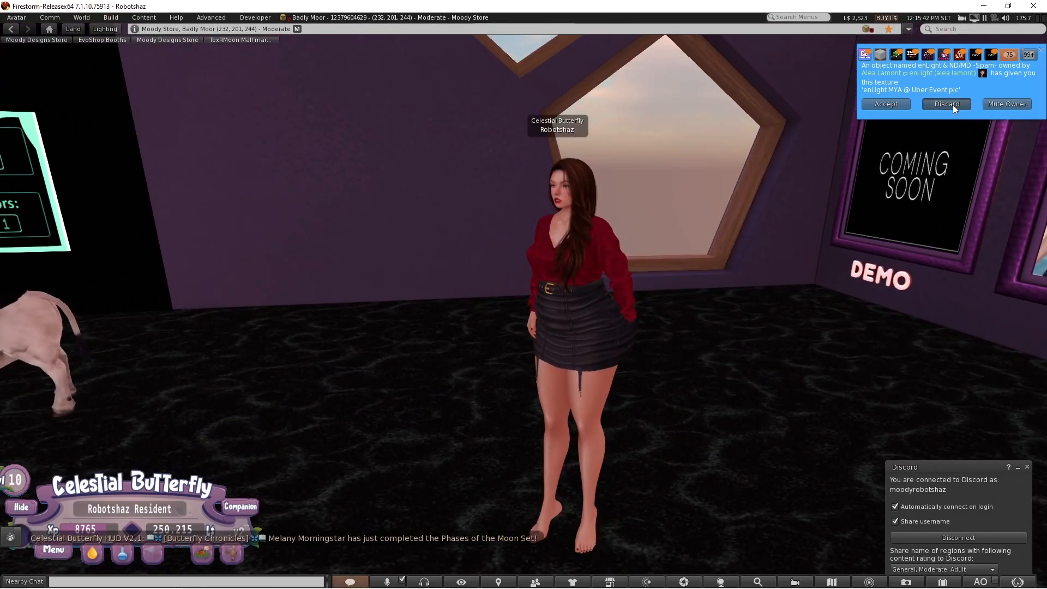
pyautogui.click(953, 104)
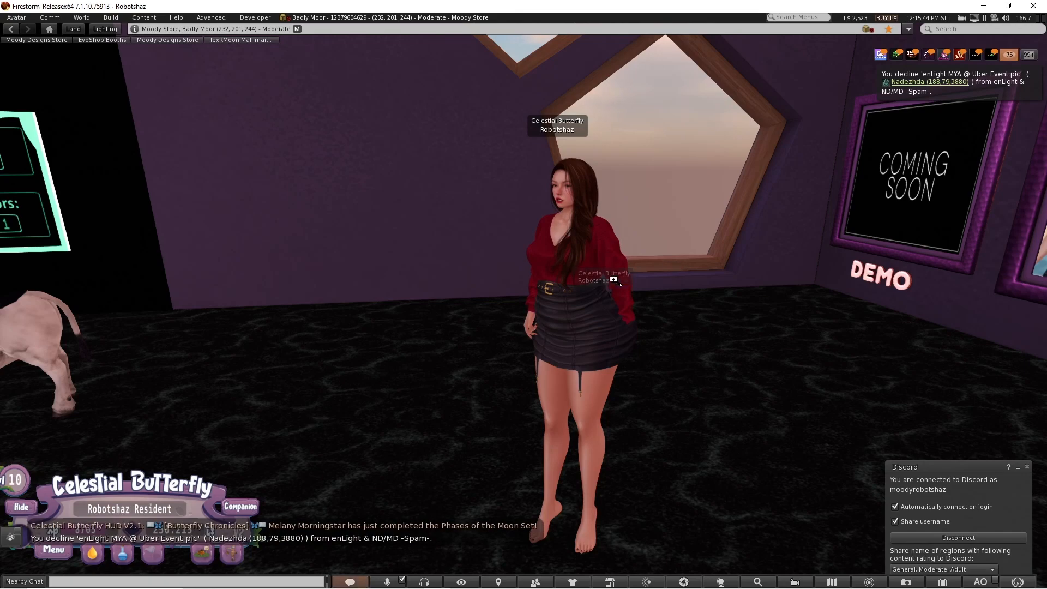
# - Build a sphere on the floor beside the avatar and close the build window
pyautogui.click(112, 18)
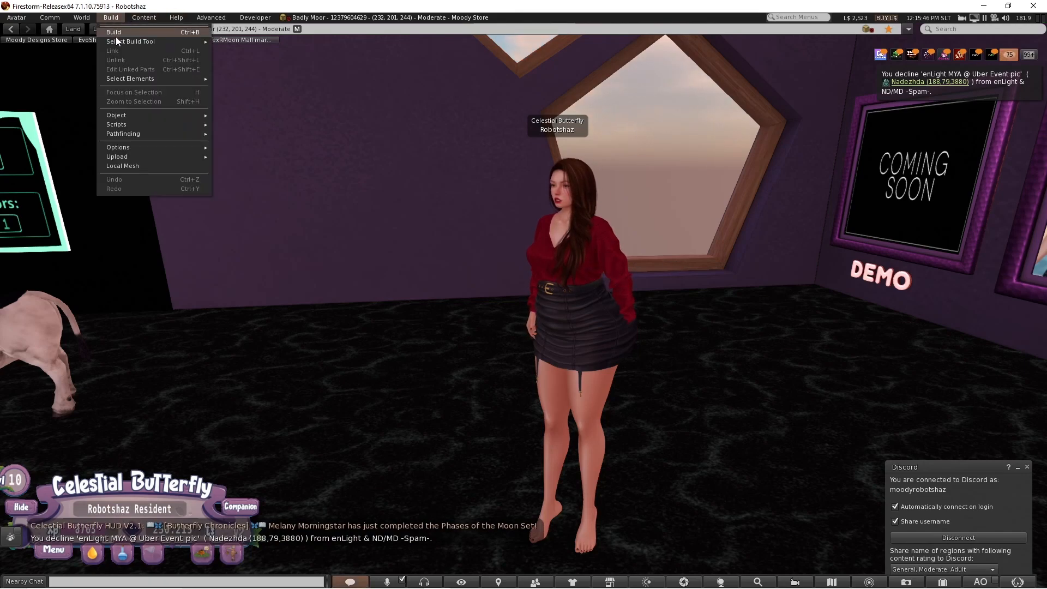
pyautogui.click(131, 31)
pyautogui.click(128, 225)
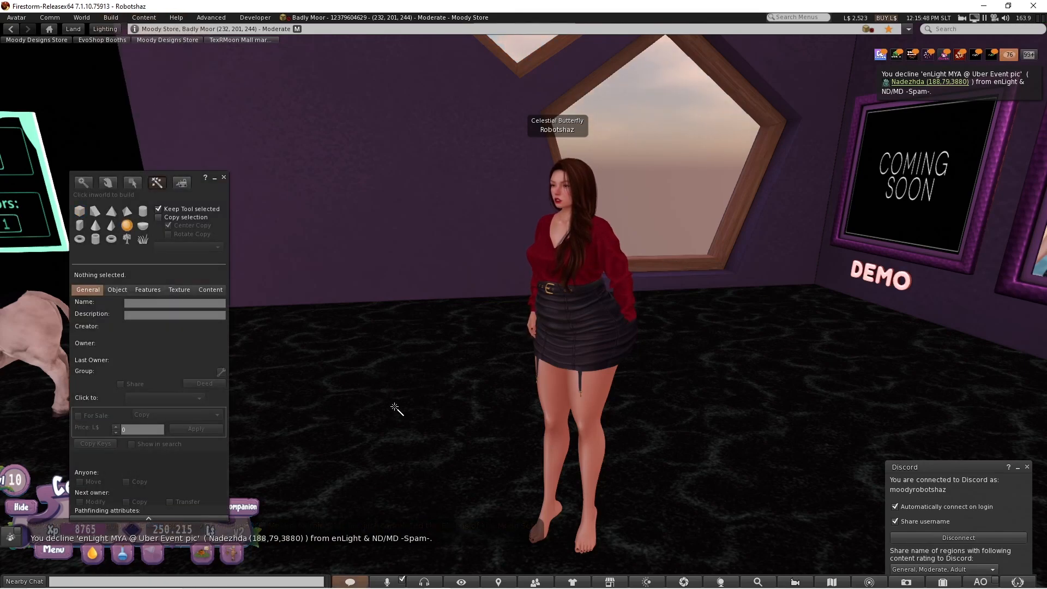
pyautogui.click(399, 430)
pyautogui.click(223, 178)
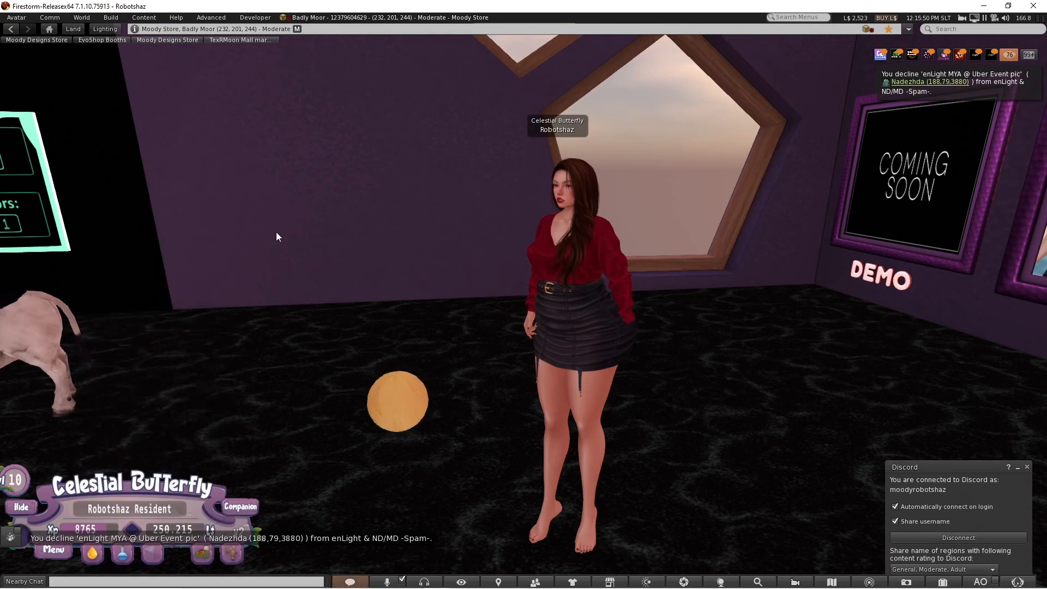
# - Start editing the sphere and open the Particle Editor for it, moving the editor clear of the scene
pyautogui.rightClick(391, 405)
pyautogui.click(408, 423)
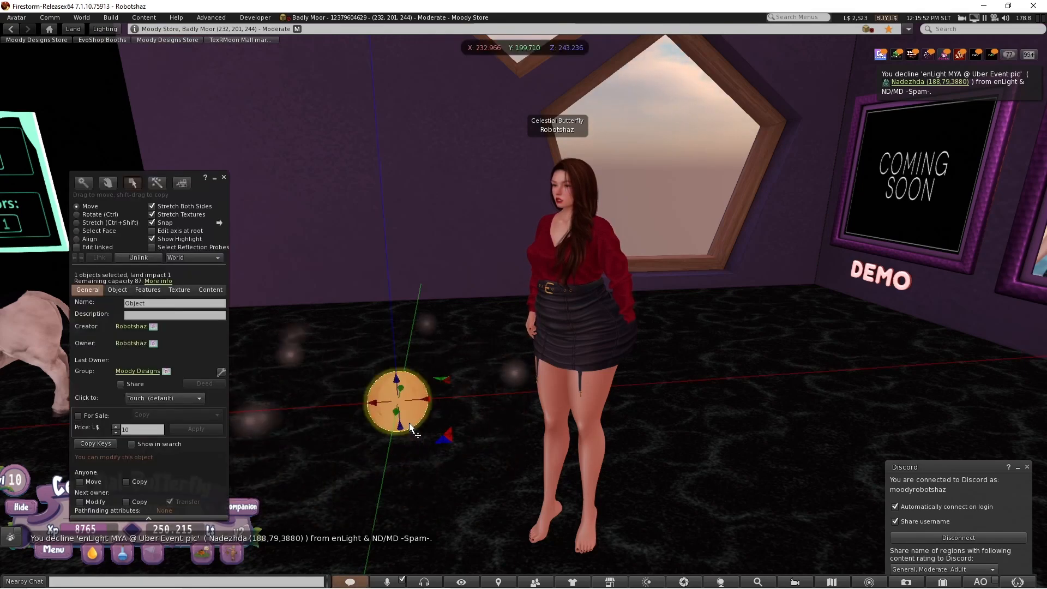
pyautogui.click(109, 18)
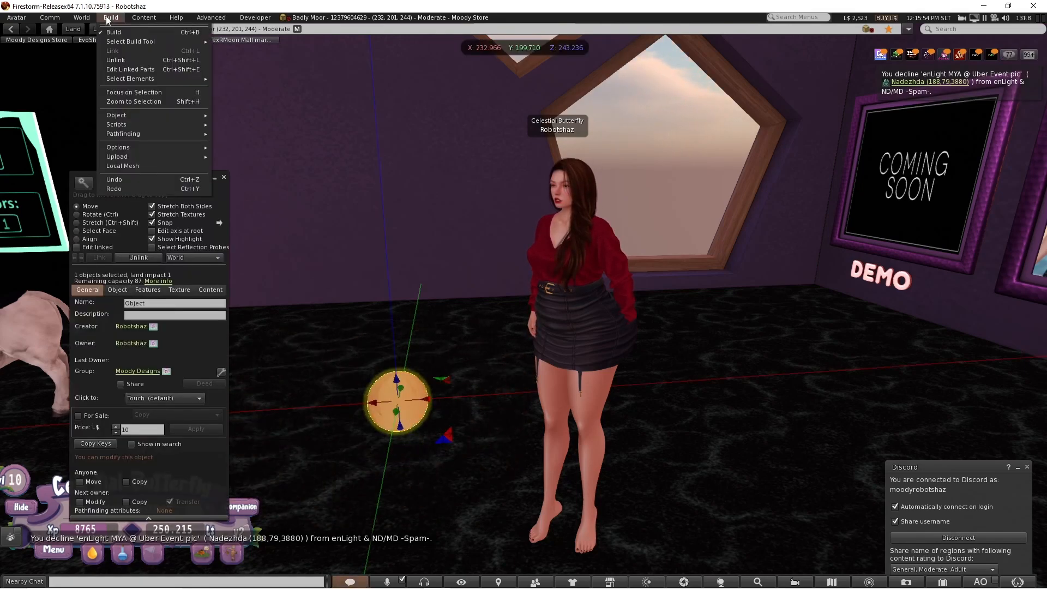
pyautogui.moveTo(152, 114)
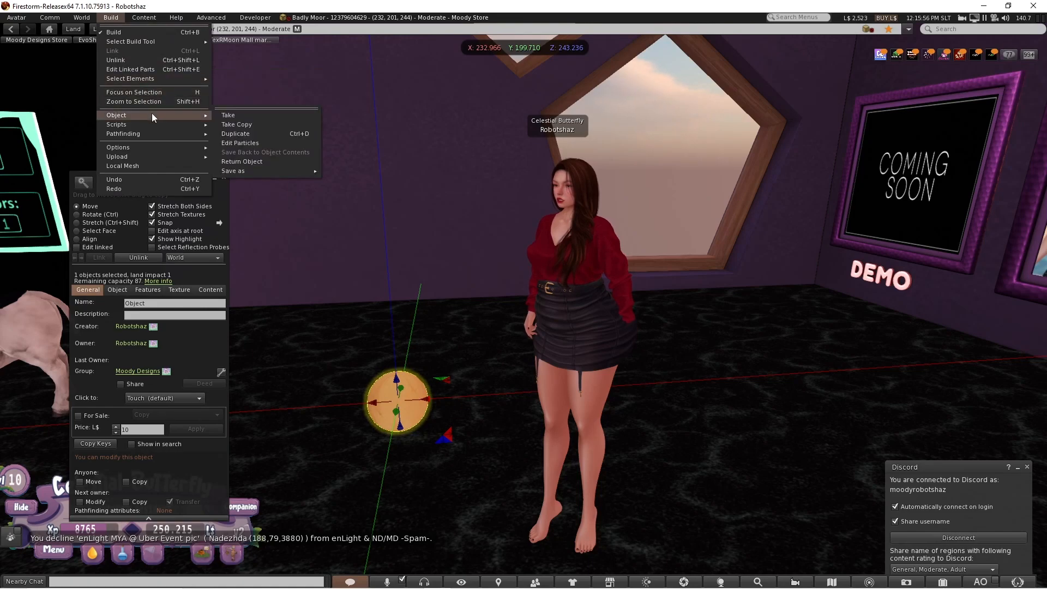
pyautogui.click(246, 142)
pyautogui.moveTo(652, 196); pyautogui.dragTo(726, 104)
# - Open the particle texture picker and add heart.png from the recent files as a local texture
pyautogui.click(755, 131)
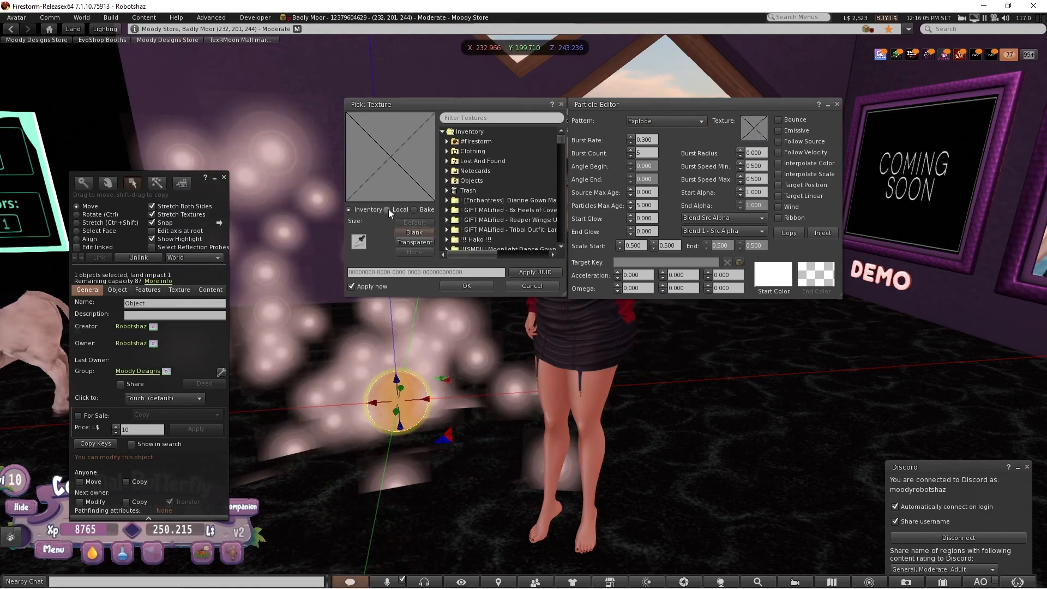
pyautogui.click(388, 209)
pyautogui.click(419, 222)
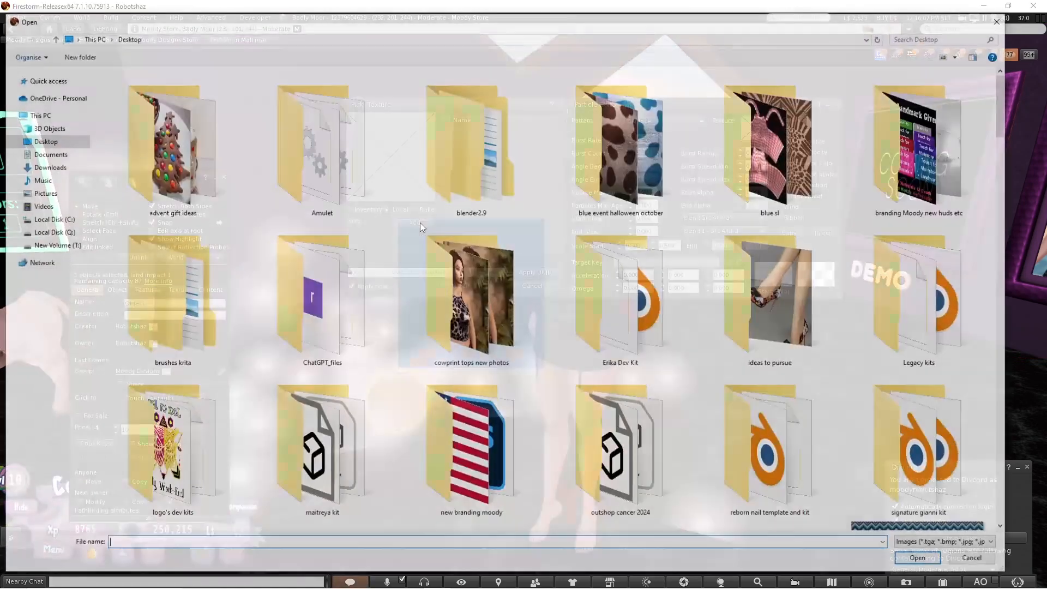
pyautogui.scroll(-10, 503, 279)
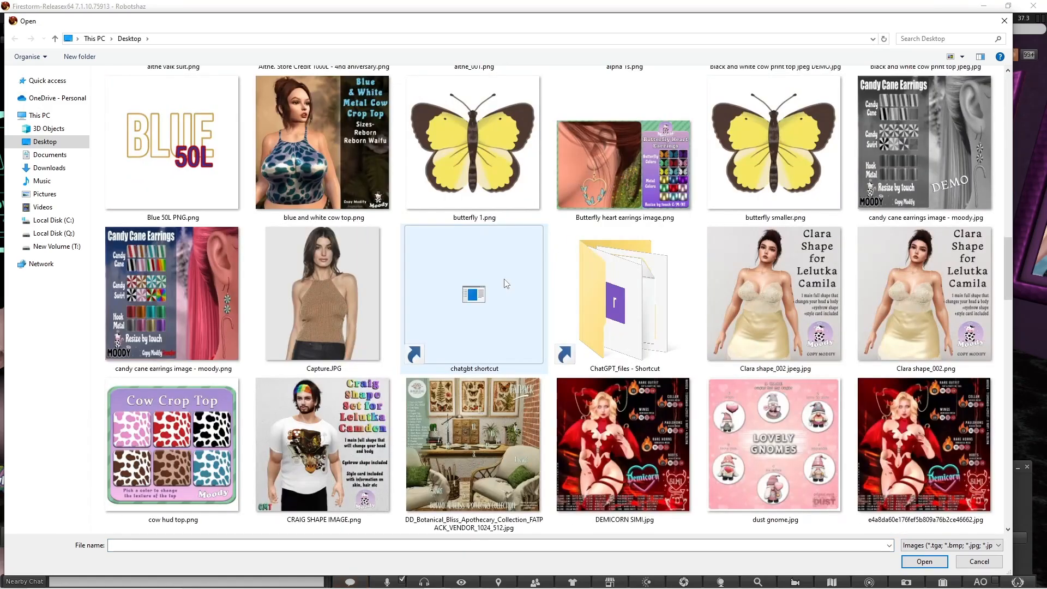
pyautogui.click(64, 84)
pyautogui.click(194, 460)
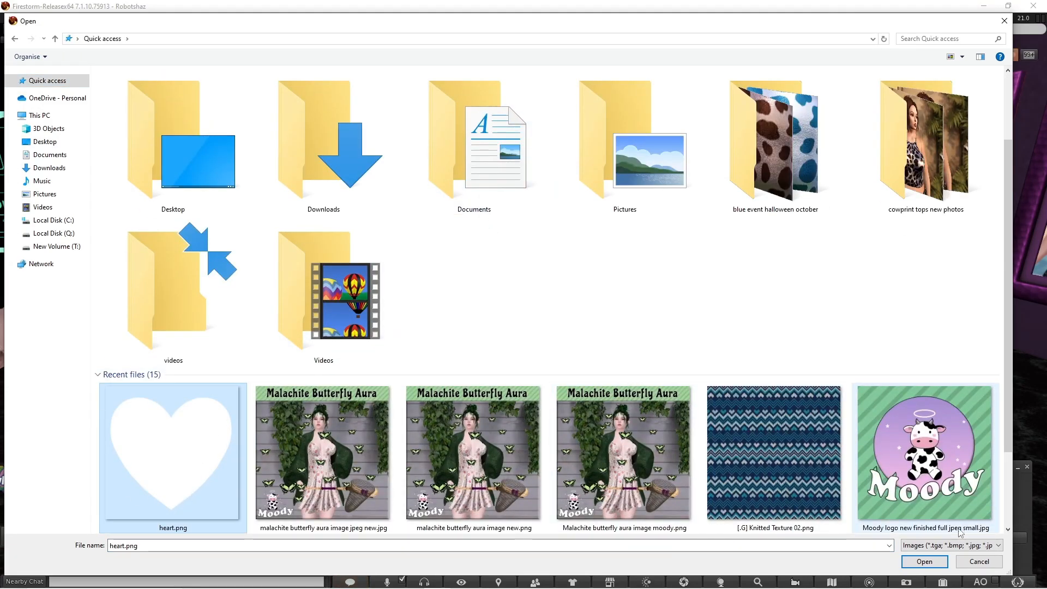
pyautogui.scroll(-5, 948, 512)
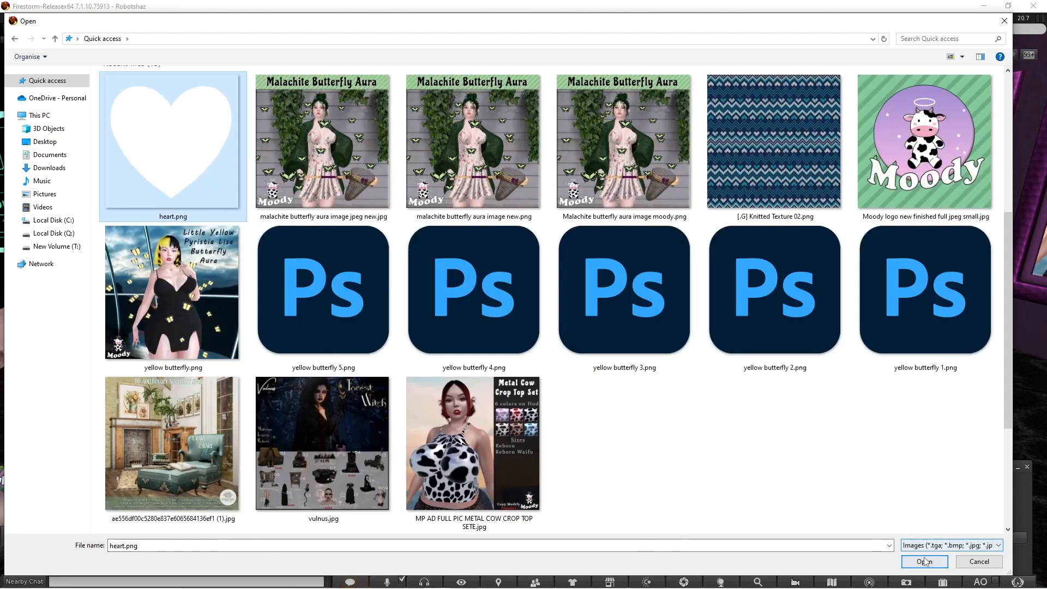
pyautogui.click(924, 562)
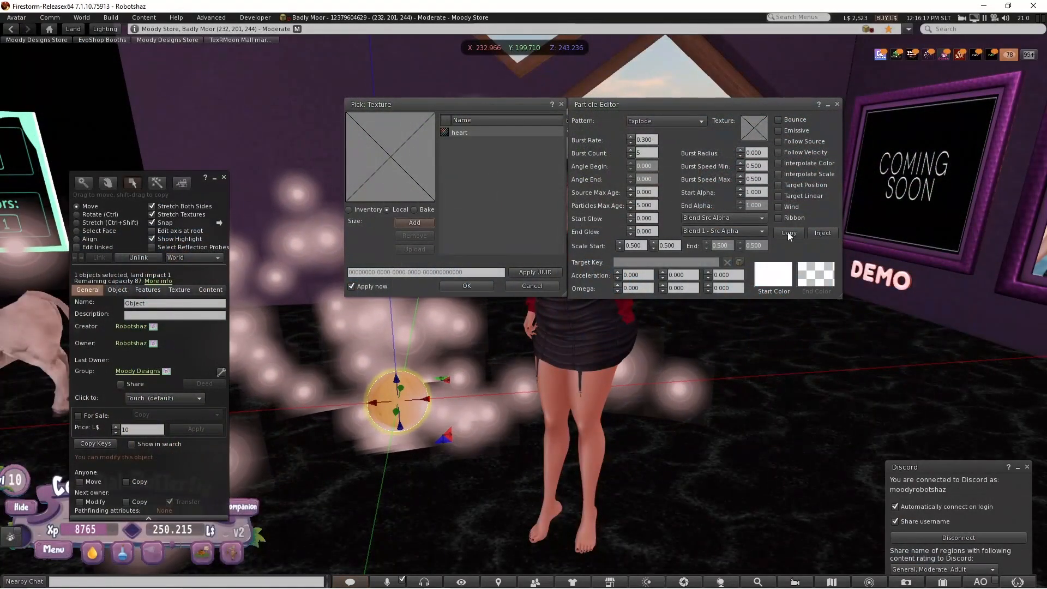
# - Apply the local heart texture to the particles, with the texture picker moved aside, and view the hearts around the sphere
pyautogui.moveTo(463, 106); pyautogui.dragTo(752, 102)
pyautogui.keyDown('alt'); pyautogui.moveTo(413, 391); pyautogui.dragTo(365, 398); pyautogui.keyUp('alt')
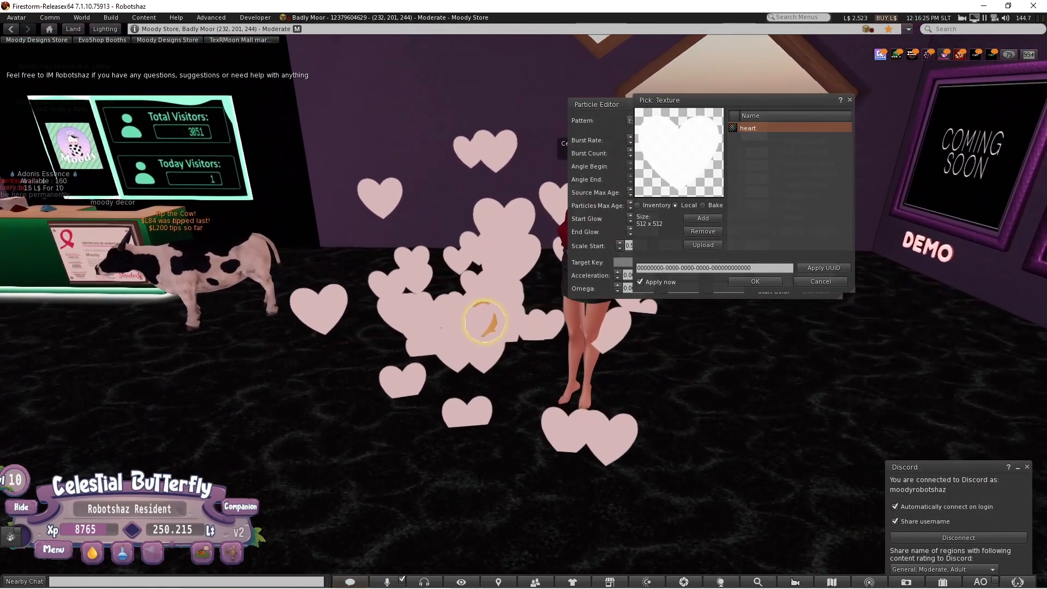
pyautogui.keyDown('alt'); pyautogui.moveTo(484, 322); pyautogui.dragTo(461, 326); pyautogui.keyUp('alt')
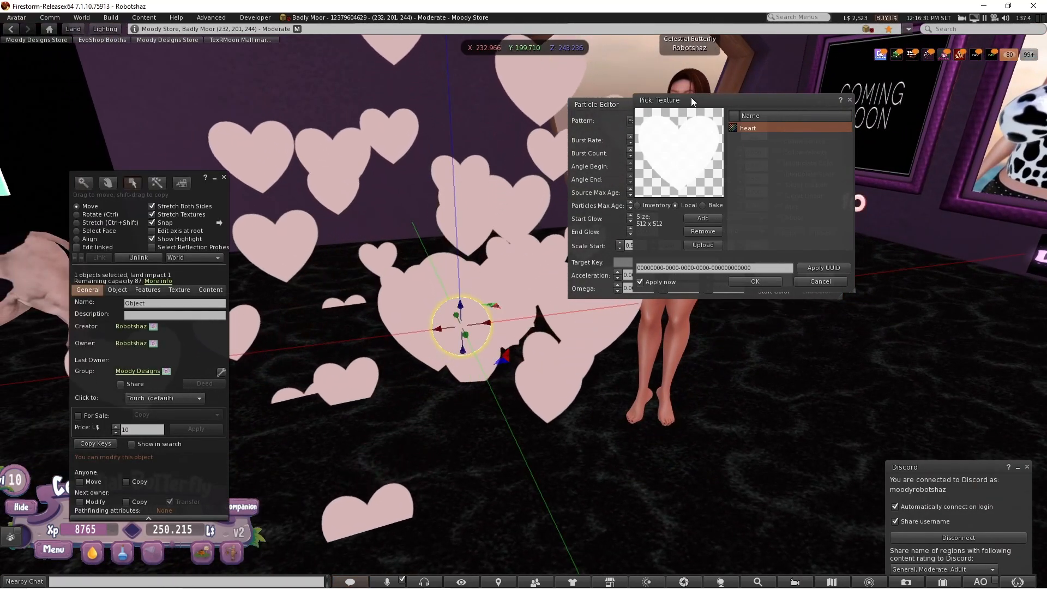
# - Upload the local heart texture to the inventory for L$10 under the name heart, and close the inventory window
pyautogui.moveTo(691, 97); pyautogui.dragTo(858, 98)
pyautogui.click(877, 246)
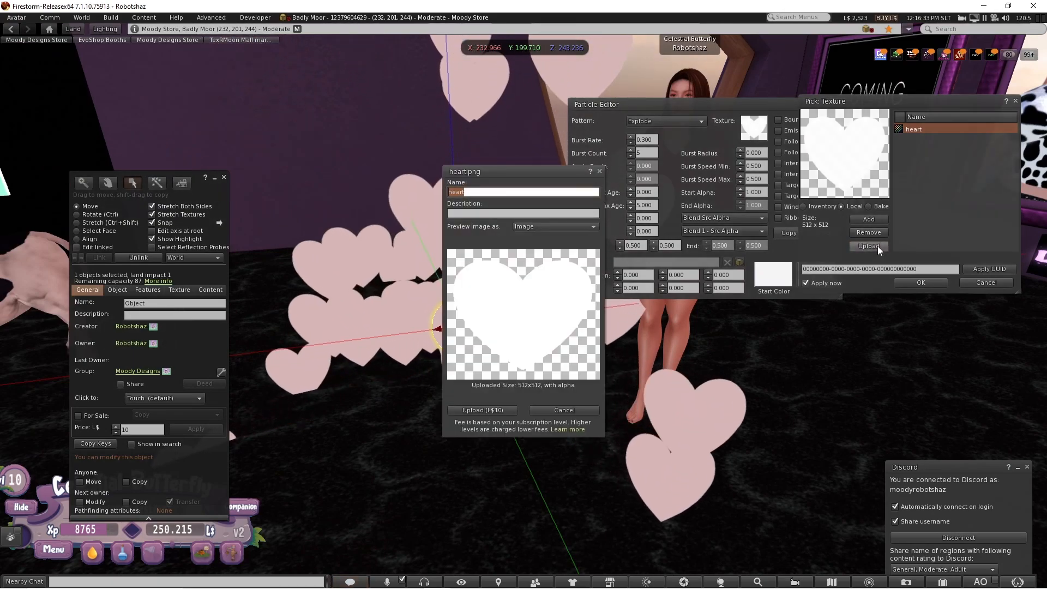
pyautogui.click(493, 409)
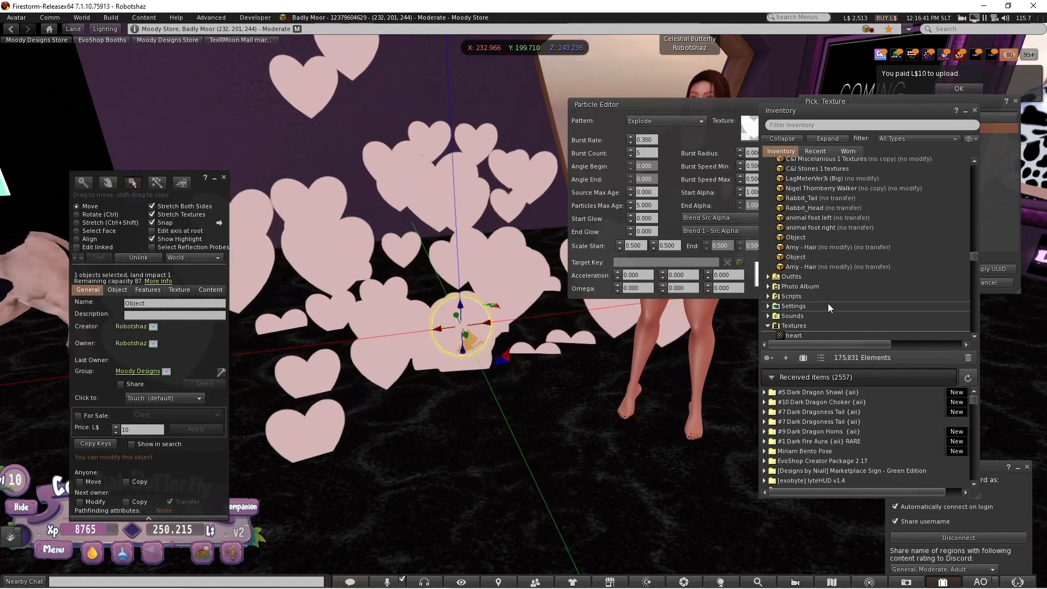
pyautogui.moveTo(872, 110); pyautogui.dragTo(833, 195)
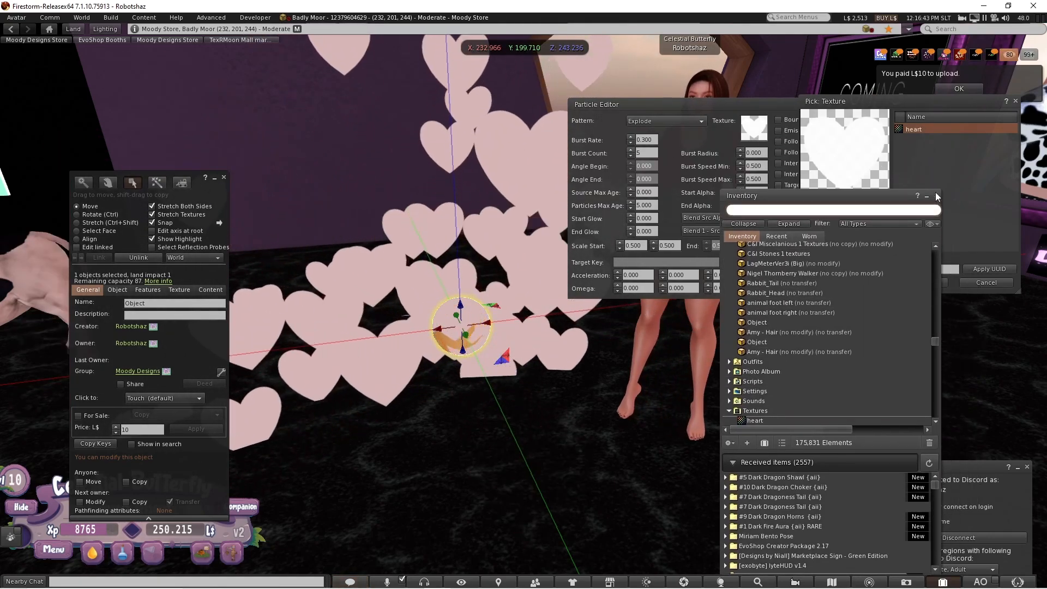
pyautogui.click(936, 195)
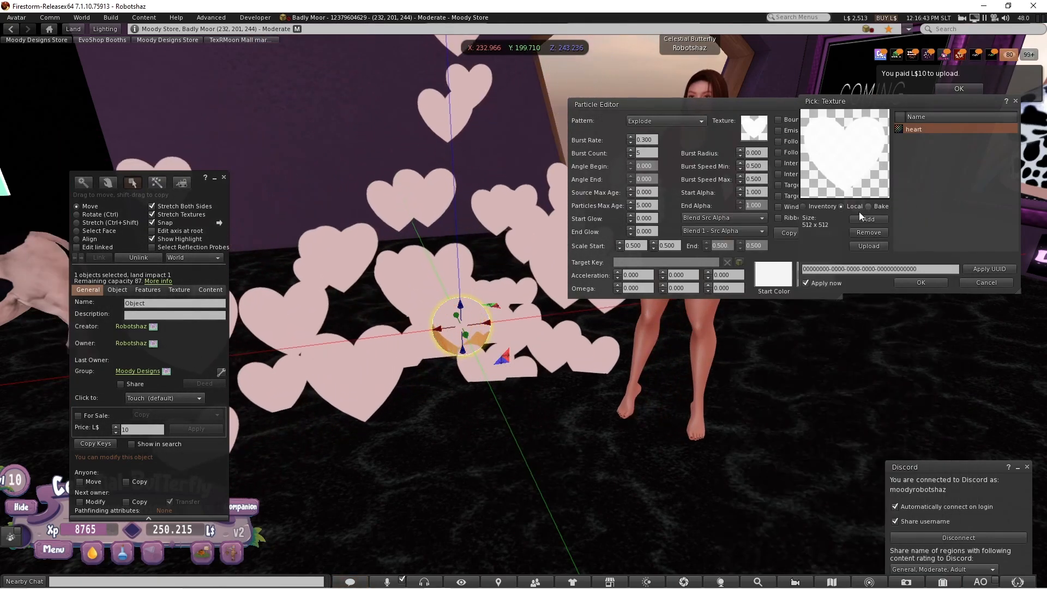
# - Set the particle texture to the uploaded heart from the inventory's Textures folder and accept it
pyautogui.click(804, 206)
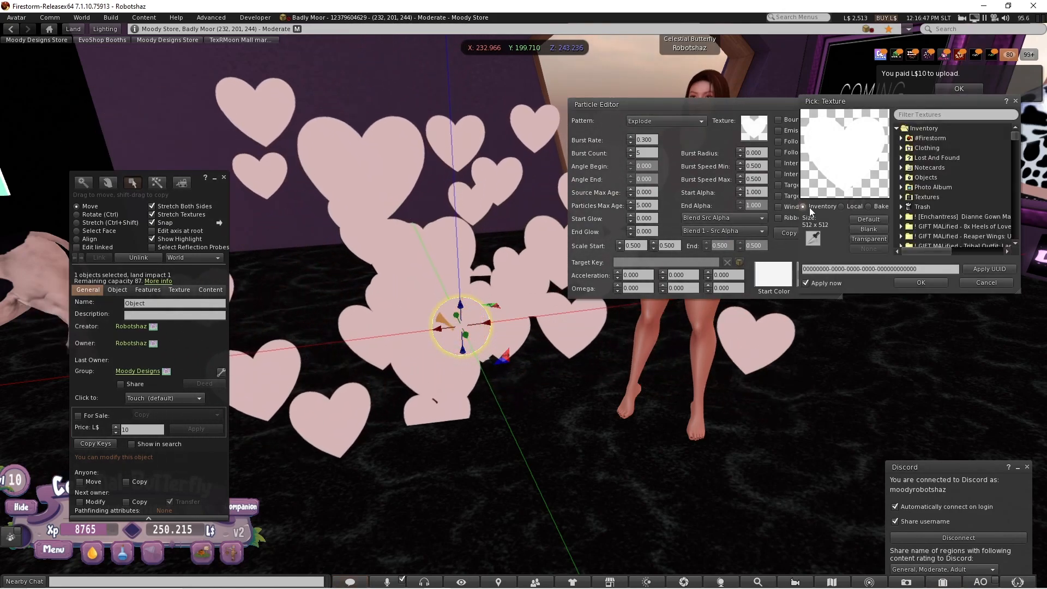
pyautogui.doubleClick(913, 197)
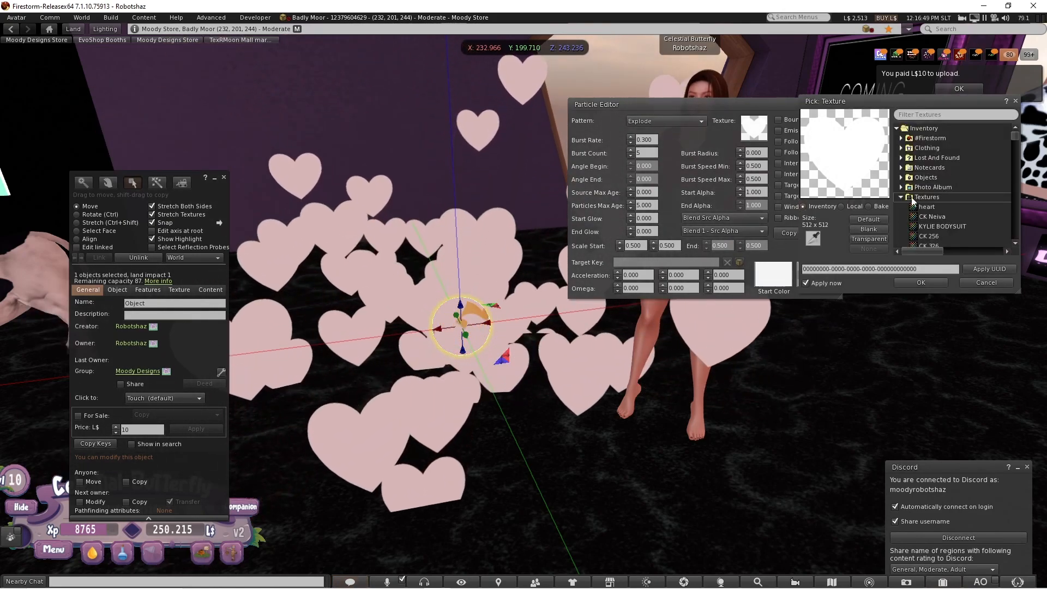
pyautogui.click(933, 206)
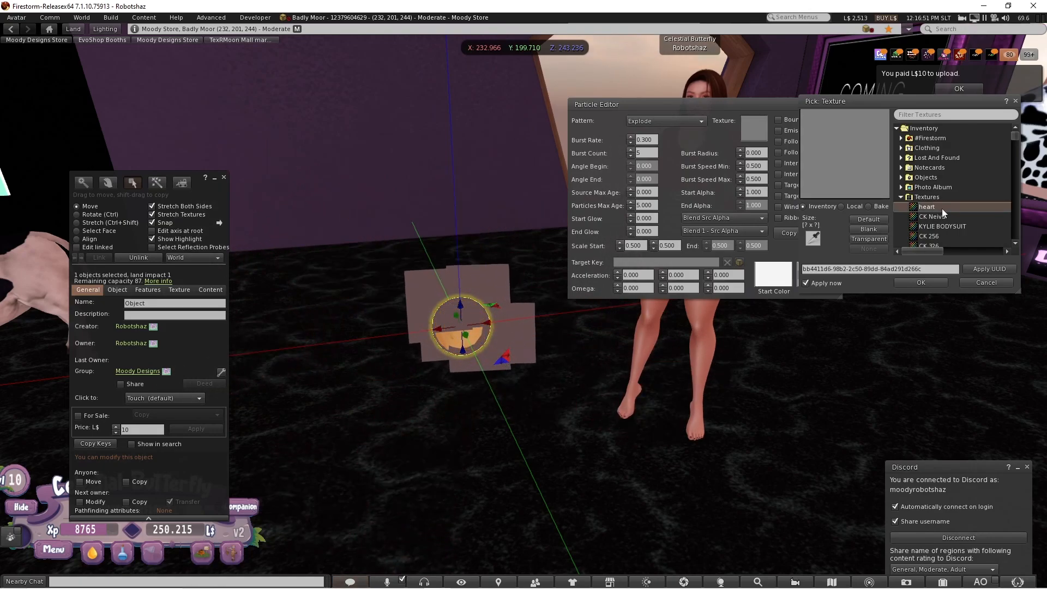
pyautogui.click(921, 283)
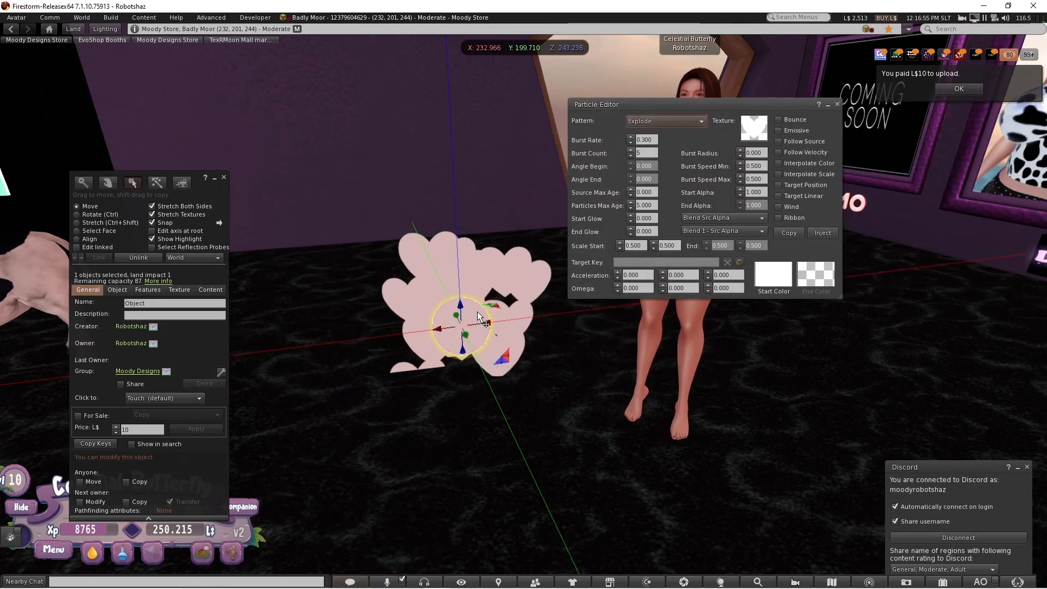
# - Reposition the Particle Editor, enable Interpolate Scale and set both particle start scale values to 0.100
pyautogui.moveTo(644, 106); pyautogui.dragTo(778, 106)
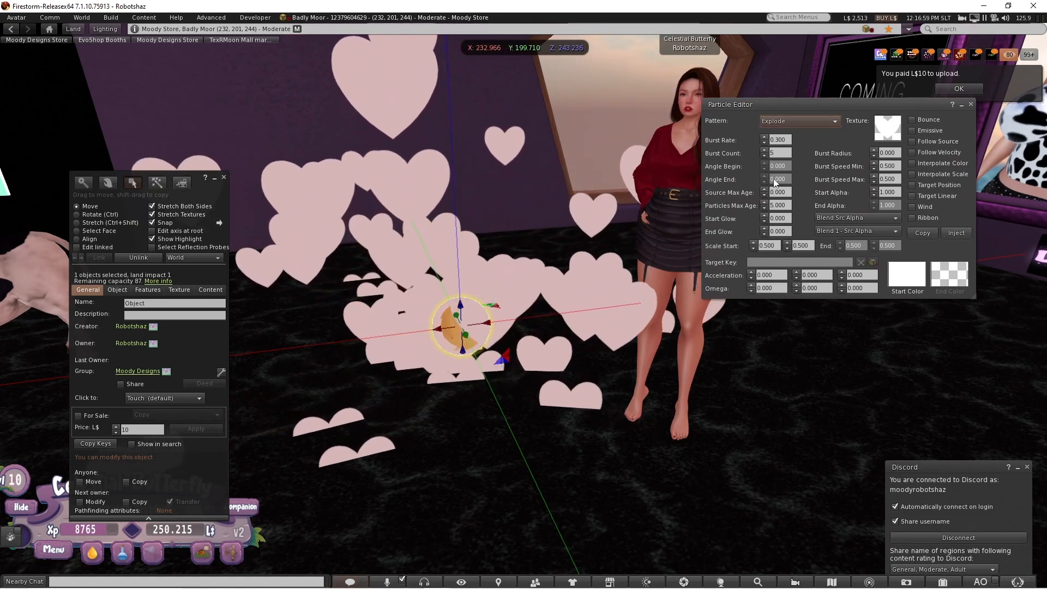
pyautogui.moveTo(766, 101); pyautogui.dragTo(711, 114)
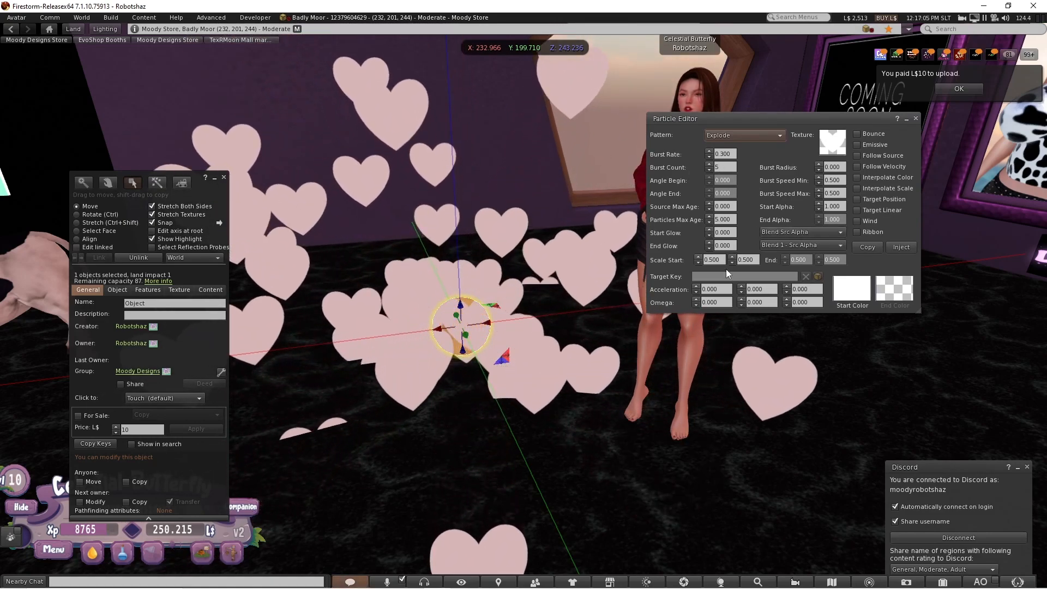
pyautogui.click(856, 188)
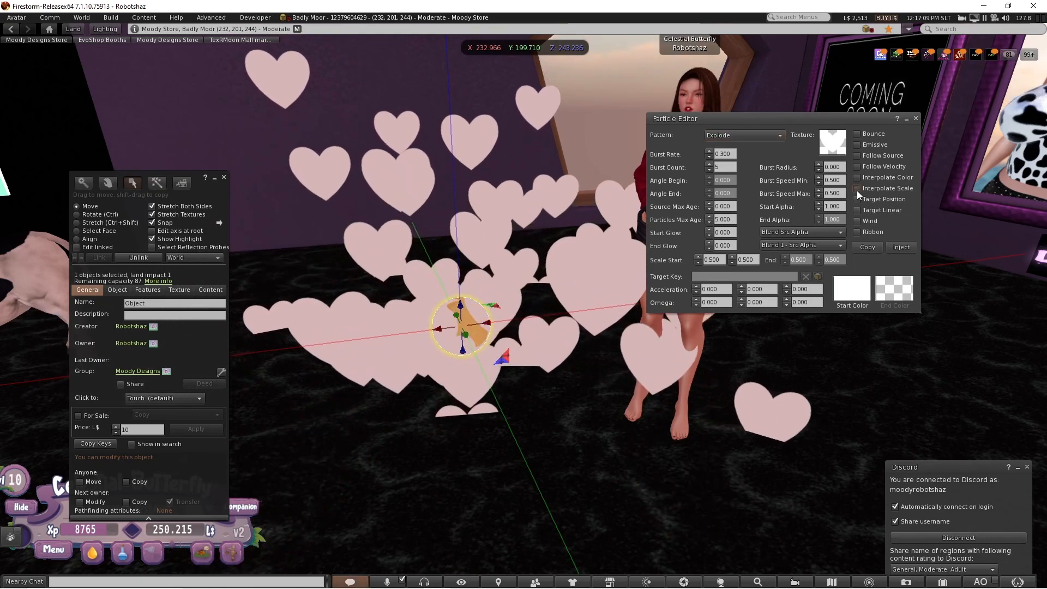
pyautogui.click(698, 262)
pyautogui.click(698, 262)
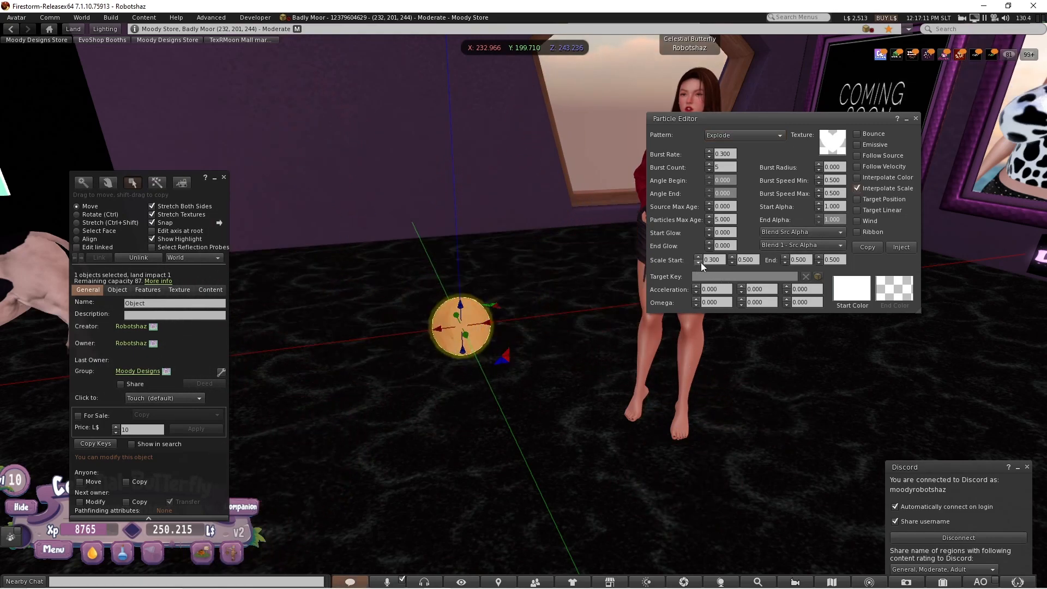
pyautogui.click(698, 263)
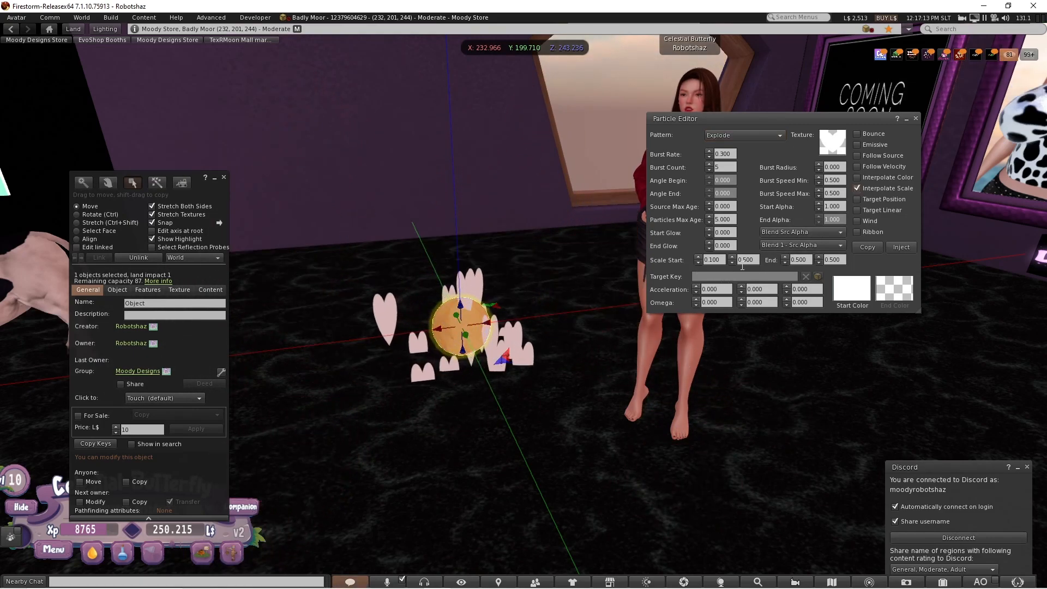
pyautogui.click(731, 263)
pyautogui.click(732, 262)
pyautogui.click(732, 263)
pyautogui.click(731, 263)
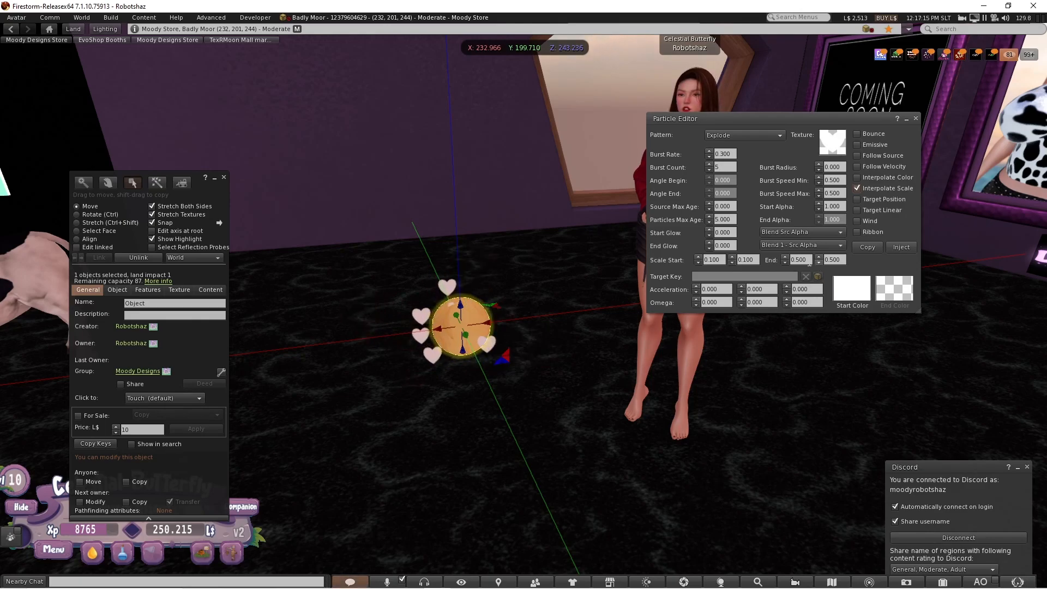
# - Set both particle end scale values to 0.031 so the hearts shrink as they spread
pyautogui.scroll(3, 432, 323)
pyautogui.scroll(-4, 432, 323)
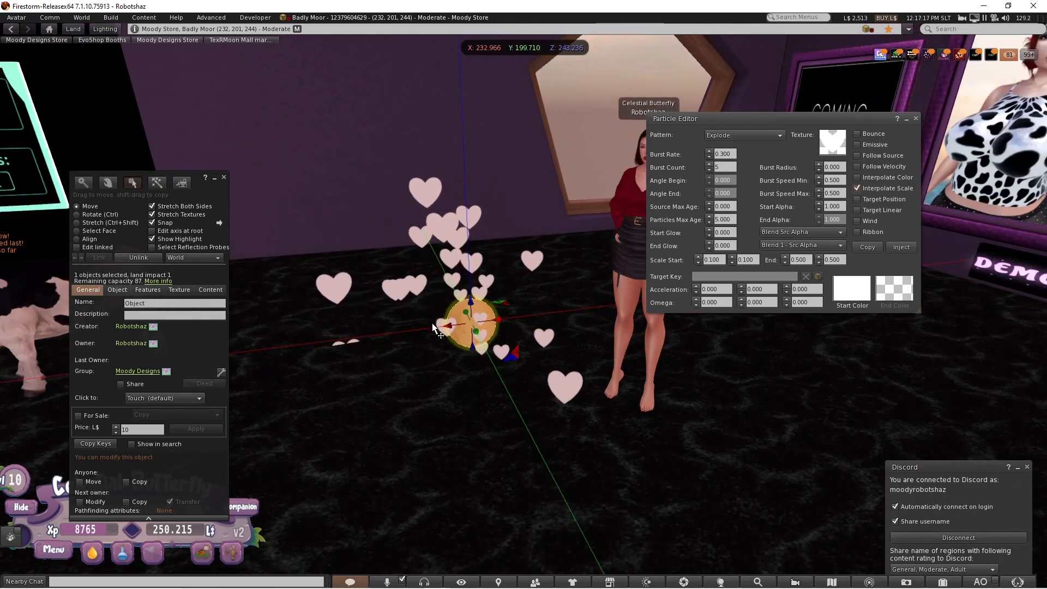
pyautogui.scroll(1, 432, 323)
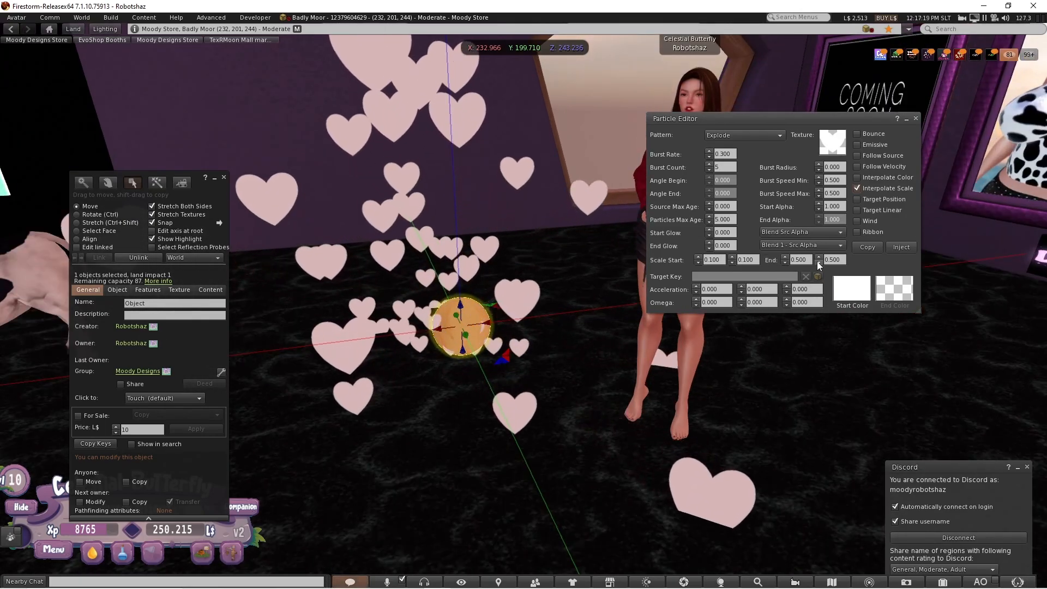
pyautogui.click(787, 263)
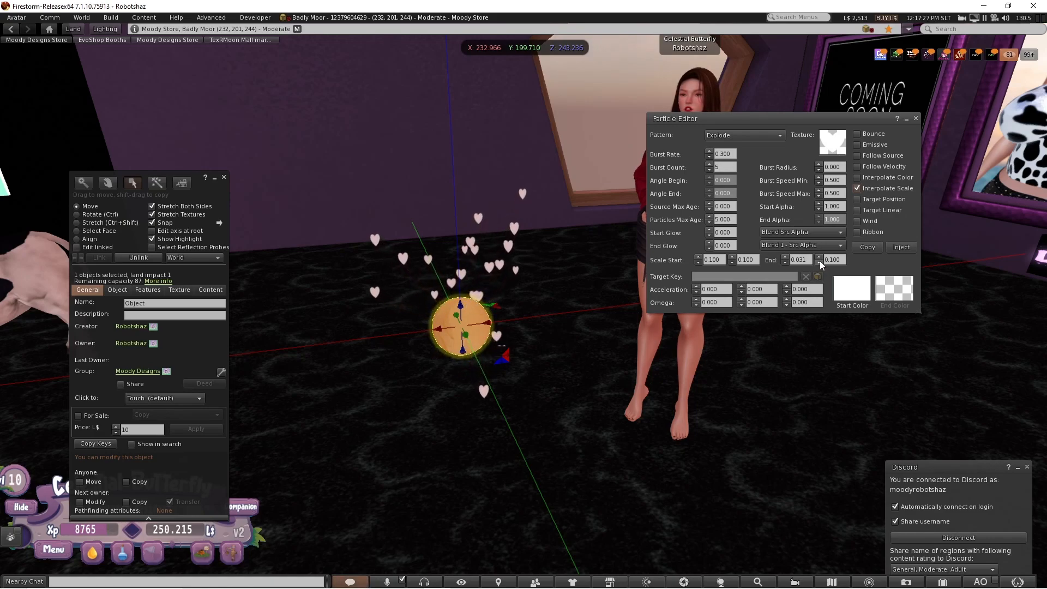
pyautogui.click(818, 263)
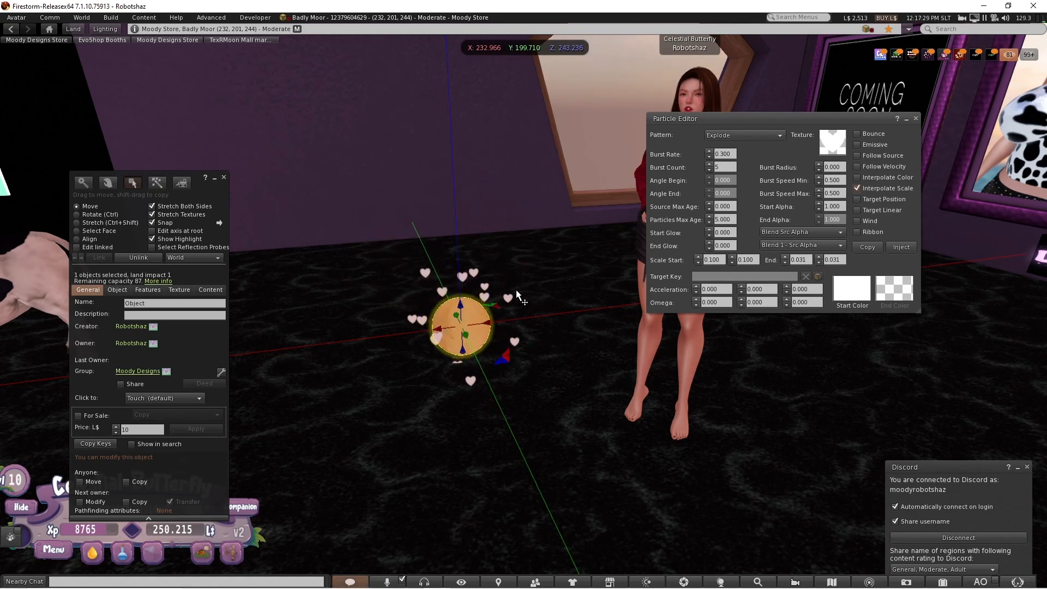
# - Enable Interpolate Color for the particles and set their start color to yellow
pyautogui.scroll(5, 517, 292)
pyautogui.scroll(-3, 517, 294)
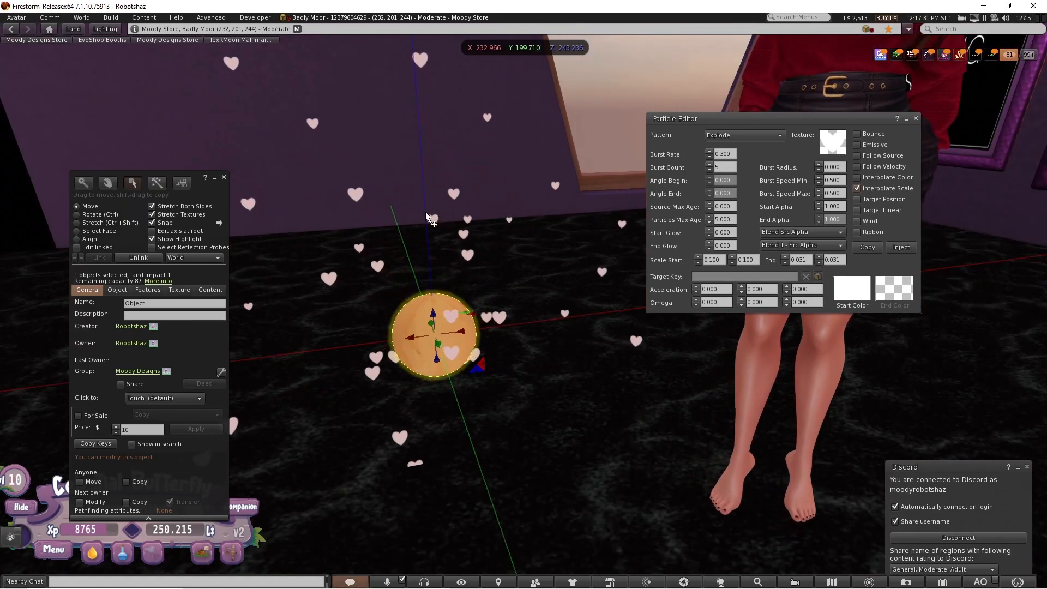
pyautogui.scroll(-5, 499, 272)
pyautogui.scroll(5, 499, 272)
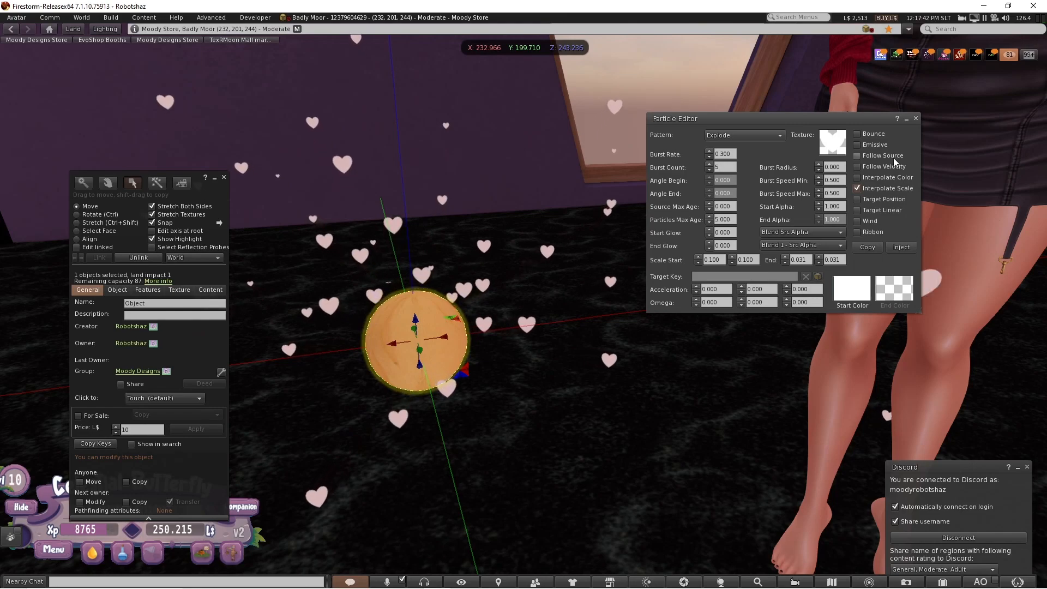
pyautogui.click(857, 177)
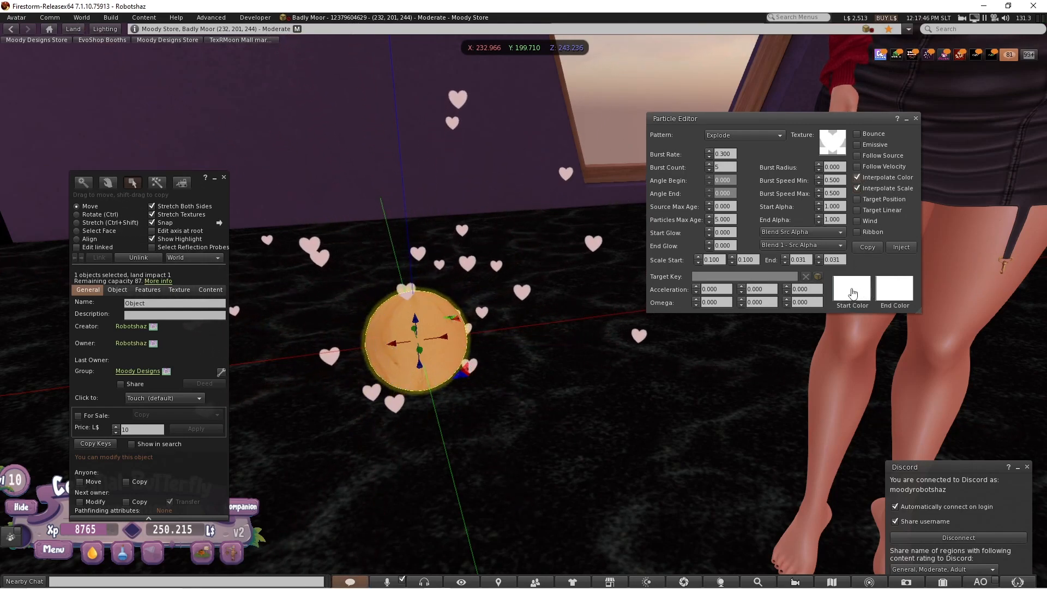
pyautogui.click(880, 295)
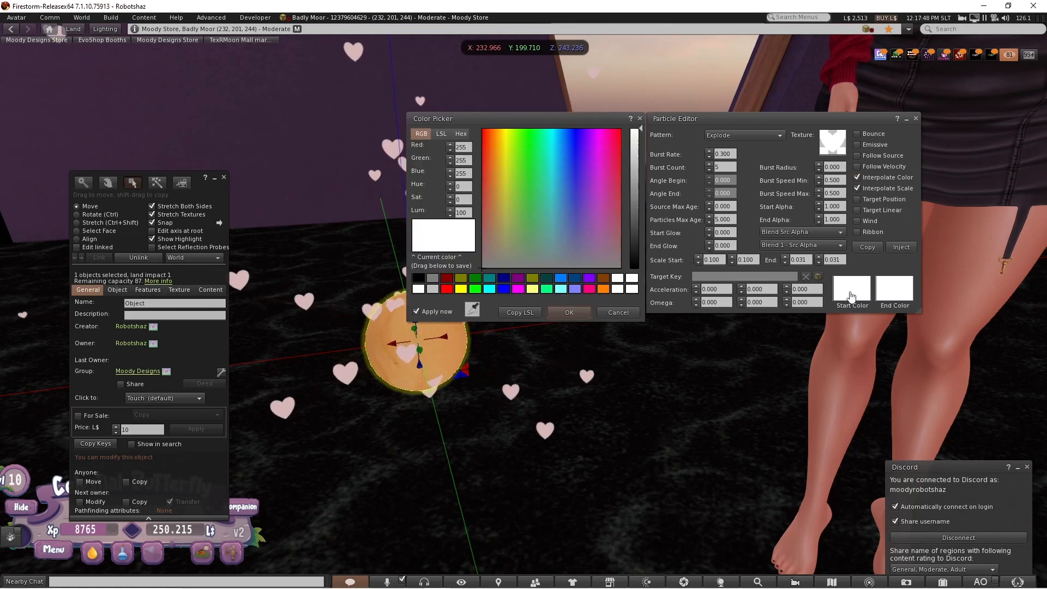
pyautogui.click(506, 142)
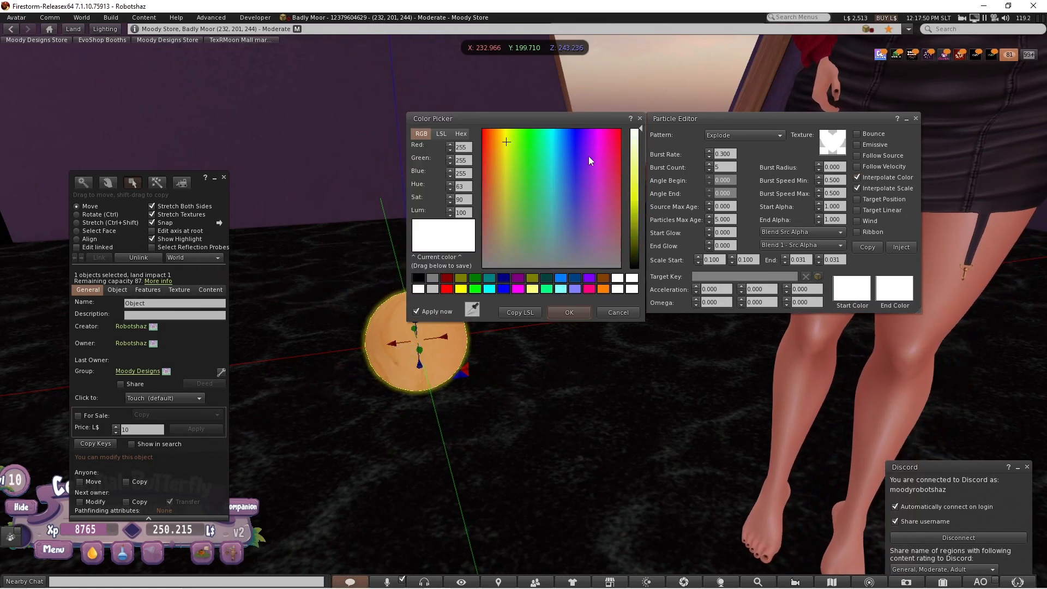
pyautogui.click(634, 183)
pyautogui.click(567, 312)
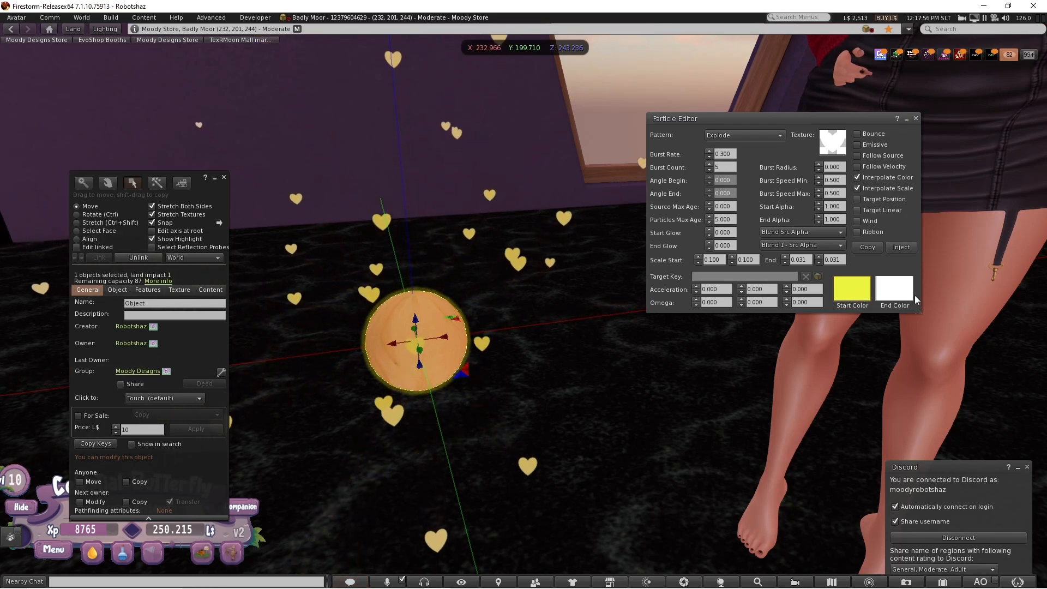
# - Set the particles' end color to blue (RGB 14, 42, 229) and check the fading hearts around the sphere
pyautogui.scroll(-2, 435, 231)
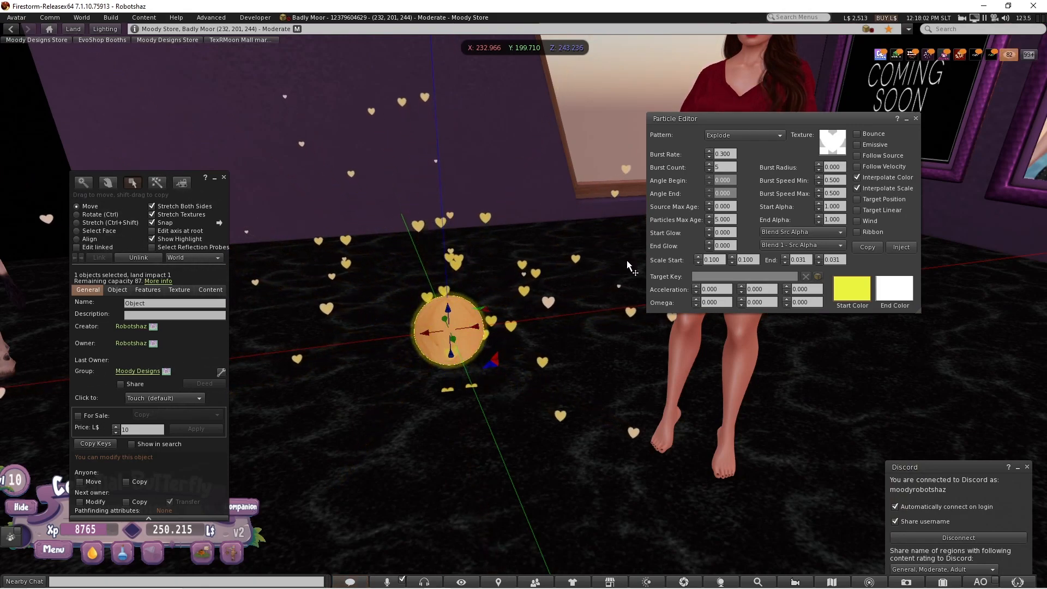
pyautogui.scroll(2, 572, 327)
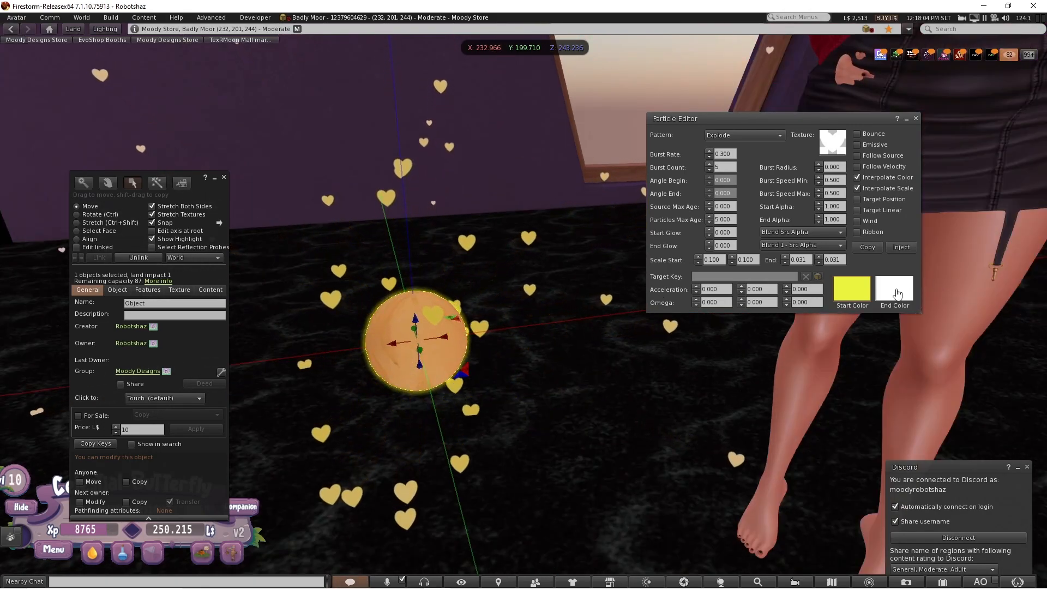
pyautogui.click(897, 294)
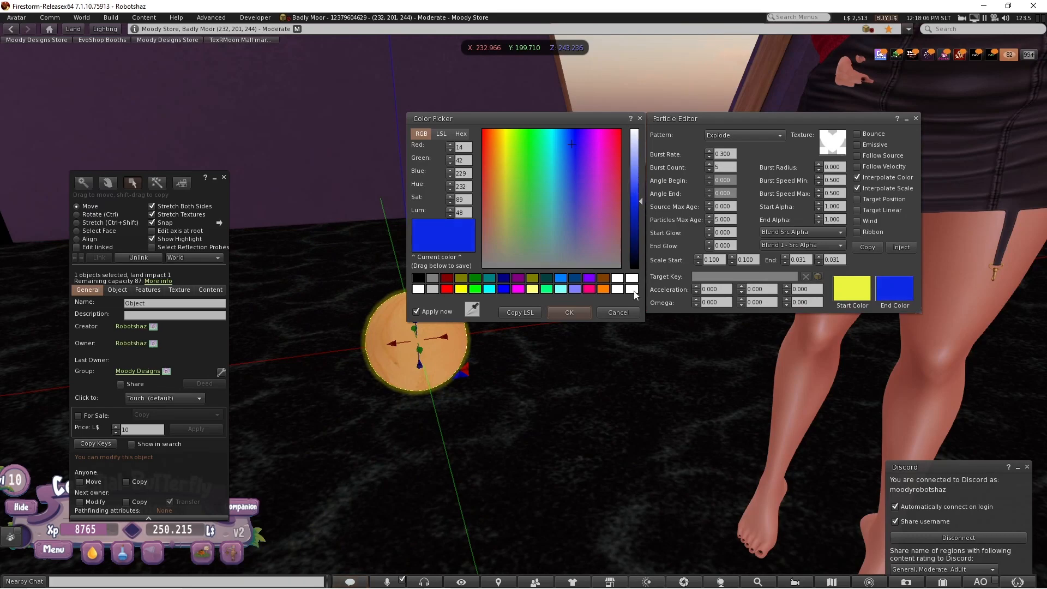
pyautogui.click(583, 311)
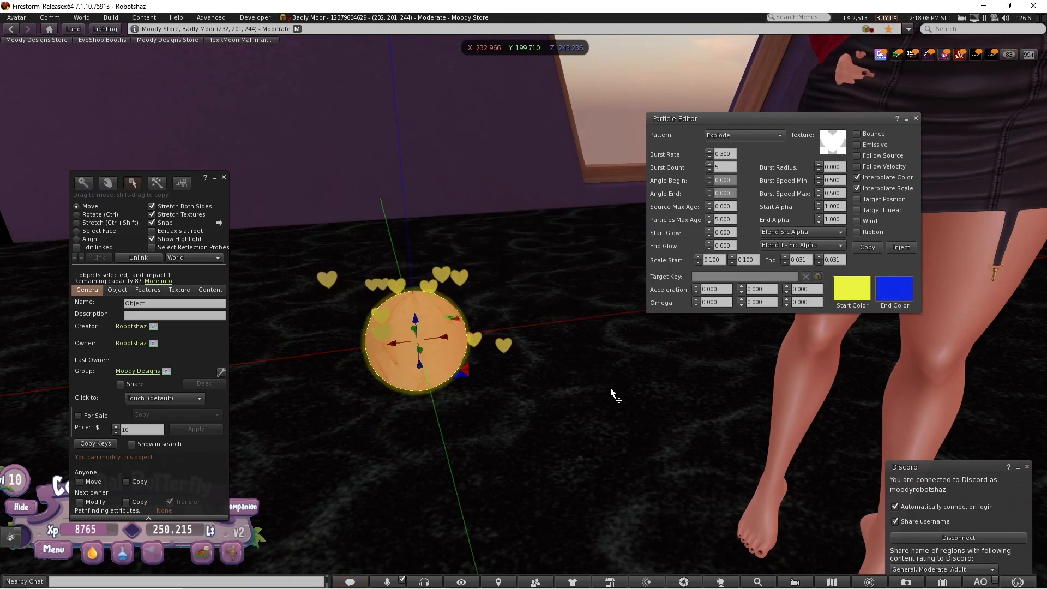
pyautogui.scroll(-3, 577, 367)
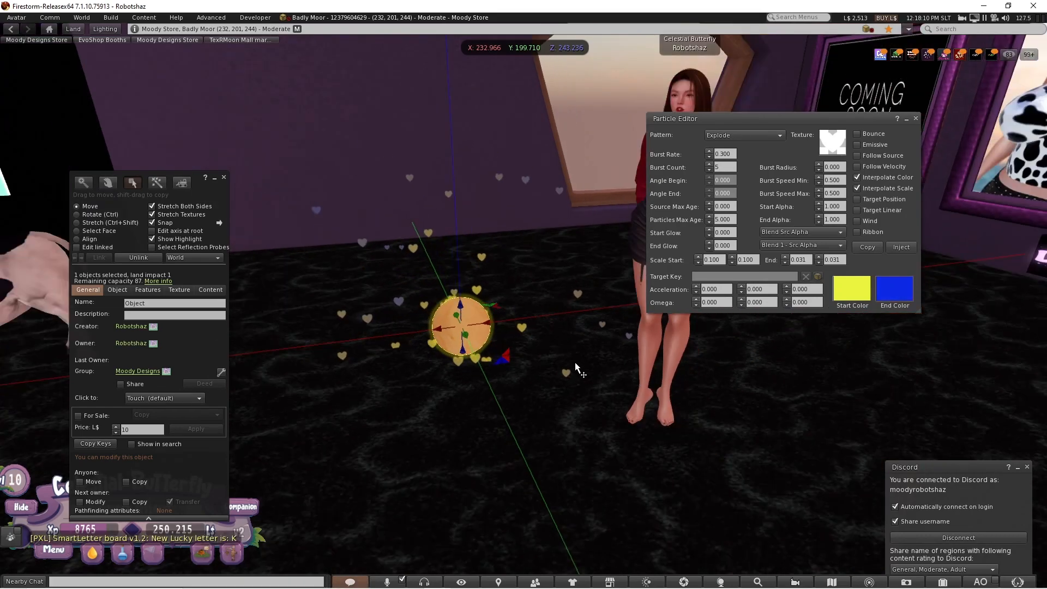
pyautogui.scroll(3, 577, 367)
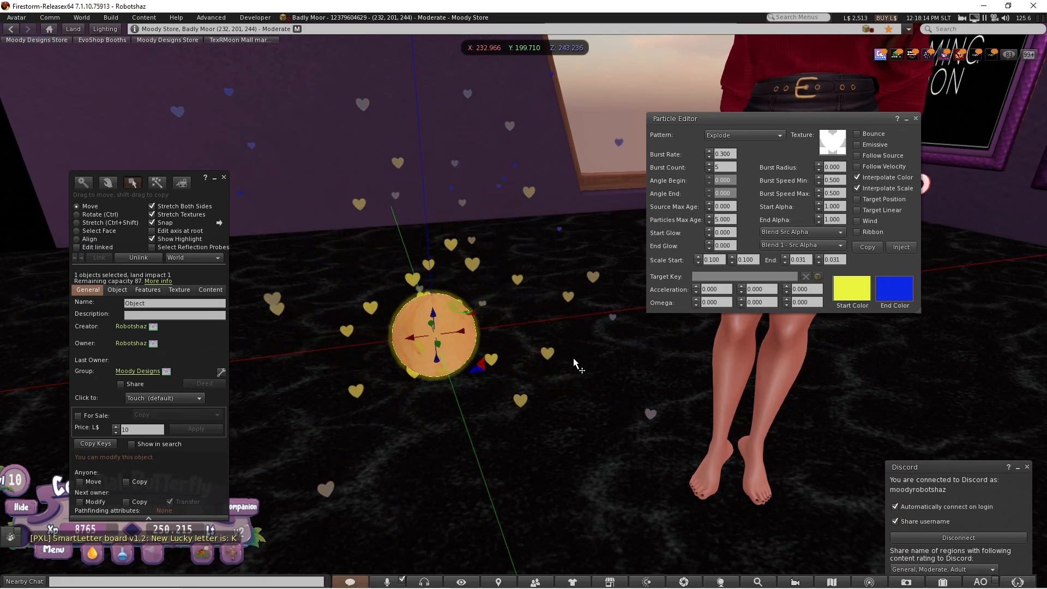
# - Change the particles' start color to bright red (RGB 255, 24, 24) and accept it
pyautogui.click(850, 288)
pyautogui.moveTo(481, 139); pyautogui.dragTo(595, 129)
pyautogui.click(634, 149)
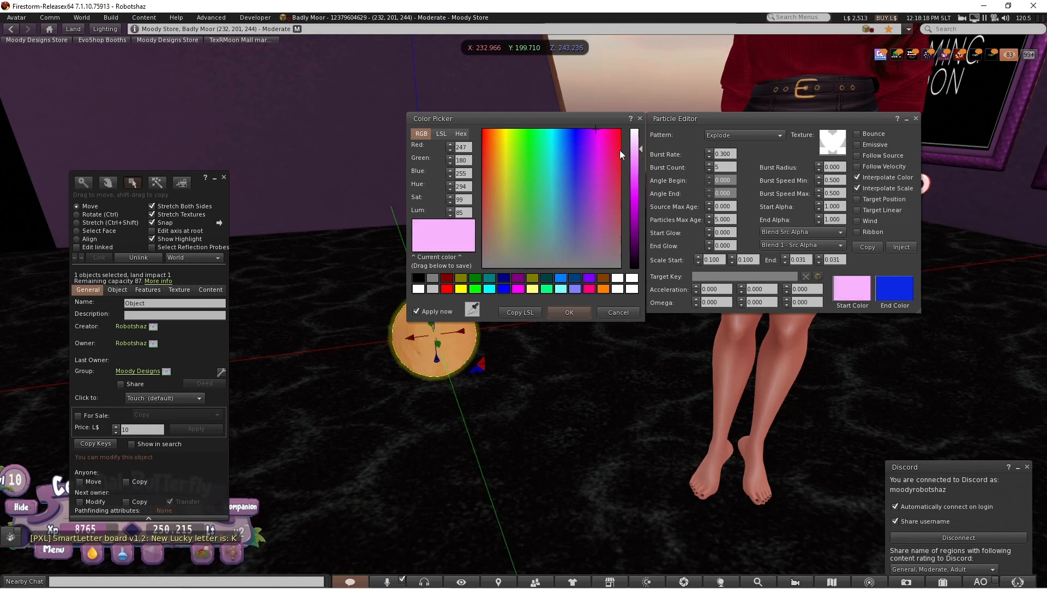
pyautogui.moveTo(642, 175); pyautogui.dragTo(635, 179)
pyautogui.click(628, 195)
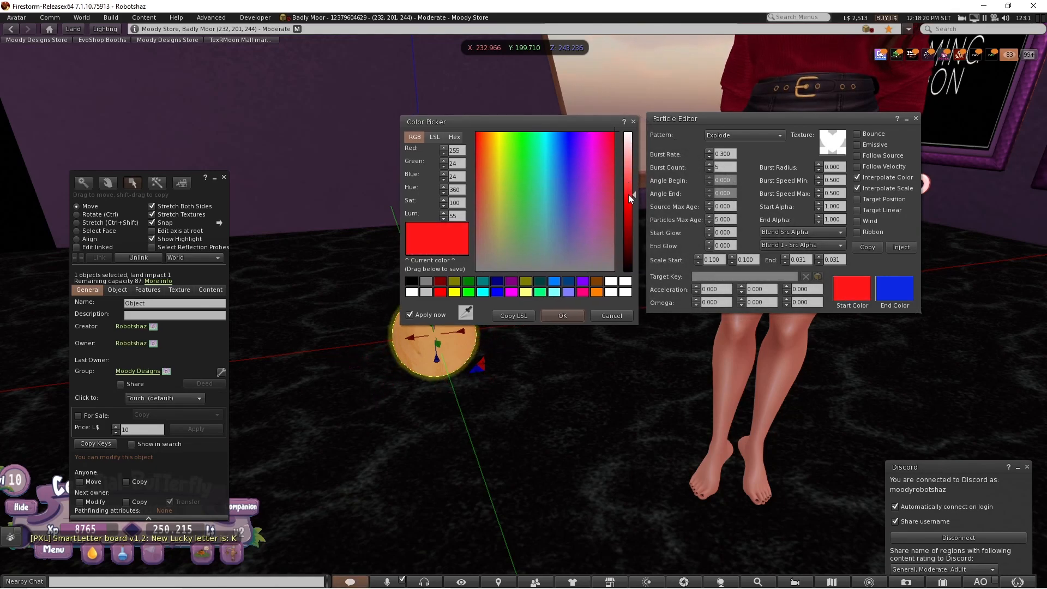
pyautogui.click(574, 315)
# - Change the particles' end color to a pale lilac pink (RGB 240, 200, 254) and accept it
pyautogui.click(884, 293)
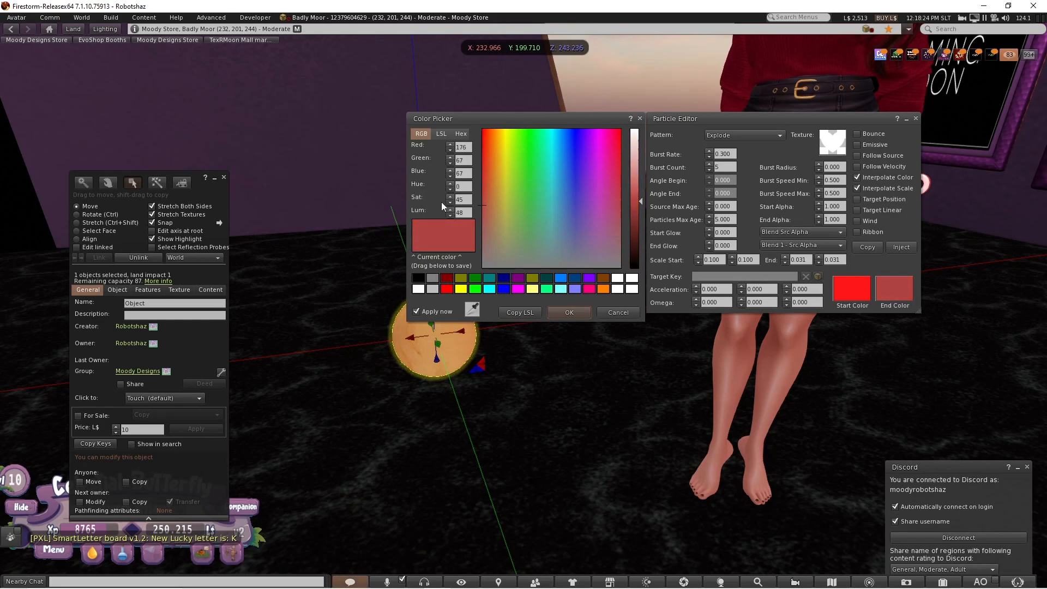
pyautogui.click(635, 151)
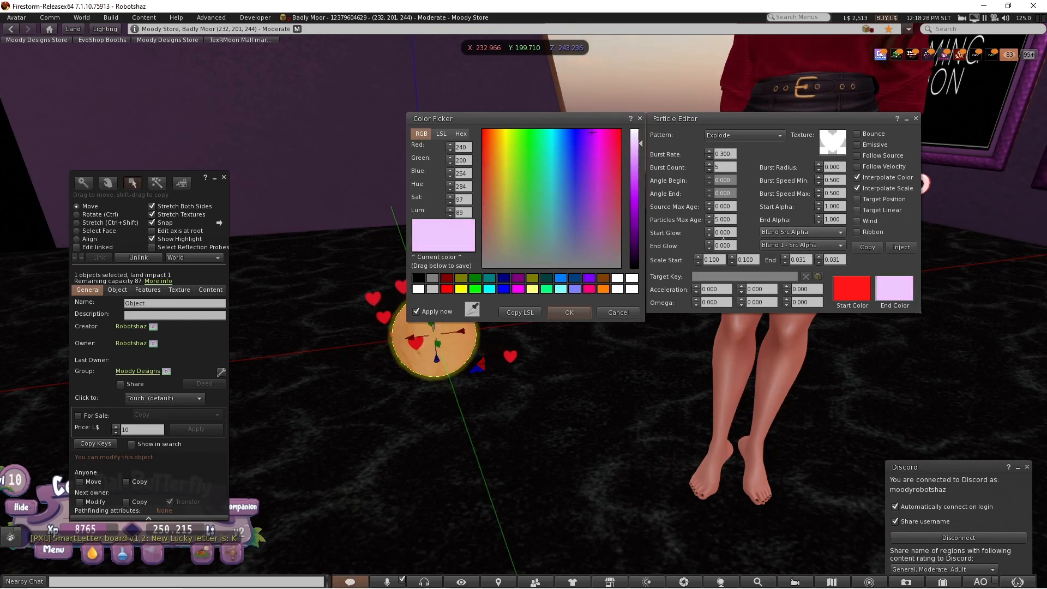
pyautogui.click(569, 312)
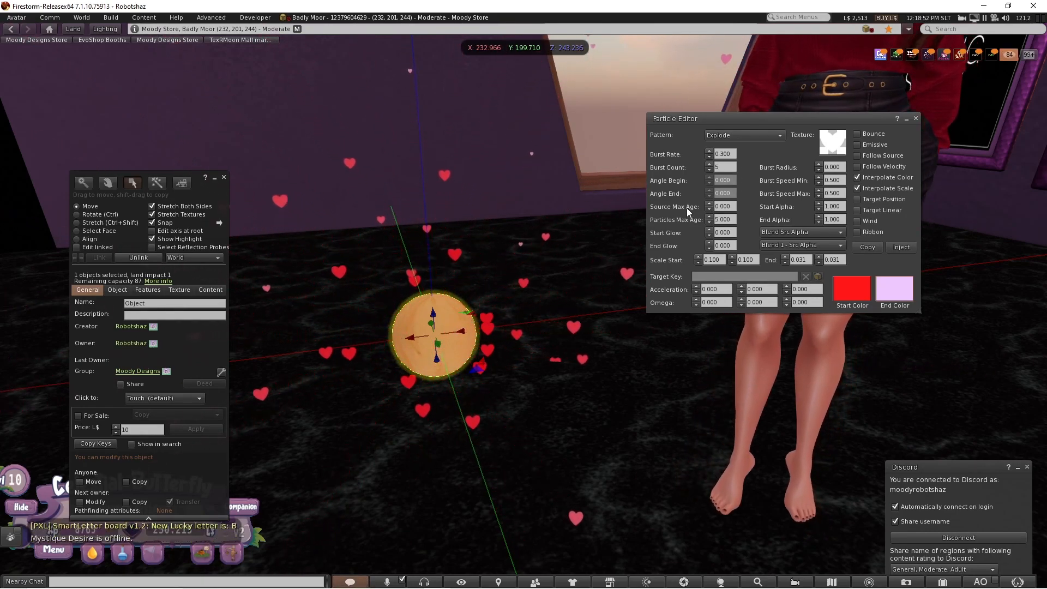
# - Set the particles' Source Max Age to 5.000, with Burst Speed Min at 0.300 and Burst Speed Max at 0.400
pyautogui.click(709, 204)
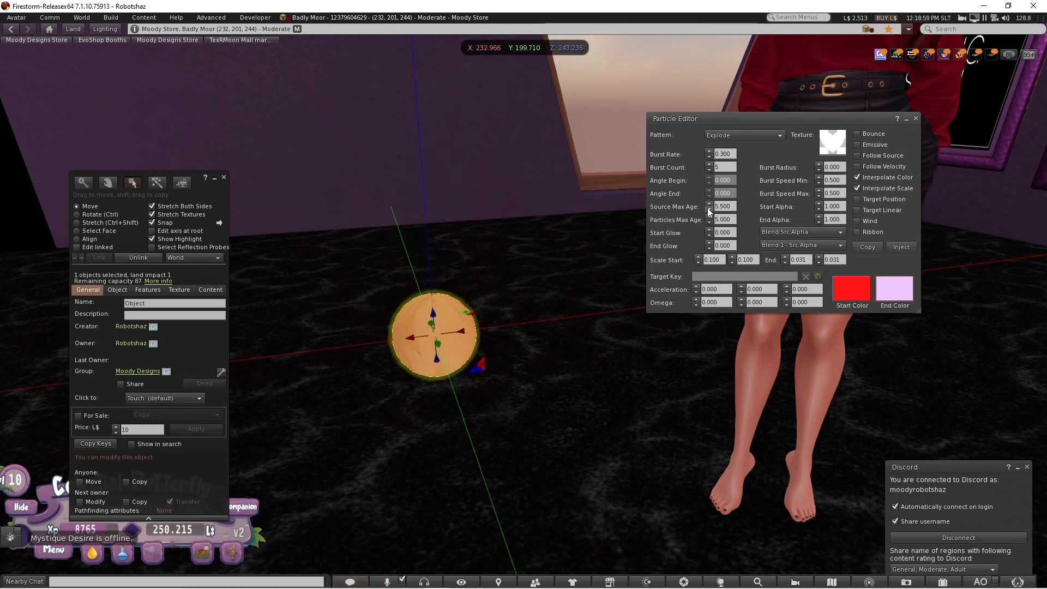
pyautogui.click(707, 208)
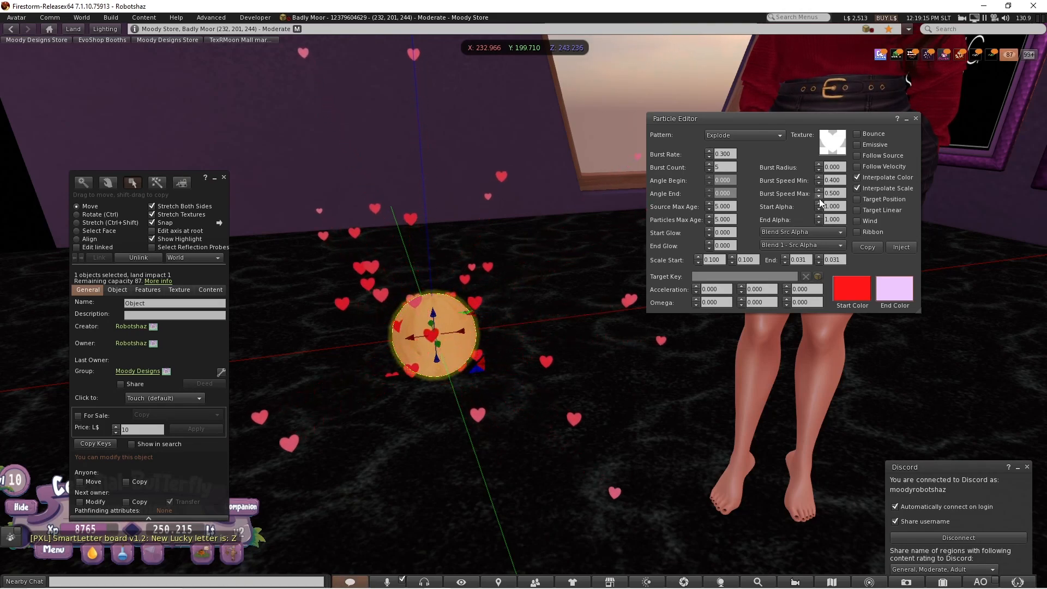
pyautogui.click(819, 183)
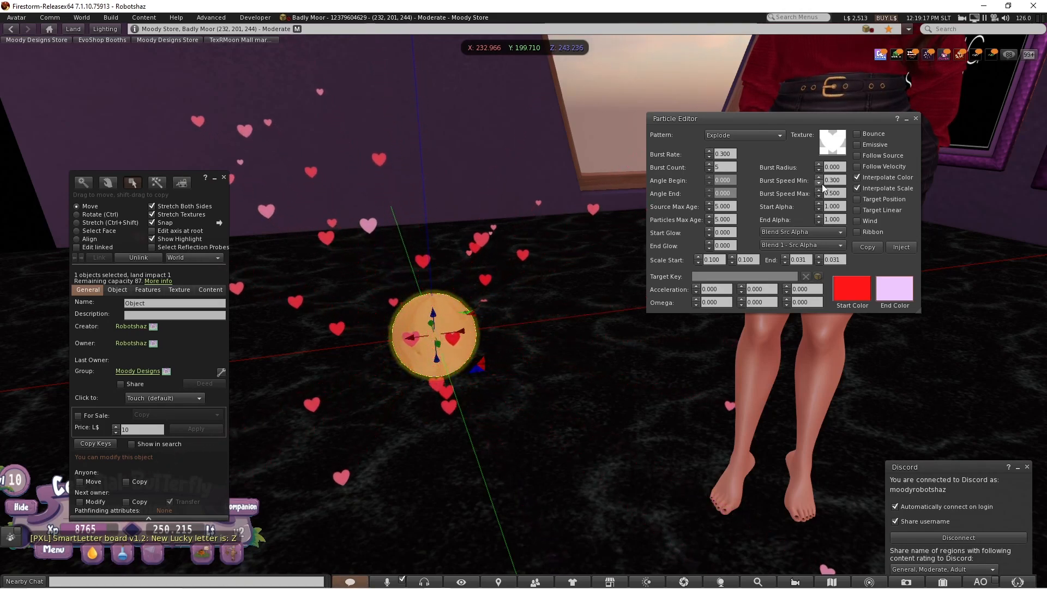
pyautogui.click(819, 196)
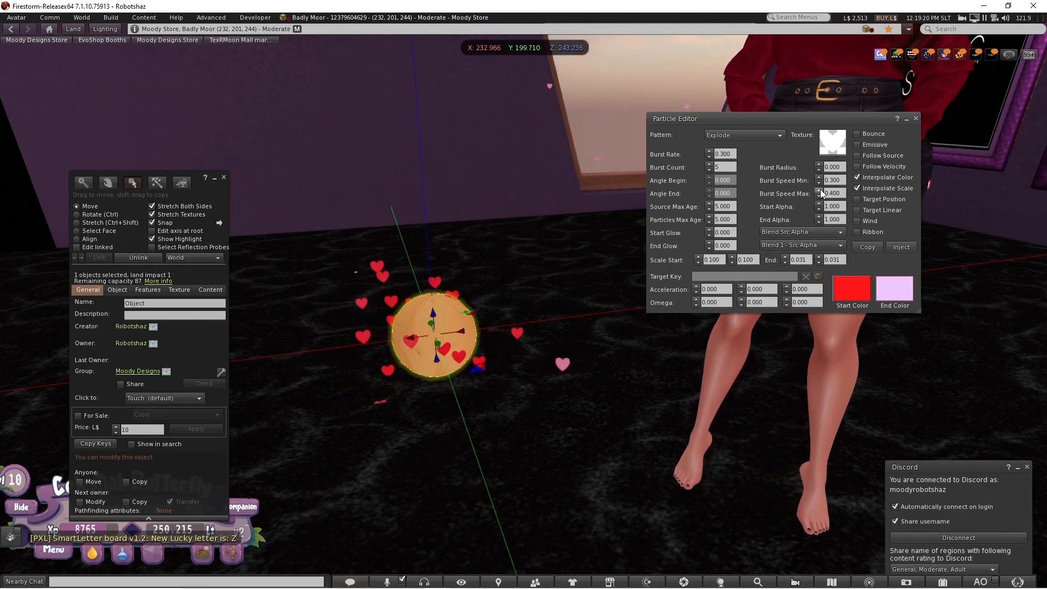
pyautogui.scroll(-3, 535, 328)
pyautogui.scroll(2, 534, 328)
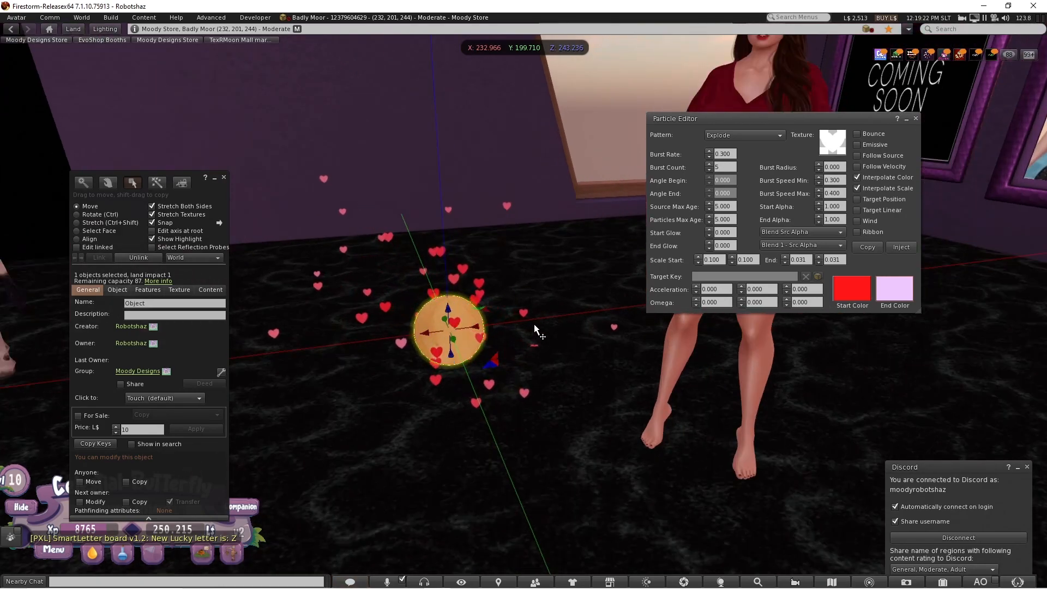
pyautogui.scroll(1, 534, 328)
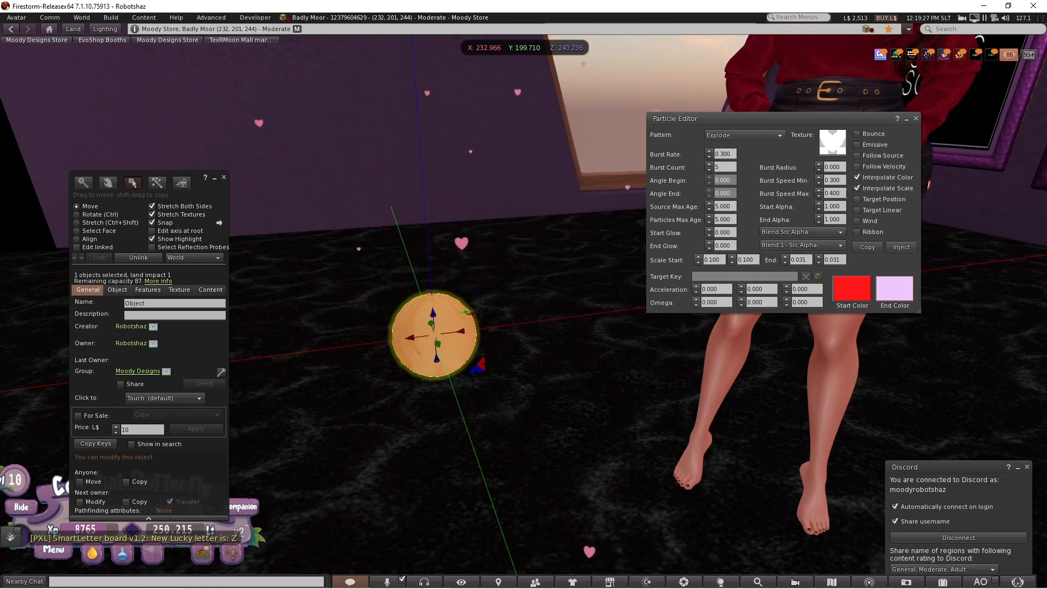
pyautogui.click(819, 183)
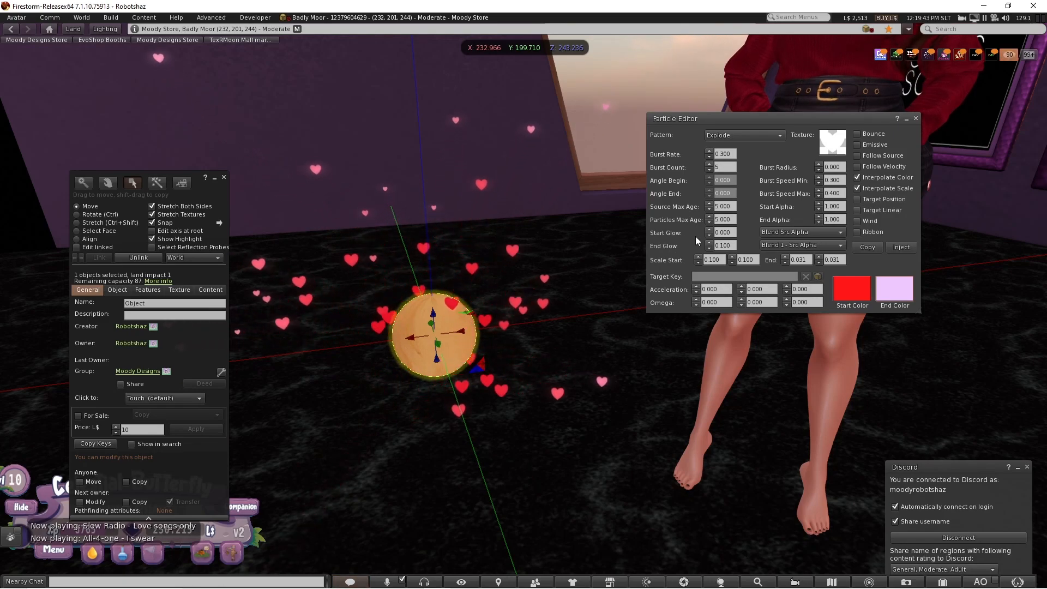
# - Raise the particles' End Glow to 0.200 and check the glowing hearts around the sphere
pyautogui.scroll(2, 521, 262)
pyautogui.scroll(-2, 580, 260)
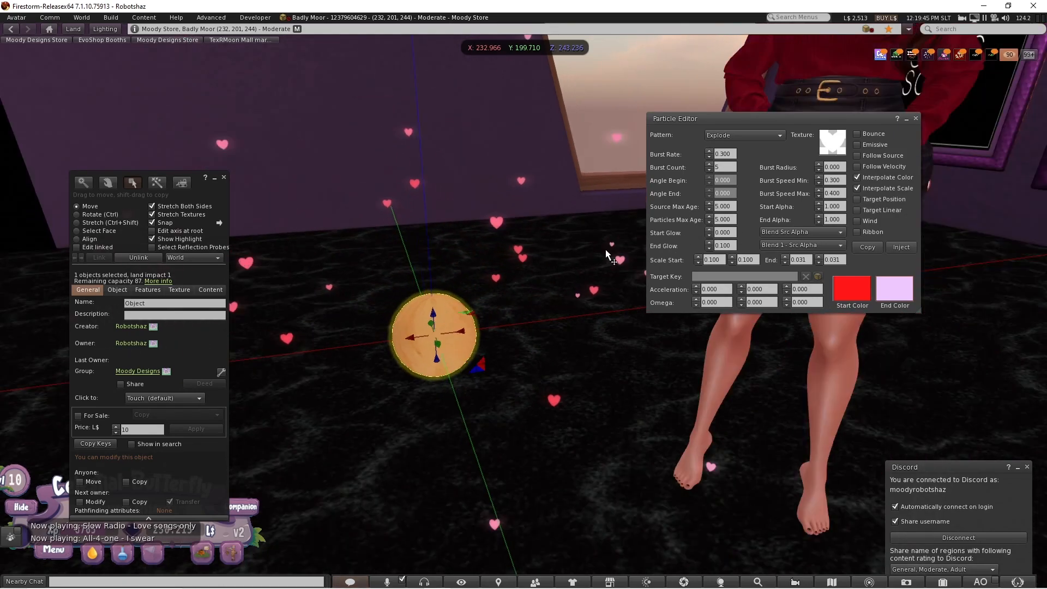
pyautogui.click(708, 243)
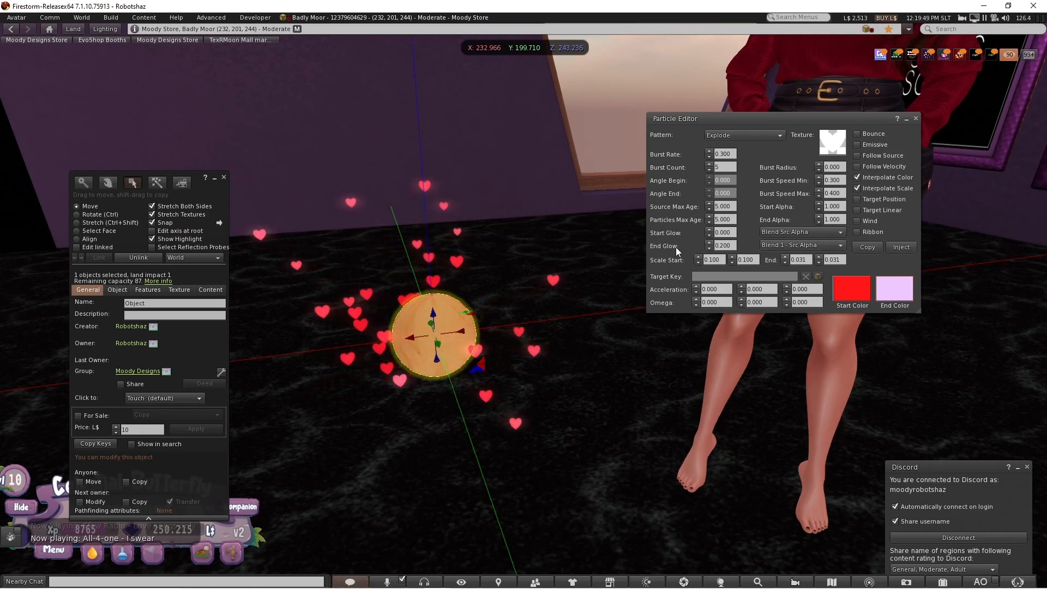
pyautogui.scroll(-2, 510, 306)
pyautogui.scroll(2, 509, 308)
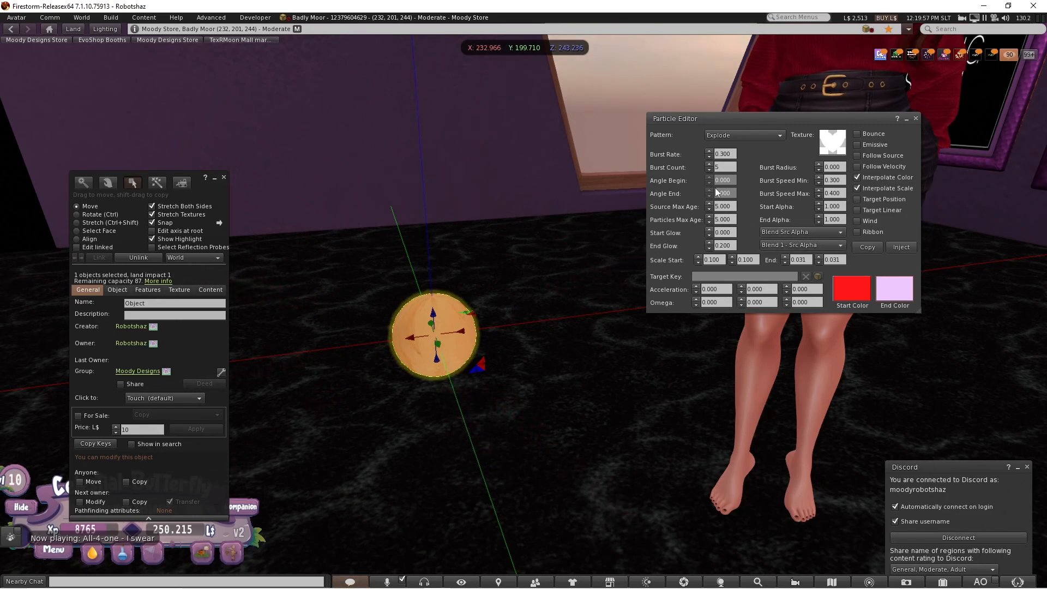
# - Inject the particle script into the sphere, dismiss the notice and show the object's contents
pyautogui.click(908, 247)
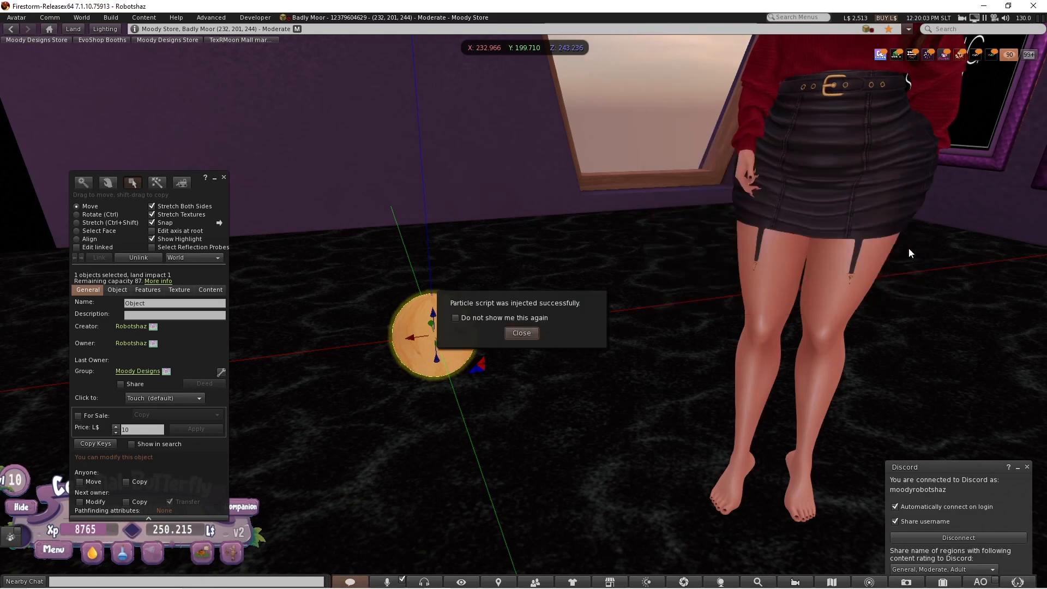
pyautogui.click(523, 333)
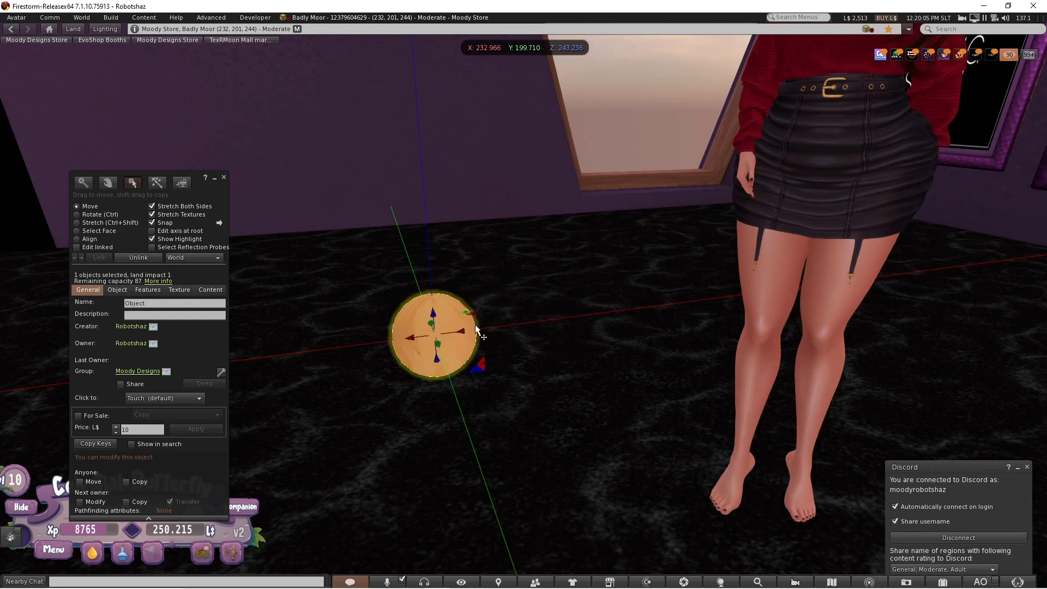
pyautogui.click(216, 292)
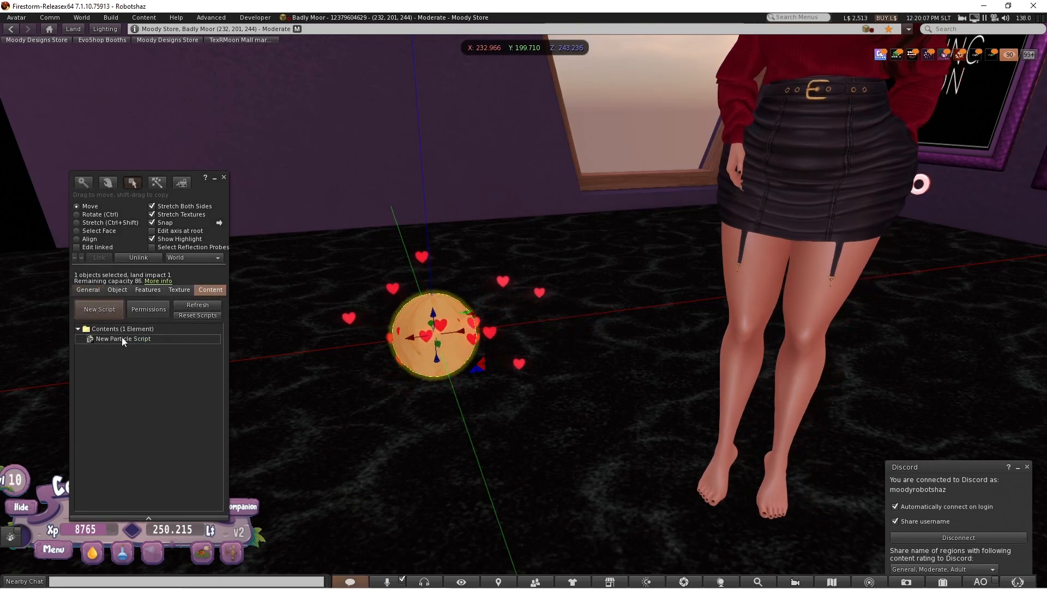
# - In the New Particle Script's properties, remove the next owner's Modify and Transfer permissions, keeping Copy, and close the properties
pyautogui.rightClick(157, 341)
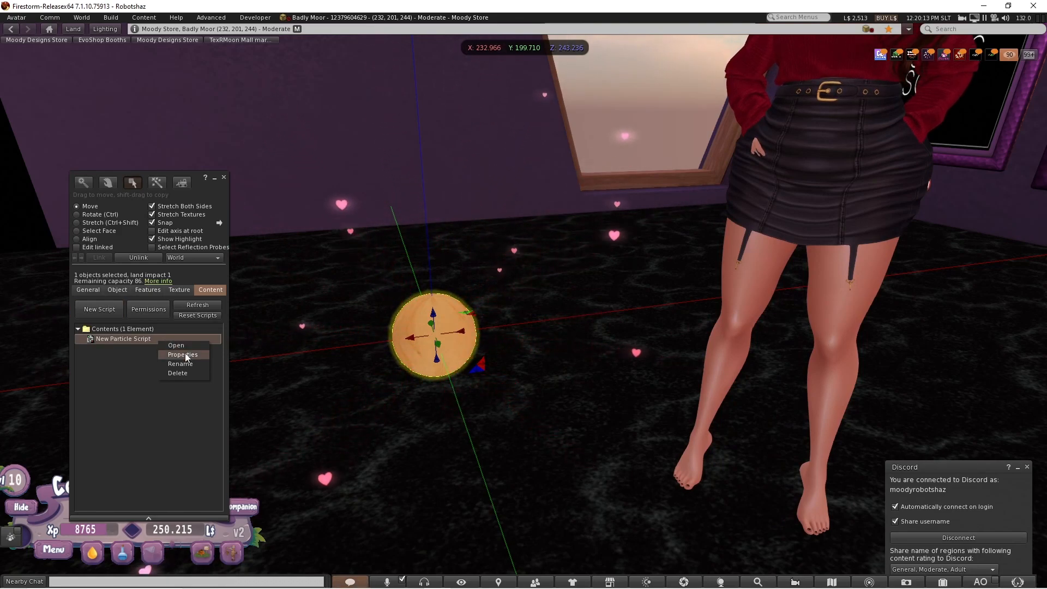
pyautogui.click(185, 355)
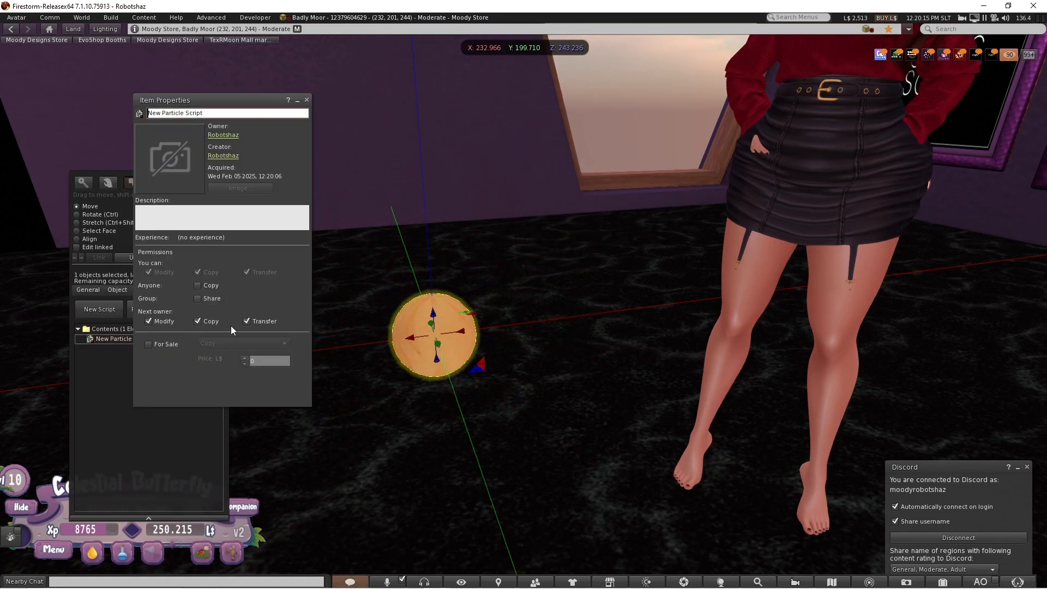
pyautogui.rightClick(109, 338)
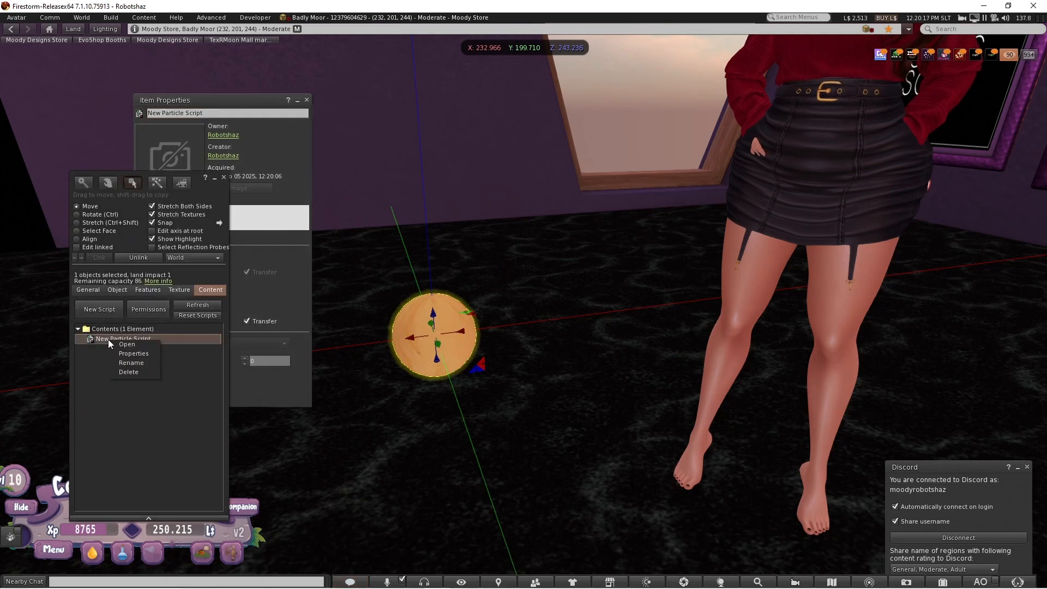
pyautogui.click(136, 353)
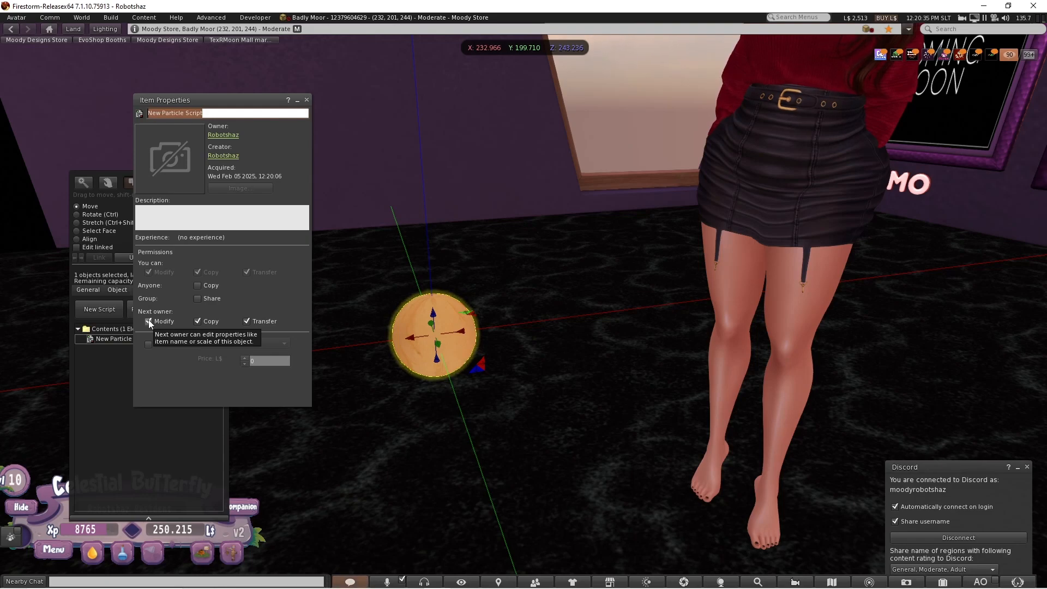
pyautogui.click(149, 321)
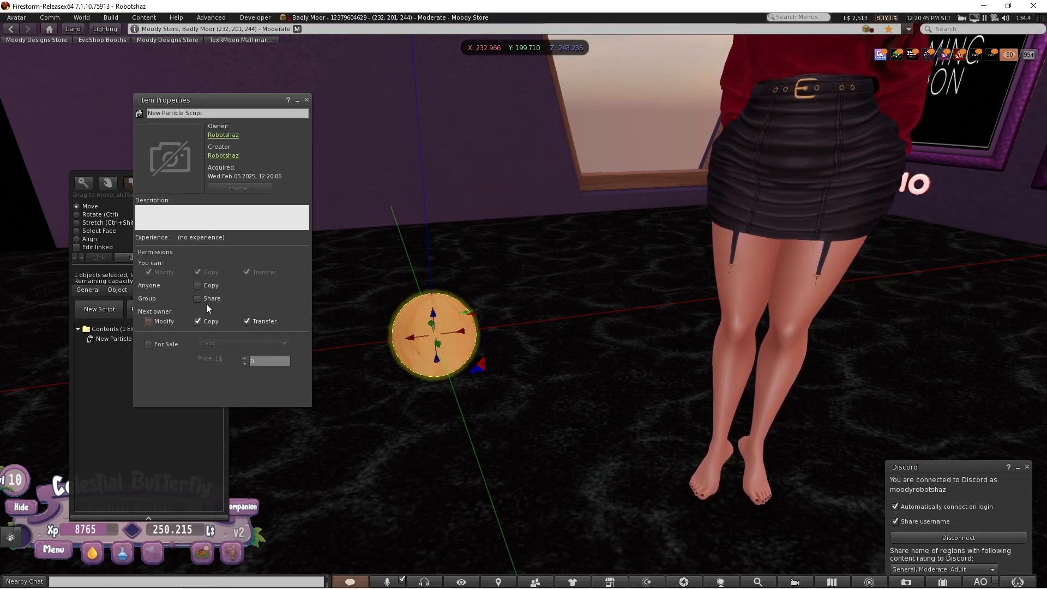
pyautogui.click(247, 323)
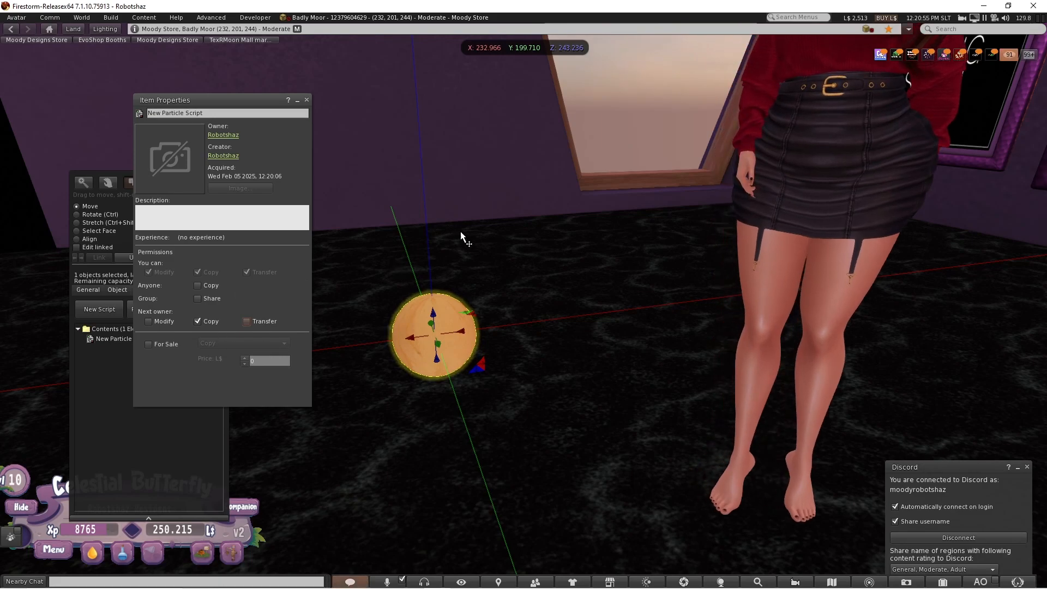
pyautogui.click(307, 100)
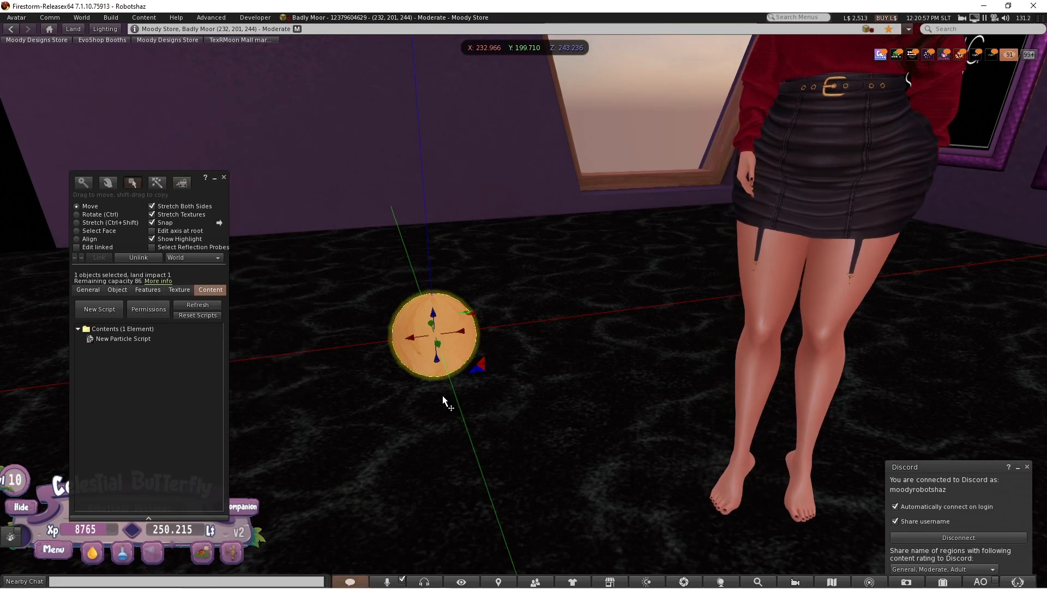
# - Rename the particle script in the object's contents as "heart poofer teleport"
pyautogui.rightClick(130, 339)
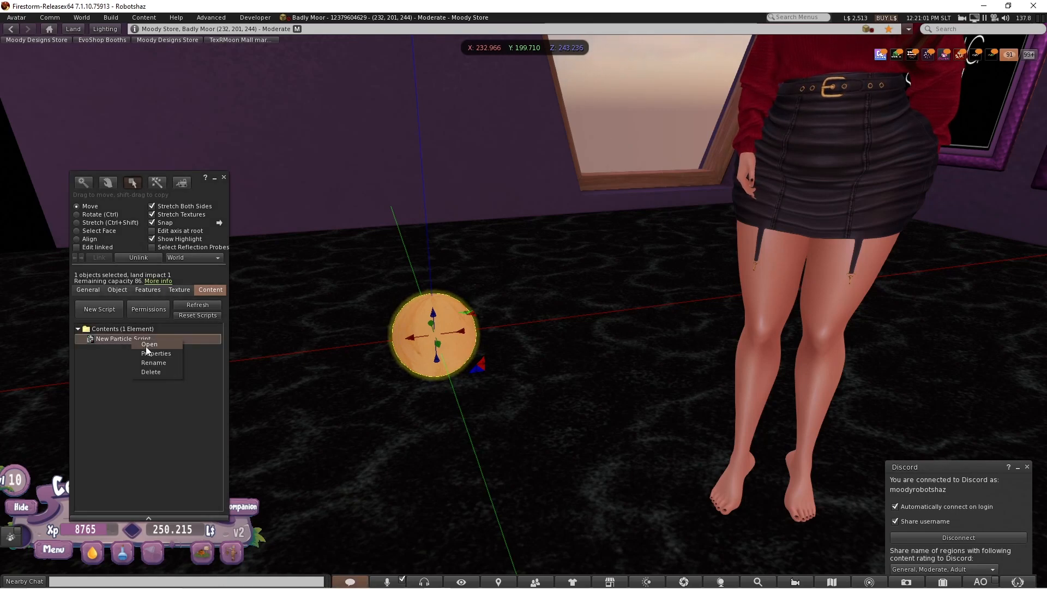
pyautogui.click(152, 362)
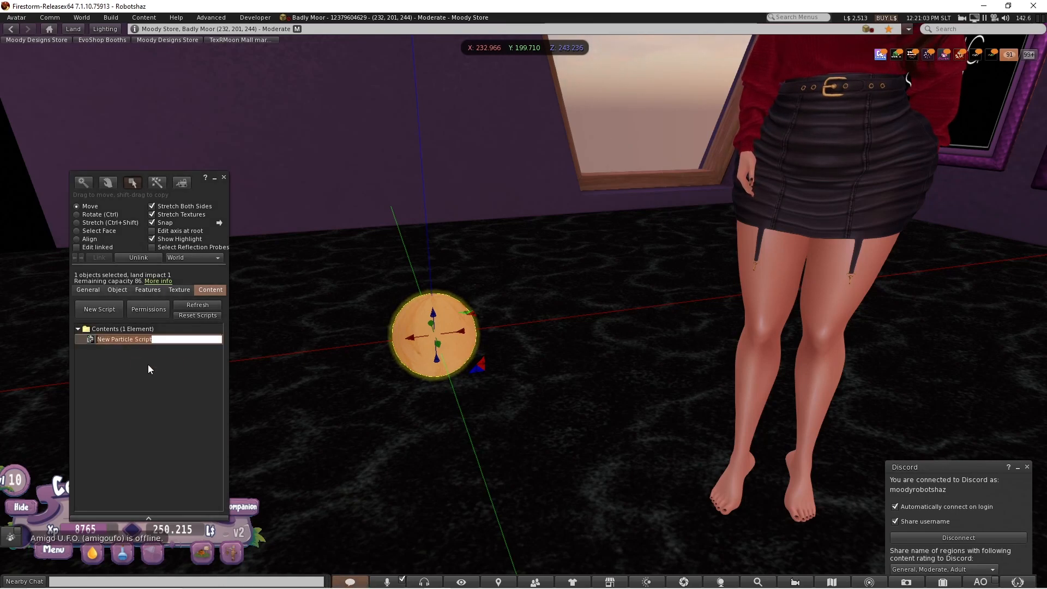
pyautogui.write('heart pooffer teleport')
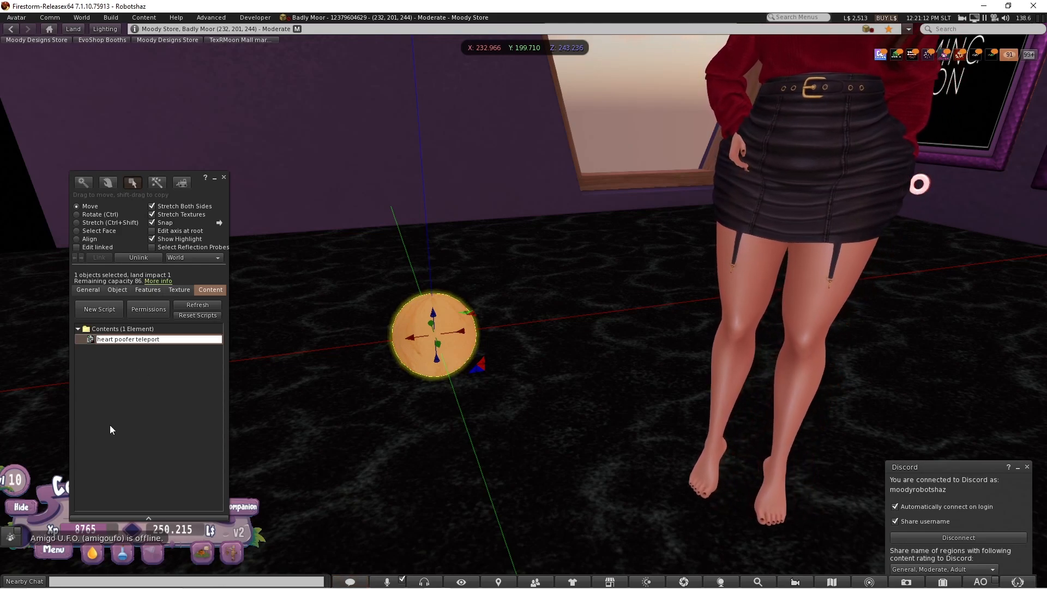
pyautogui.press('Return')
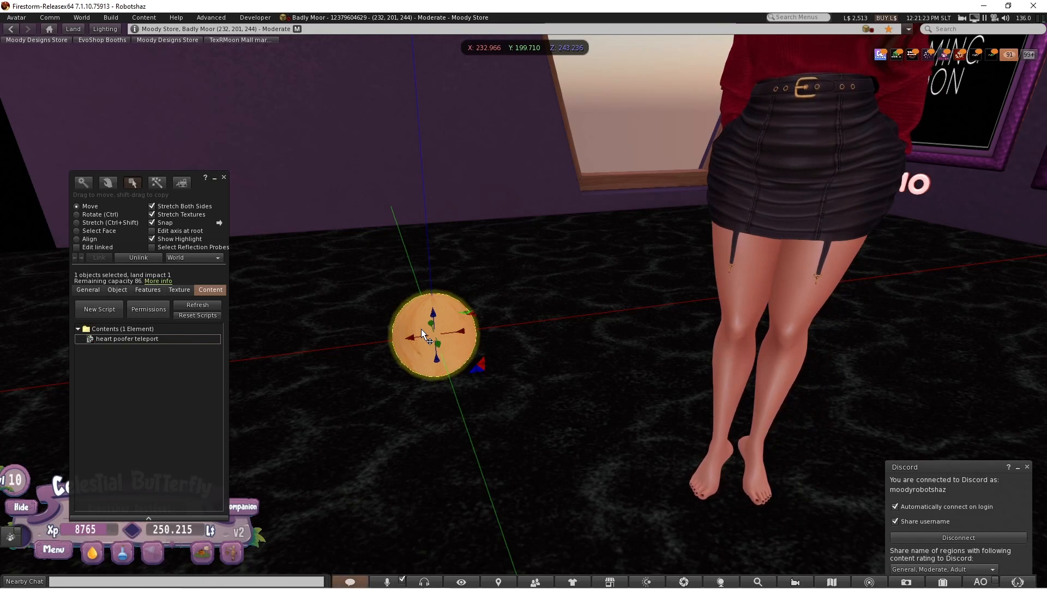
# - Open the "heart poofer teleport" script from the object's contents and look through its code from start to end
pyautogui.rightClick(196, 340)
pyautogui.click(218, 347)
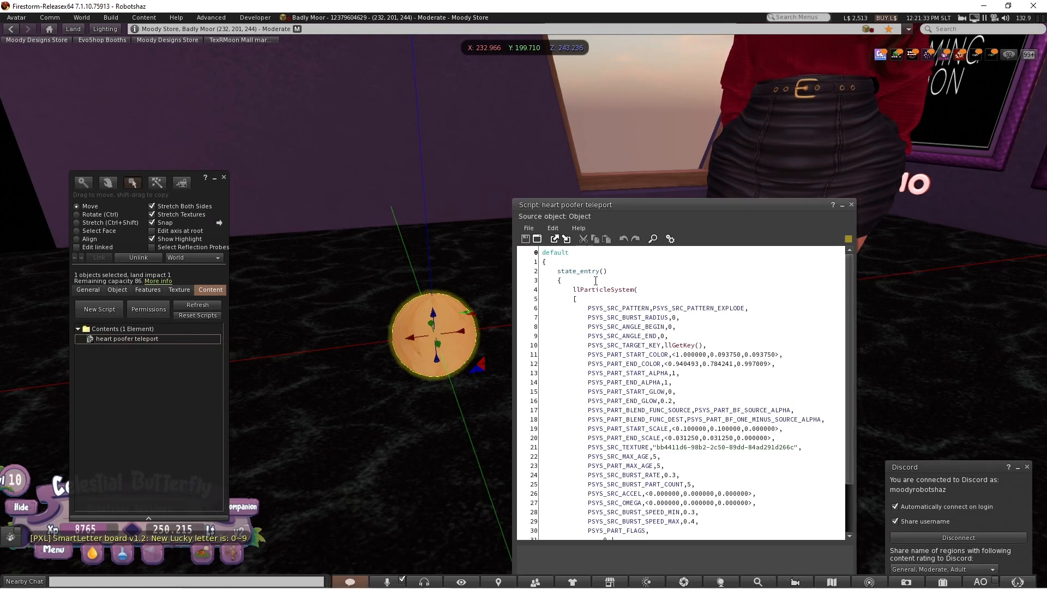
pyautogui.click(152, 338)
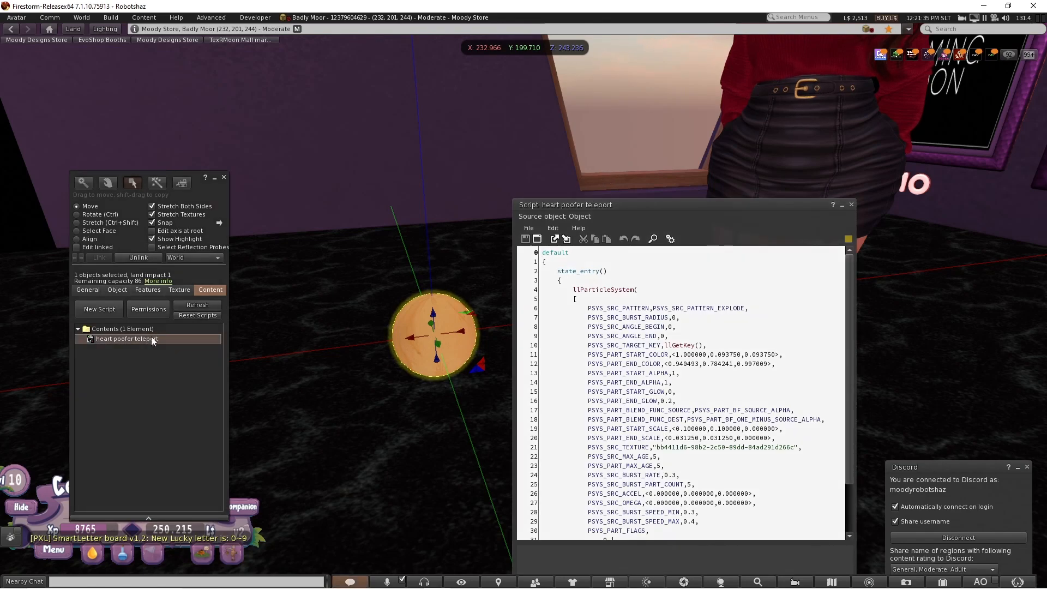
pyautogui.click(151, 339)
pyautogui.moveTo(705, 205); pyautogui.dragTo(738, 109)
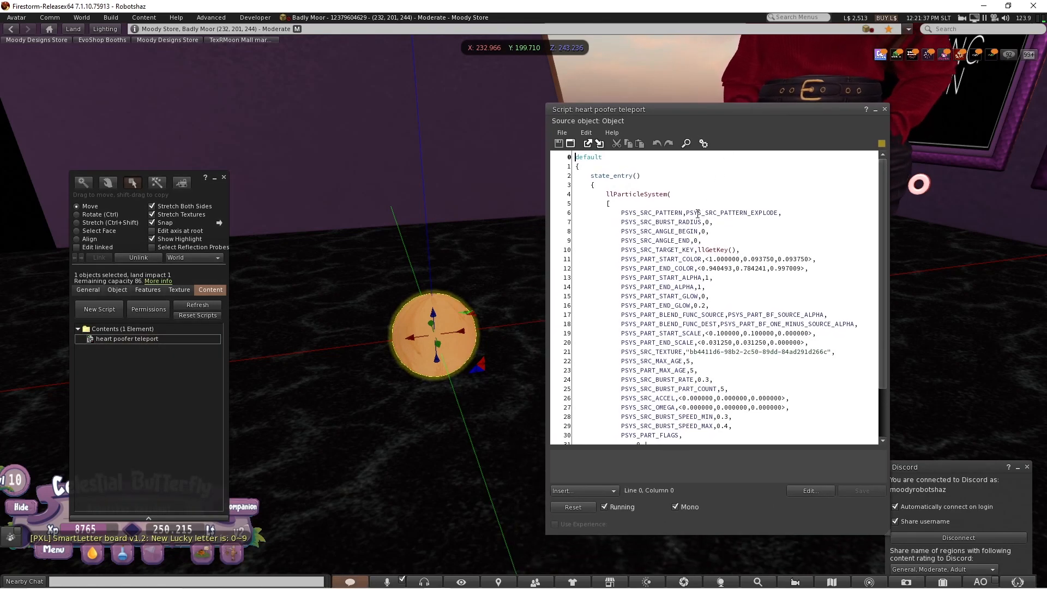
pyautogui.scroll(-2, 670, 208)
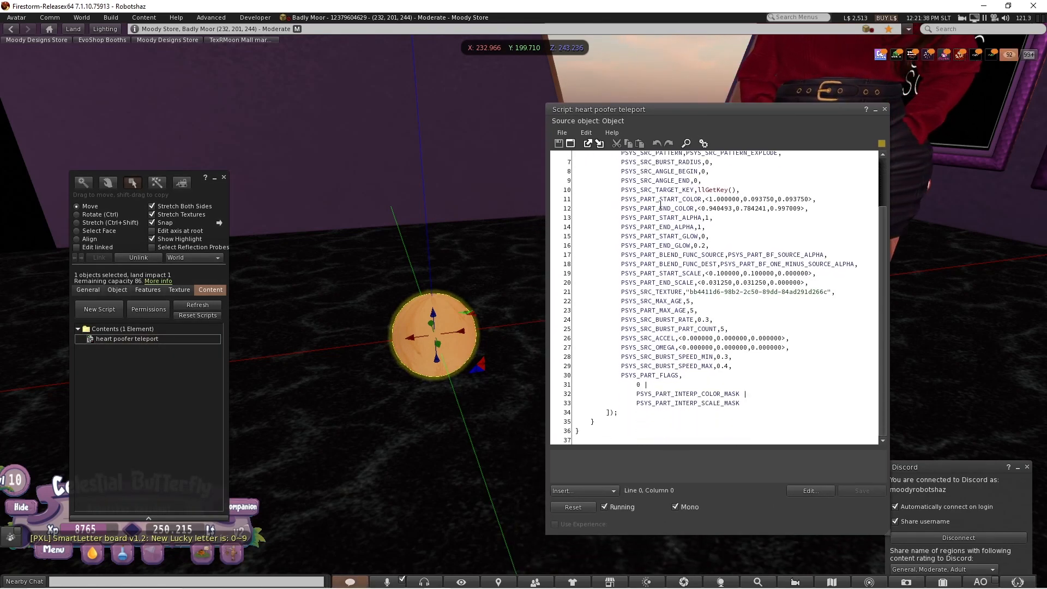
pyautogui.scroll(2, 617, 218)
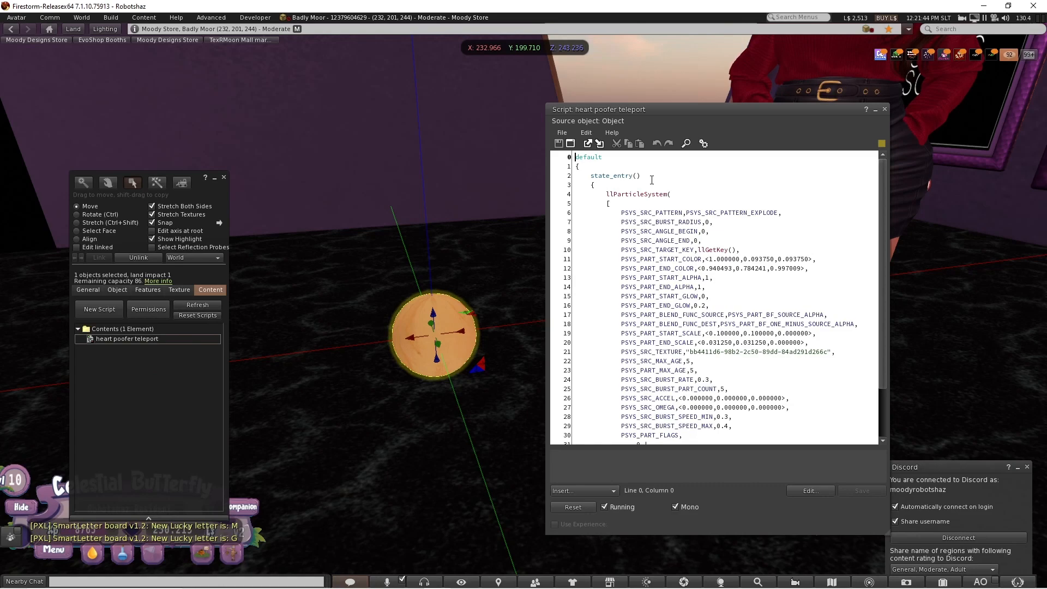
# - Replace the state_entry() event with "changed (integer change){", moving its opening brace onto the same line
pyautogui.press('End')
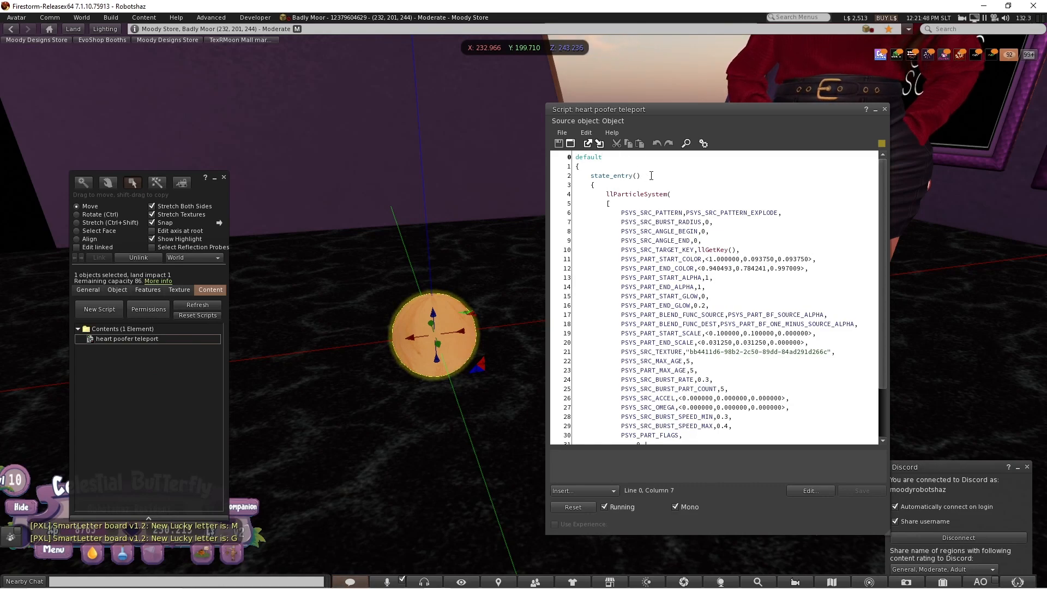
pyautogui.moveTo(650, 176); pyautogui.dragTo(593, 173)
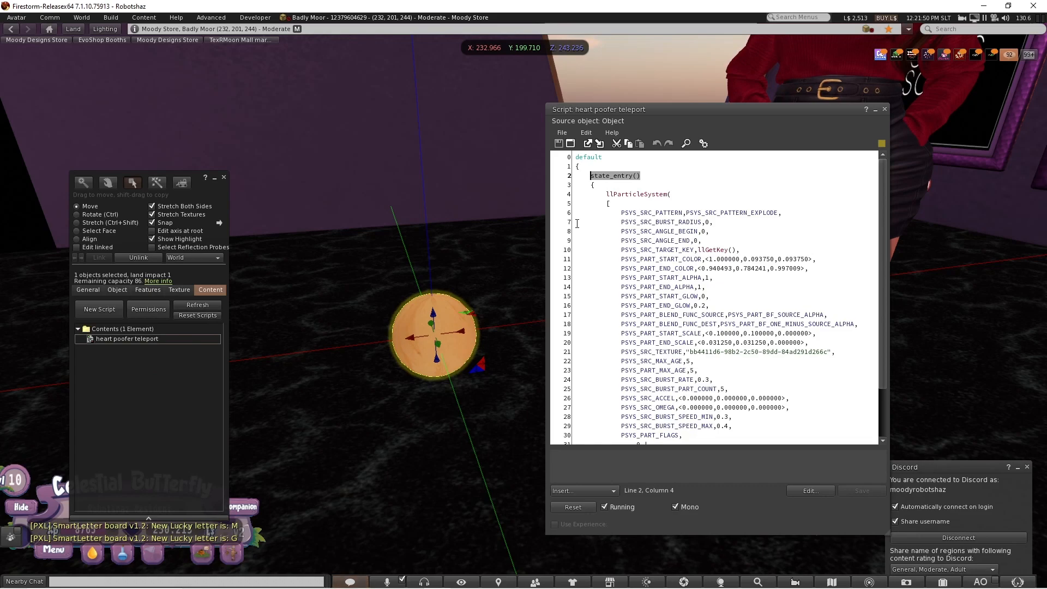
pyautogui.press('Delete')
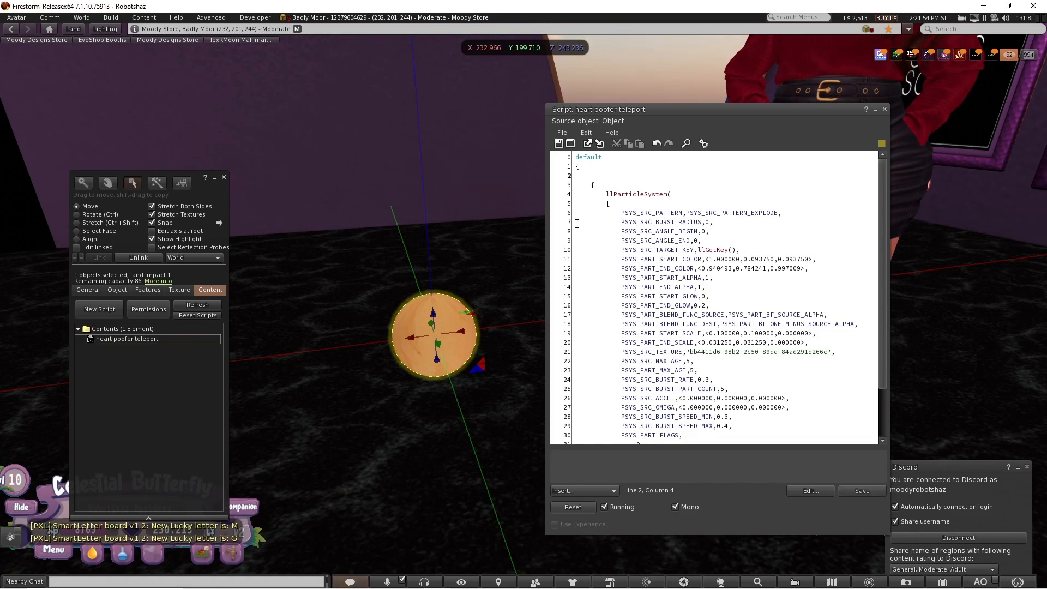
pyautogui.write('harg')
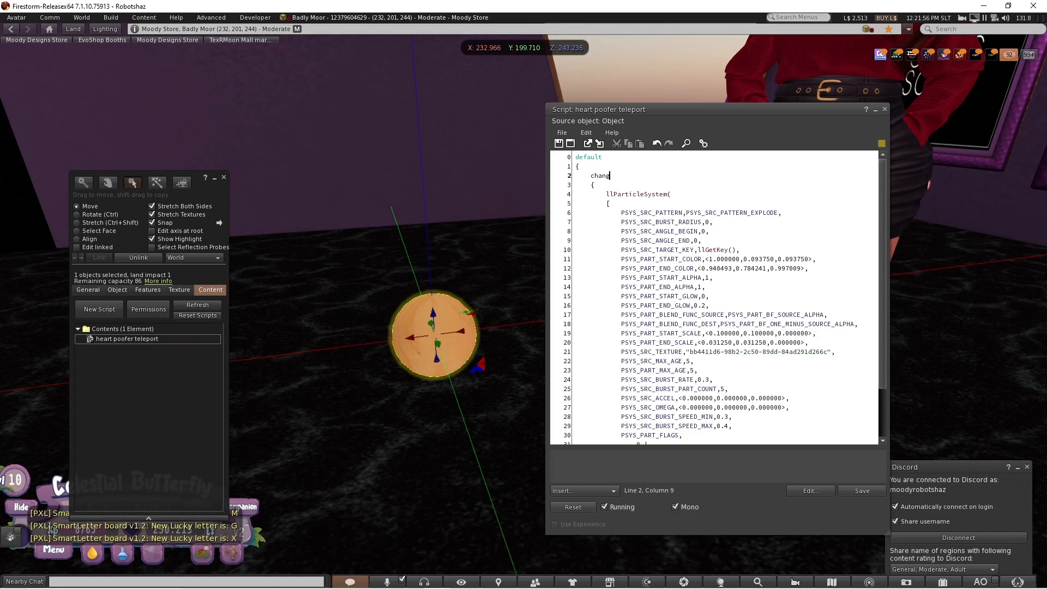
pyautogui.write('ed')
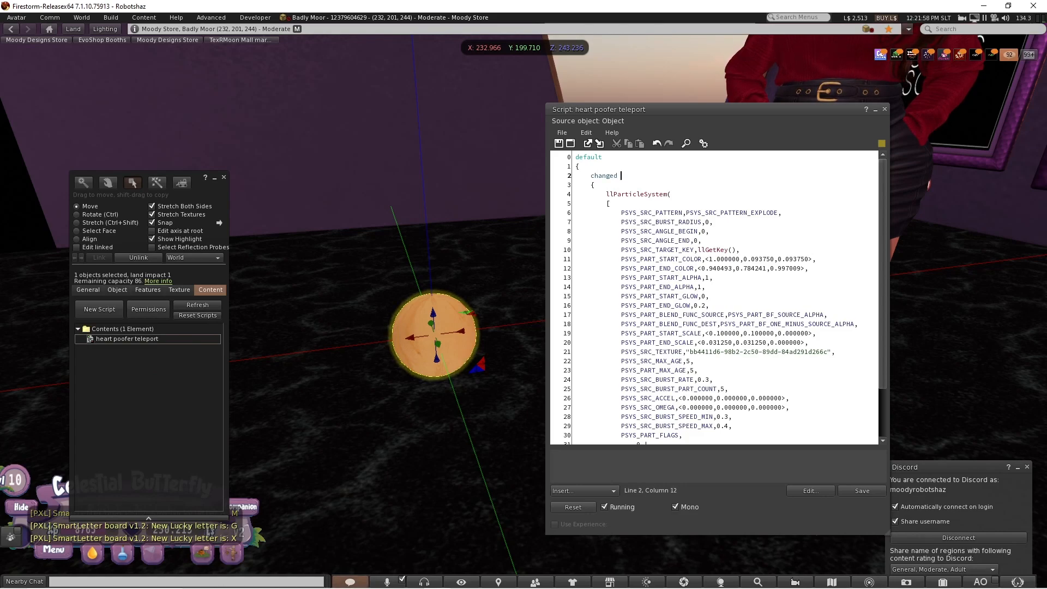
pyautogui.write('(i')
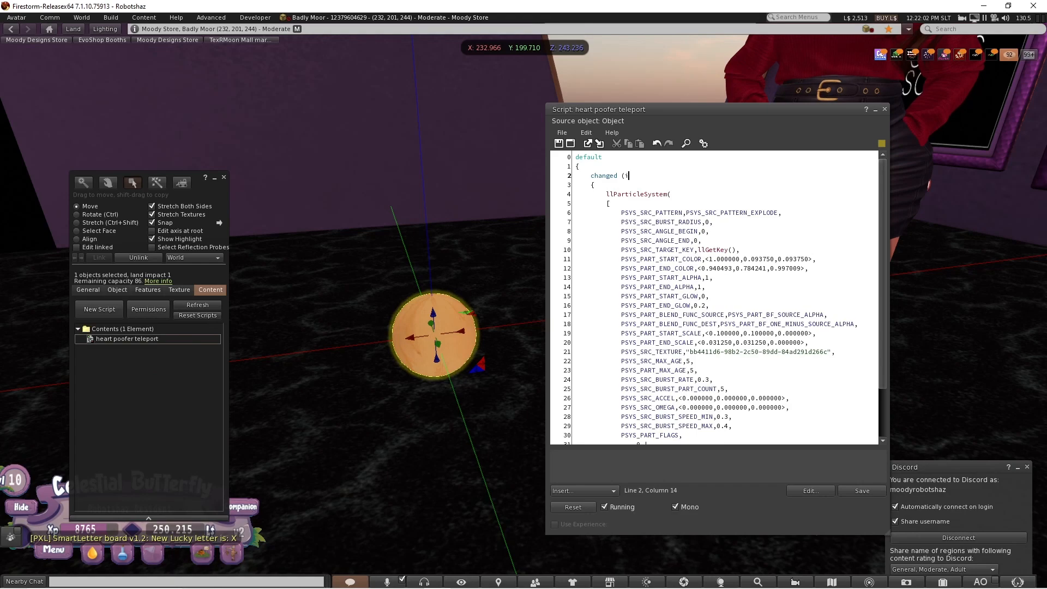
pyautogui.write('n')
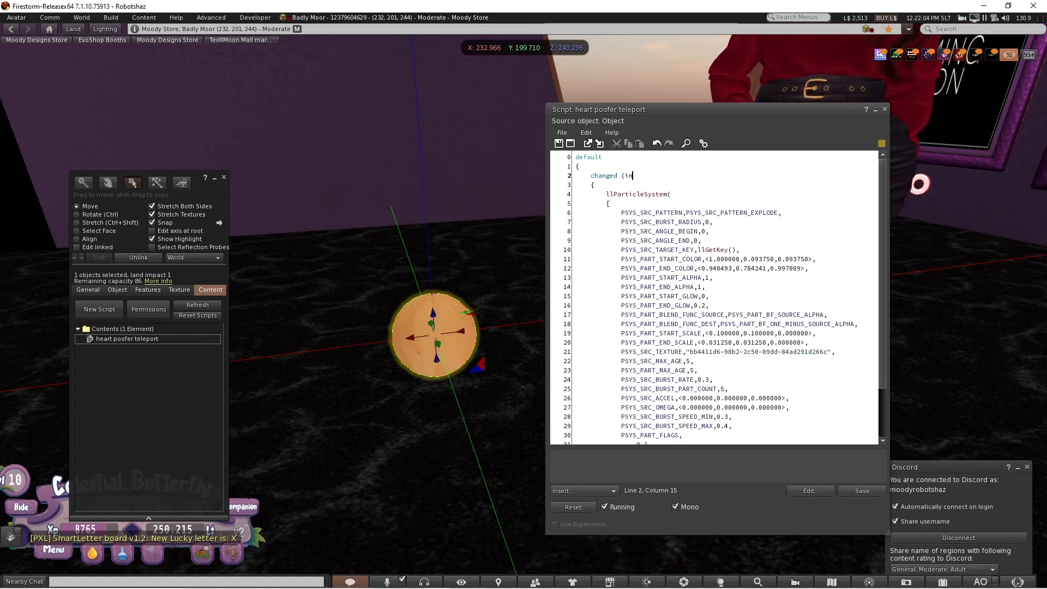
pyautogui.write('teger change')
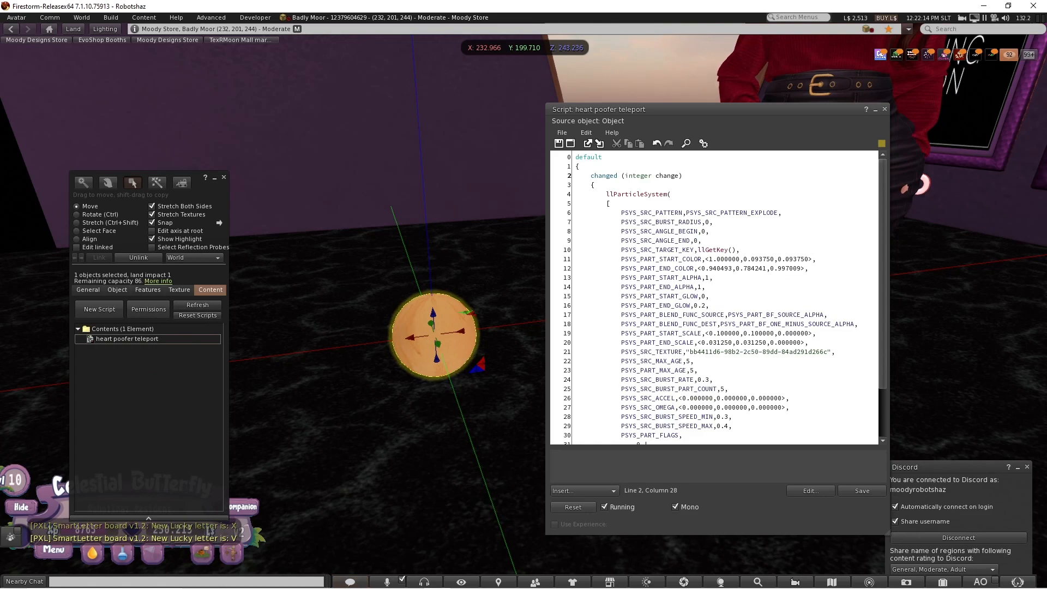
pyautogui.write('{')
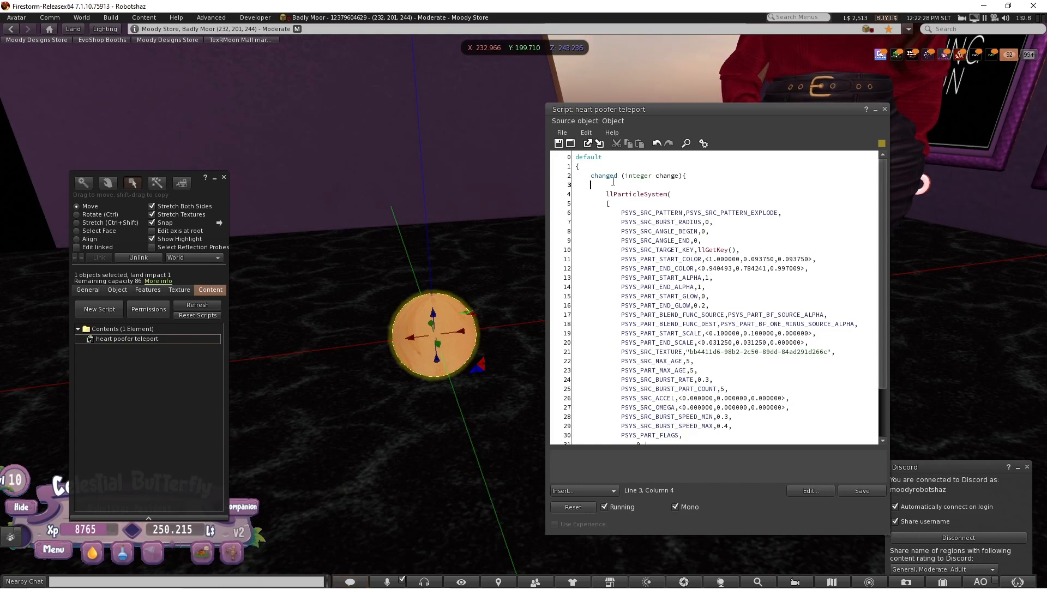
# - Add the condition "if (change & CHANGED_TELEPORT){" above llParticleSystem, inserting the CHANGED_TELEPORT constant from the editor's list of functions and constants
pyautogui.write('if')
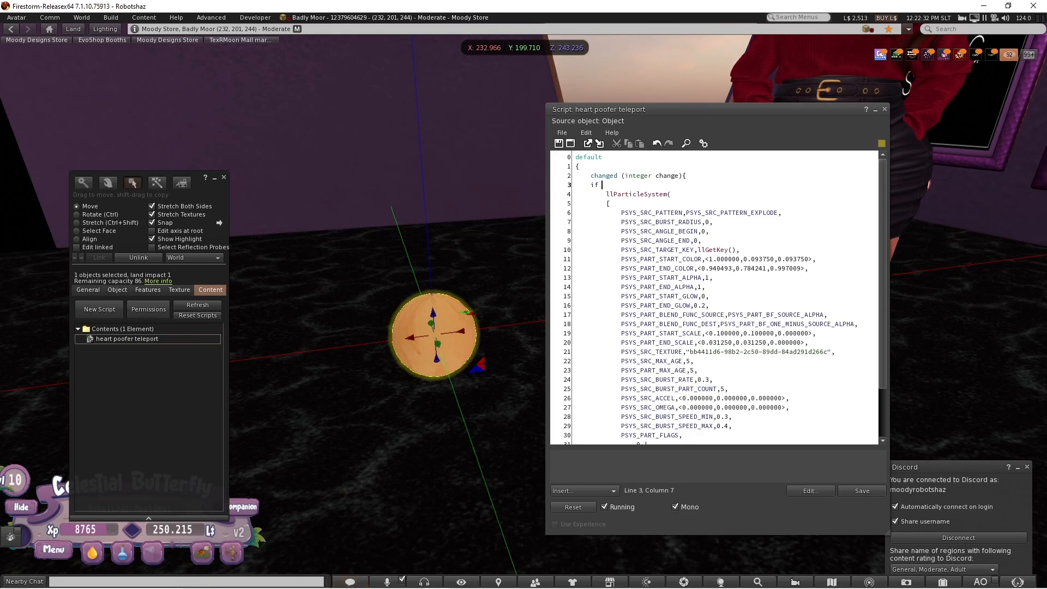
pyautogui.write(' (change ')
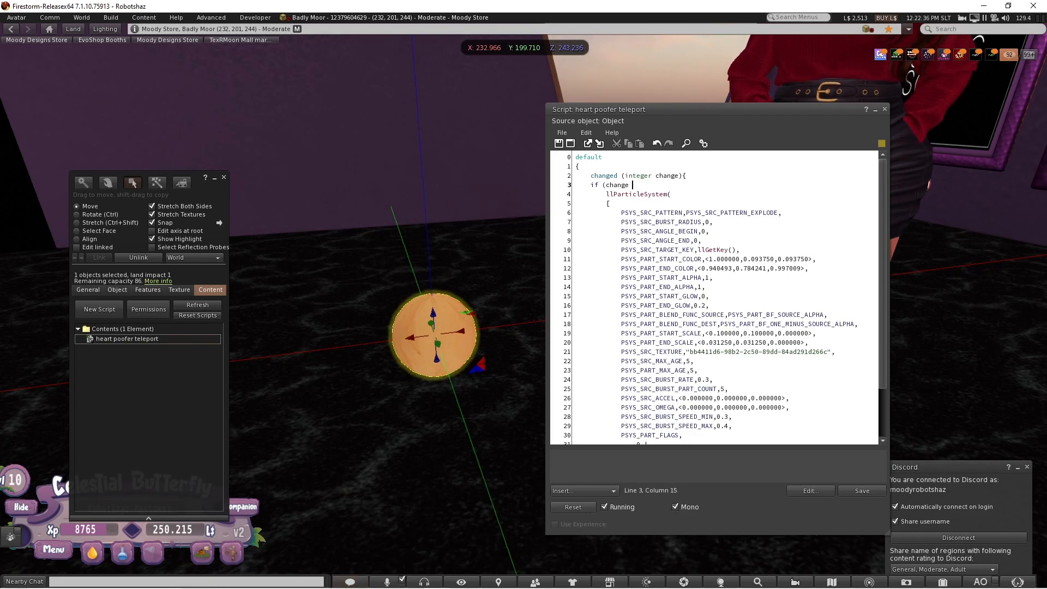
pyautogui.write('&')
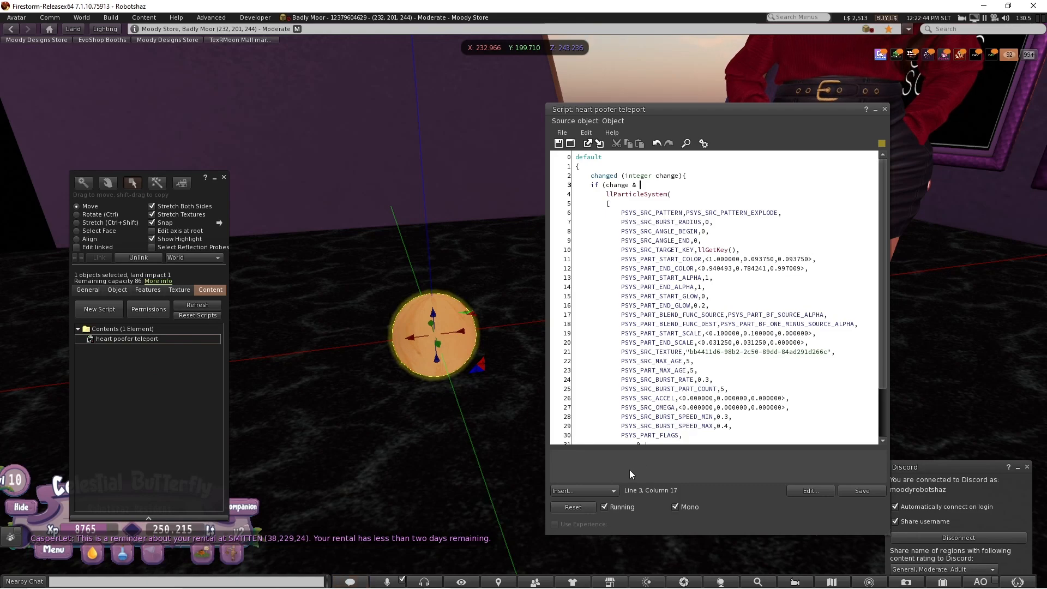
pyautogui.click(603, 492)
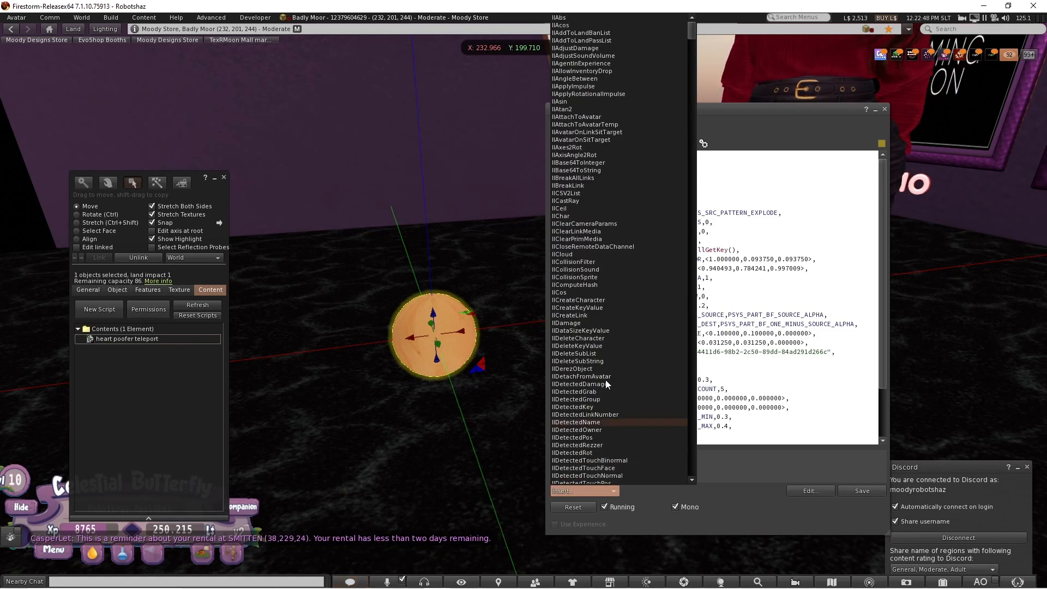
pyautogui.scroll(-8, 613, 296)
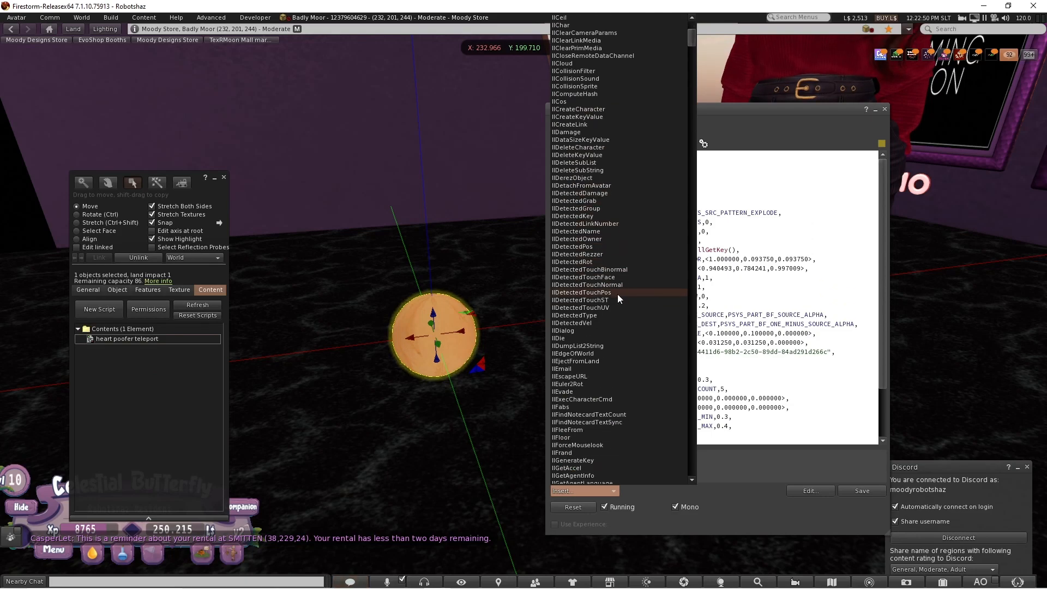
pyautogui.moveTo(692, 39); pyautogui.dragTo(695, 56)
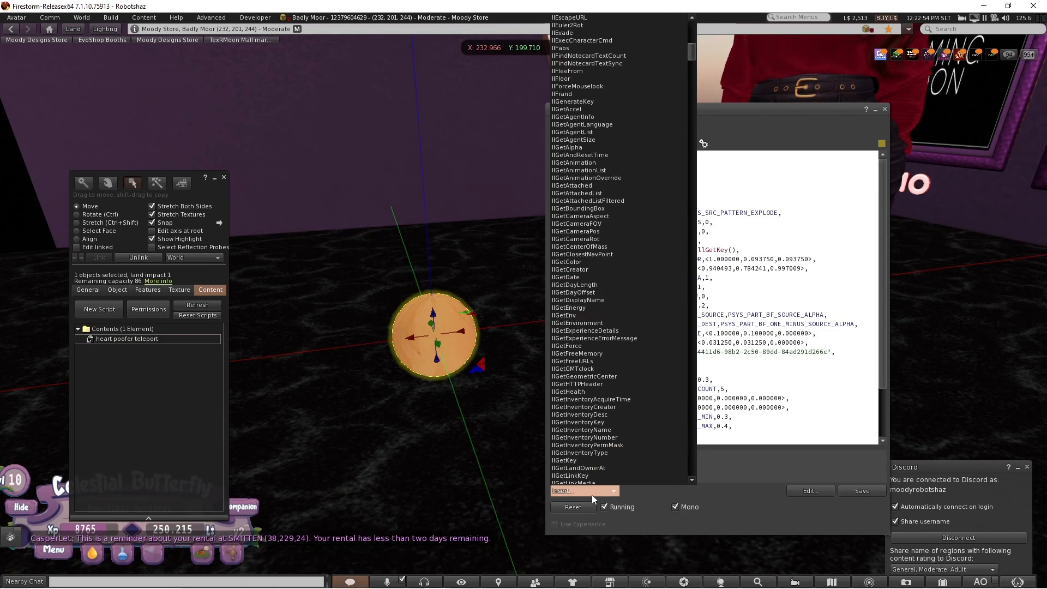
pyautogui.moveTo(691, 57); pyautogui.dragTo(691, 77)
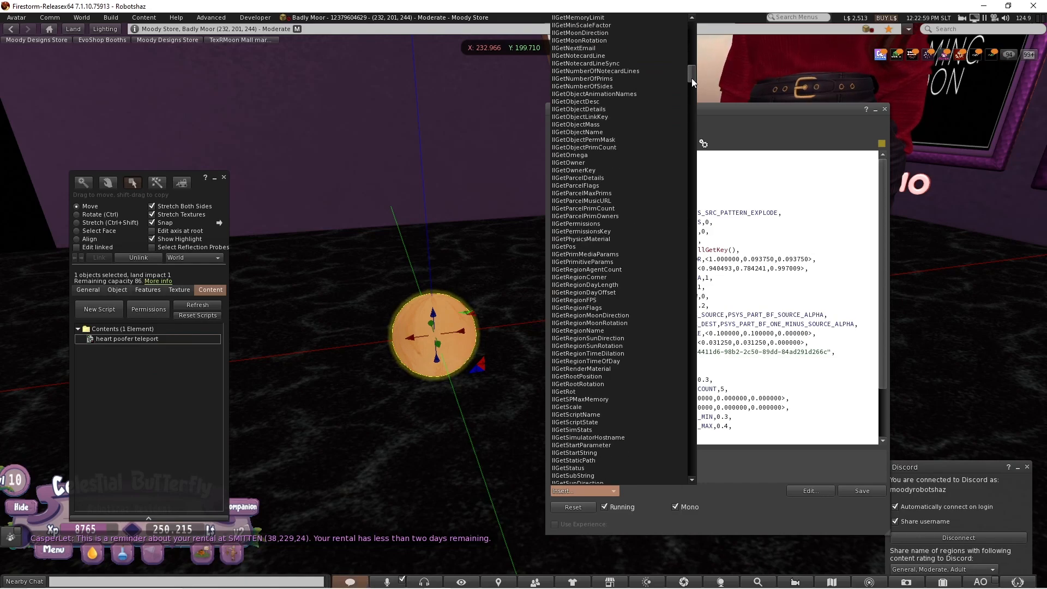
pyautogui.moveTo(691, 78); pyautogui.dragTo(711, 216)
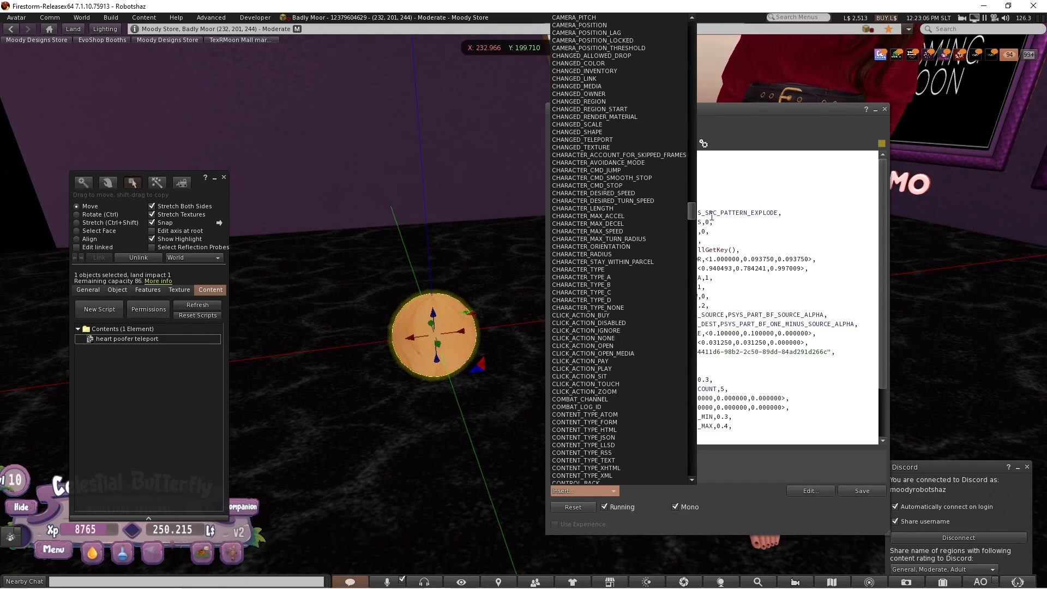
pyautogui.click(583, 140)
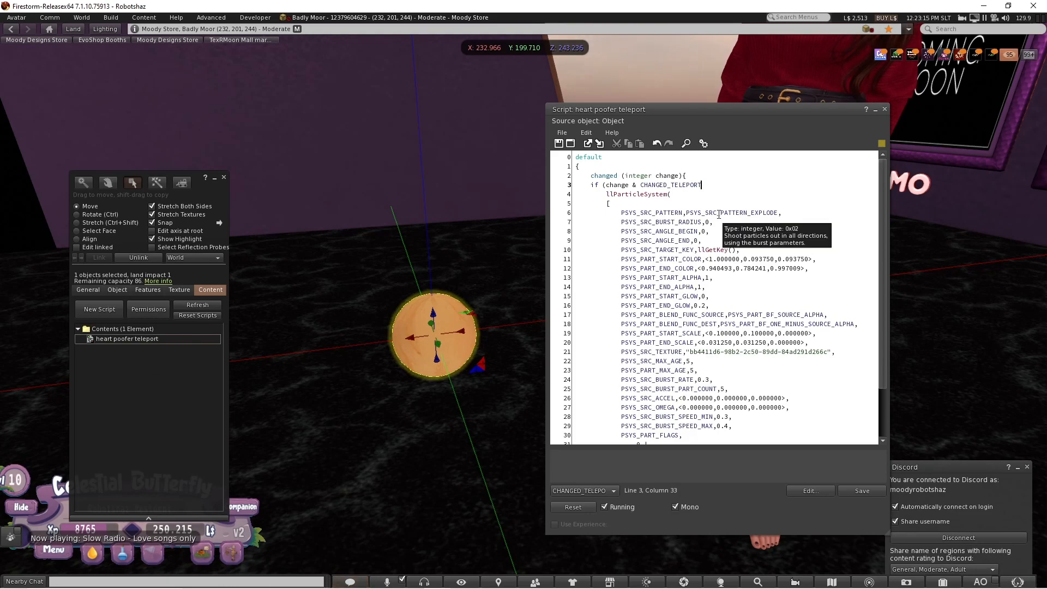
pyautogui.write('){')
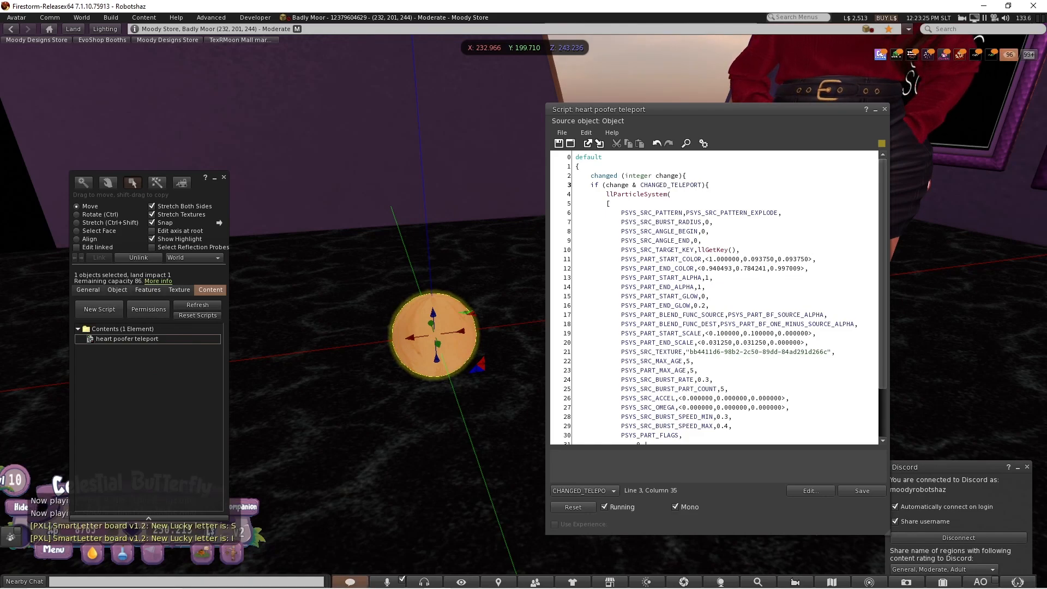
# - Add a closing brace "}" on a new line at the end of the script and save the script
pyautogui.scroll(-1, 726, 234)
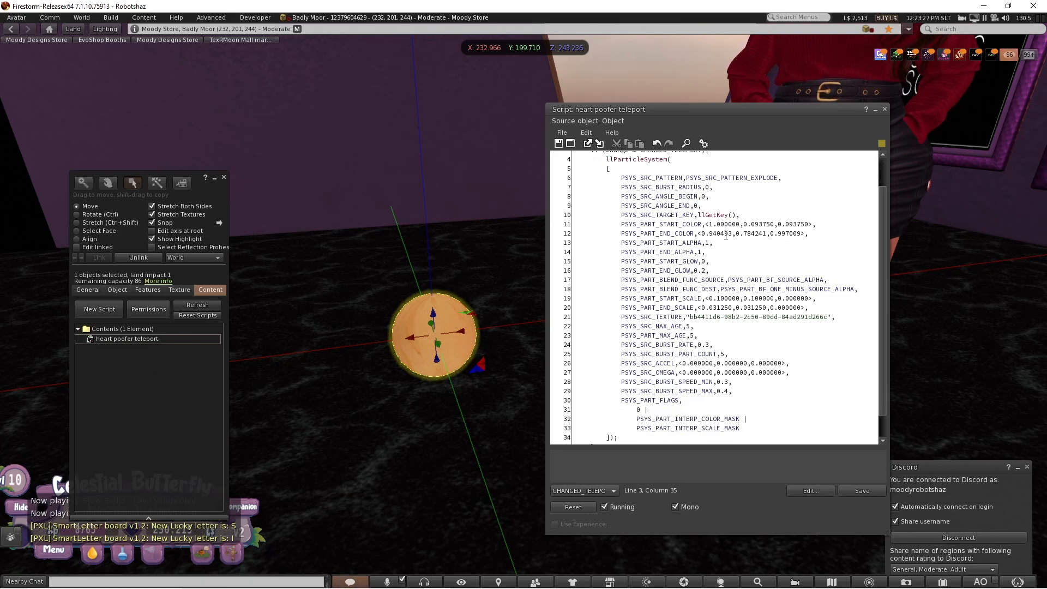
pyautogui.scroll(-1, 725, 235)
pyautogui.click(595, 431)
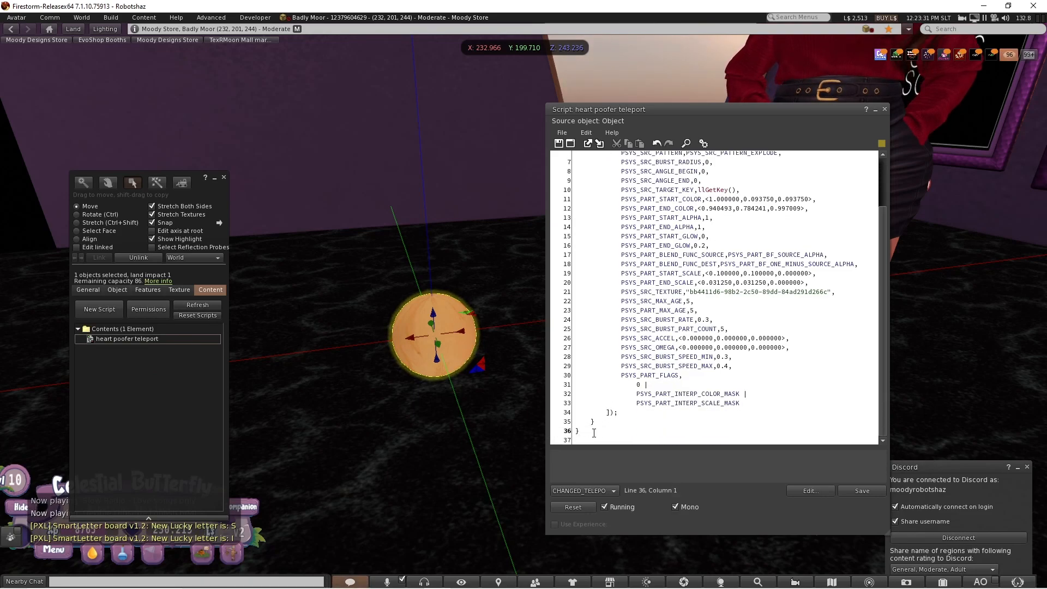
pyautogui.press('Return')
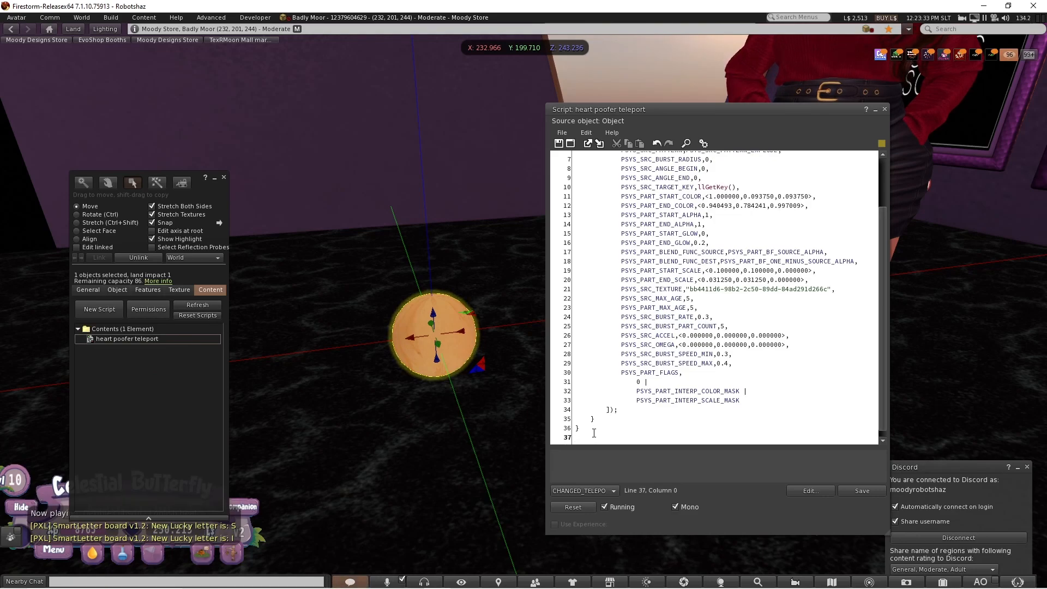
pyautogui.write('}')
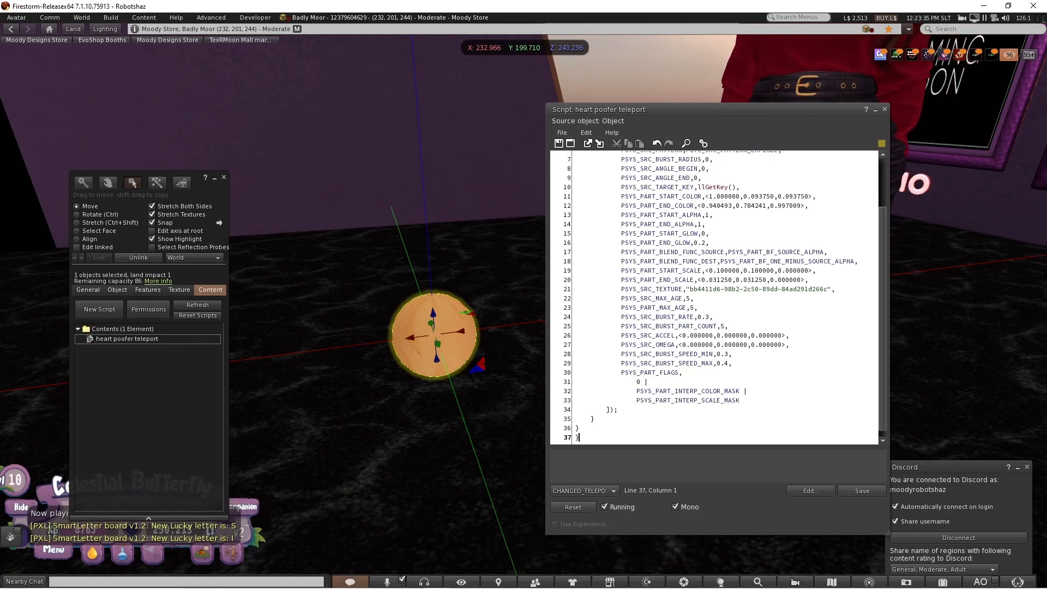
pyautogui.press('Return')
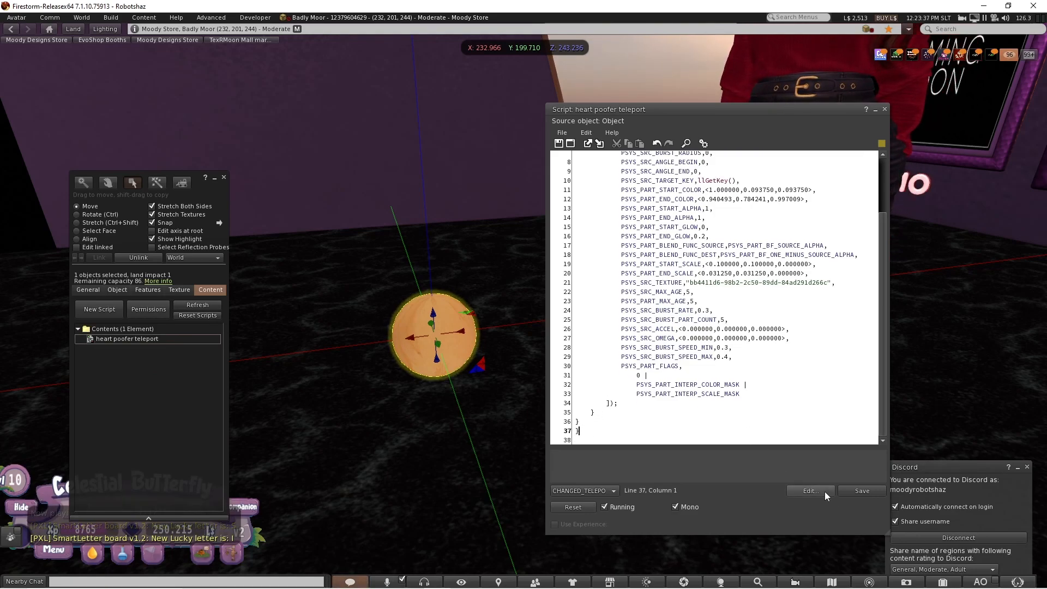
pyautogui.click(866, 491)
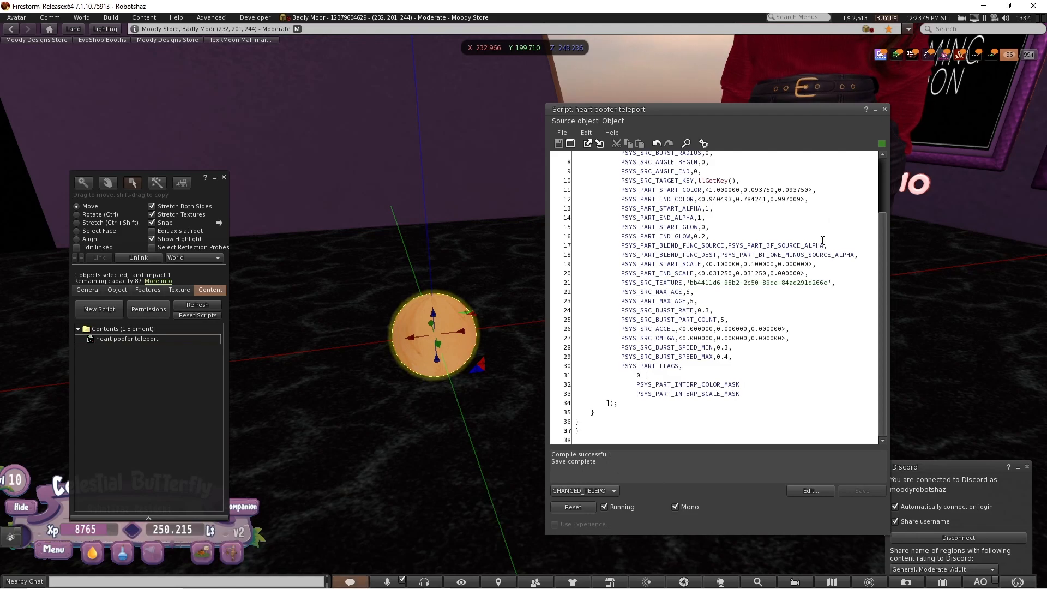
# - Review the changed event, the teleport condition and the closing braces in the saved script, and close the script editor
pyautogui.scroll(3, 757, 224)
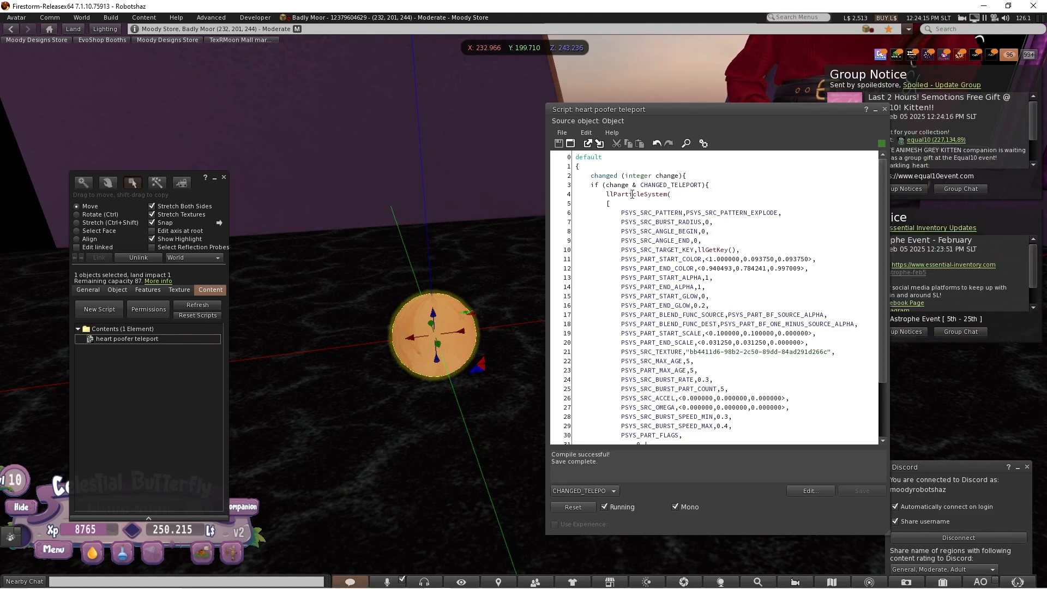
pyautogui.scroll(-3, 632, 194)
pyautogui.scroll(3, 627, 196)
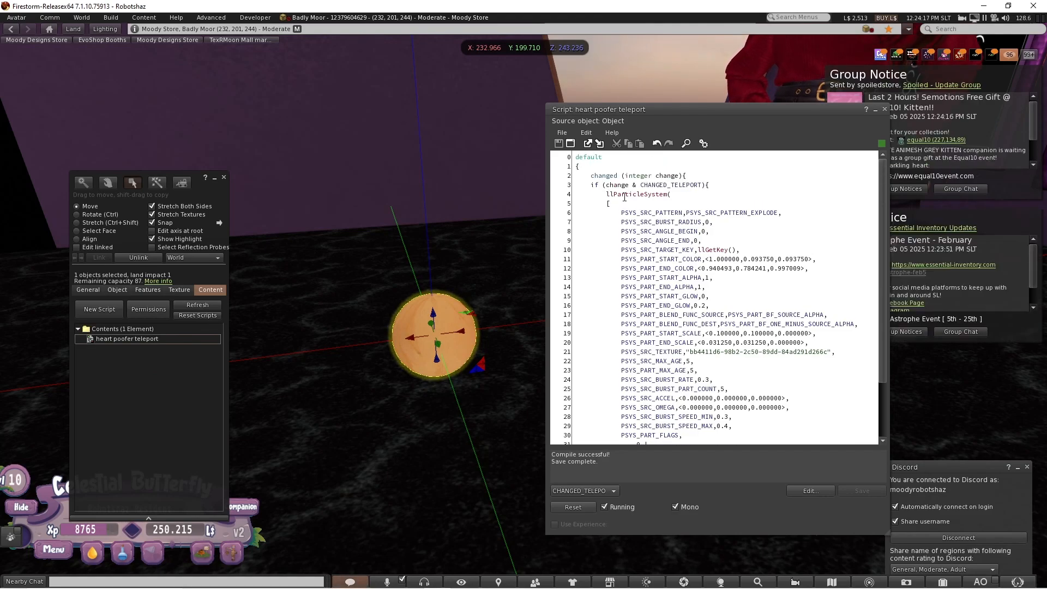
pyautogui.scroll(-3, 643, 216)
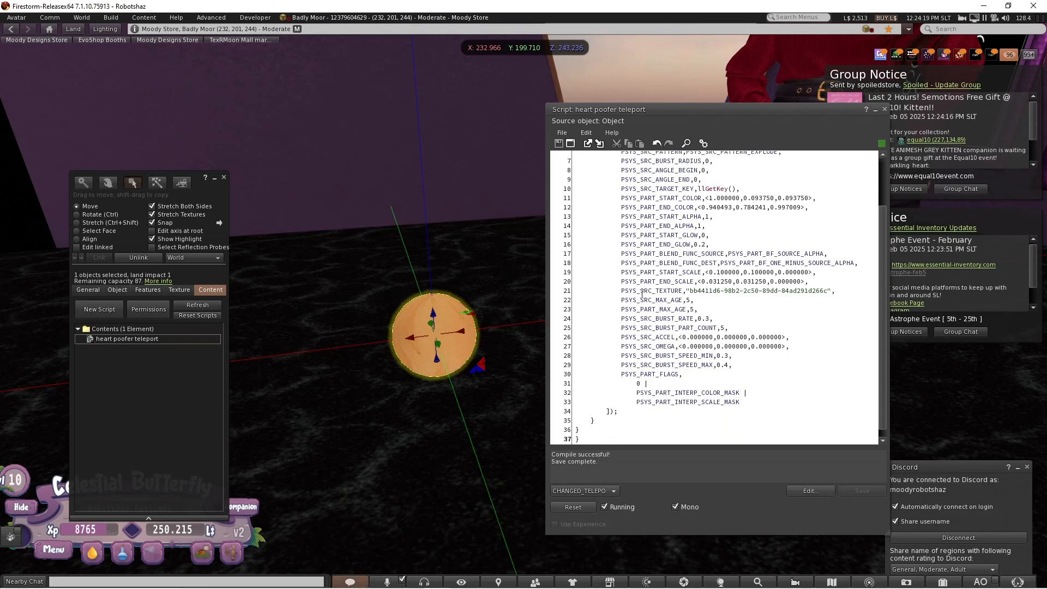
pyautogui.click(584, 430)
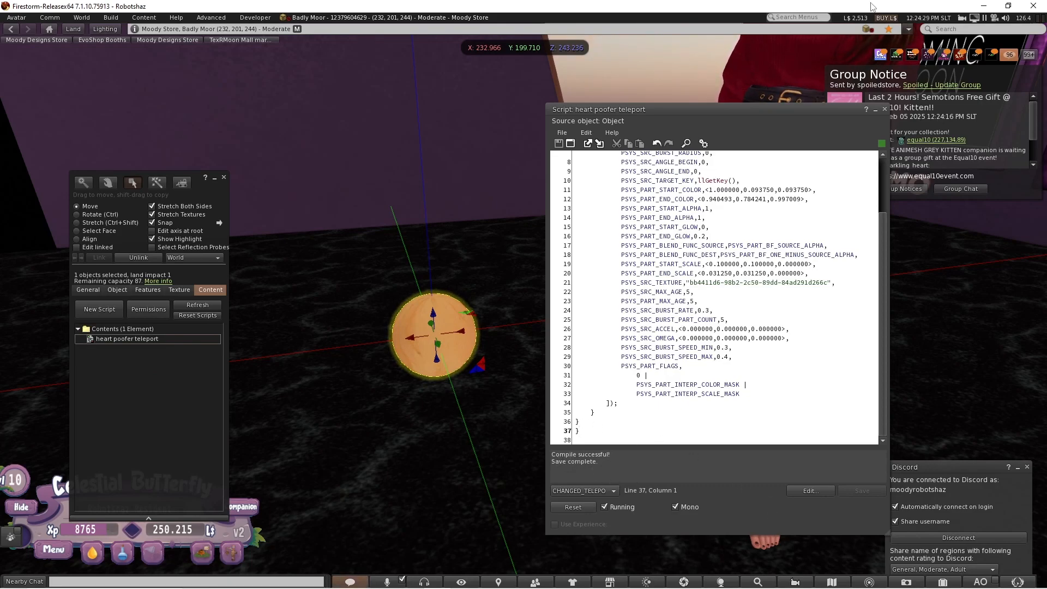
pyautogui.click(884, 109)
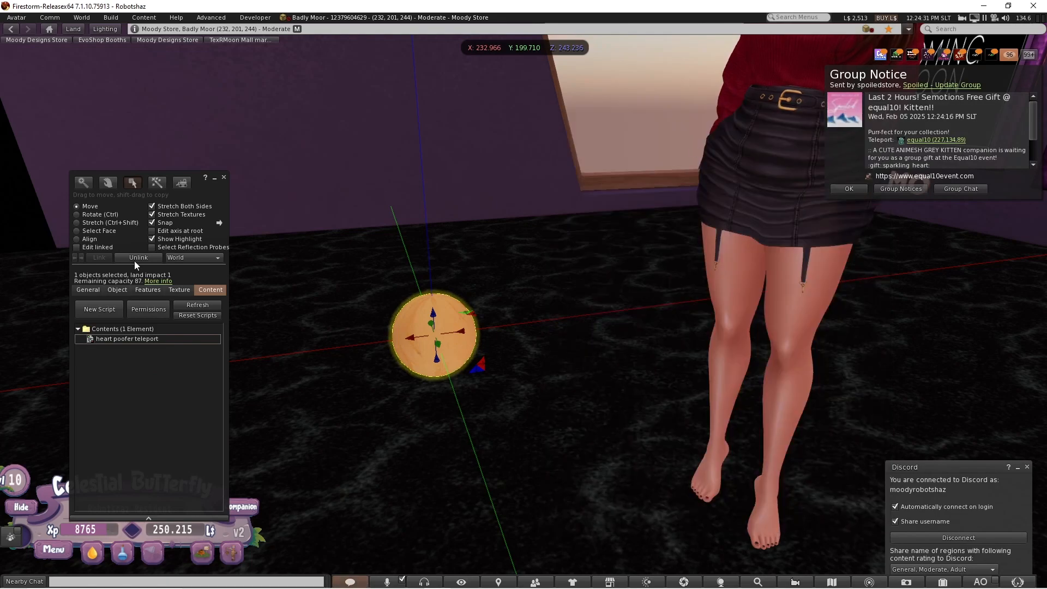
# - Name the object "heart teleport particles" and set its next-owner permissions to allow copying but not transferring
pyautogui.click(89, 287)
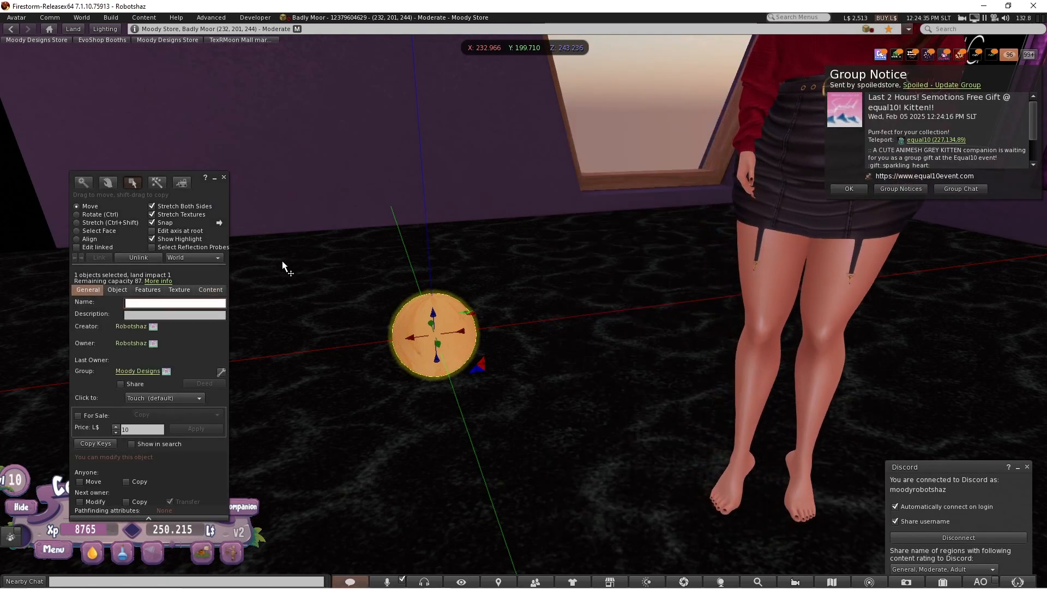
pyautogui.write('teleport')
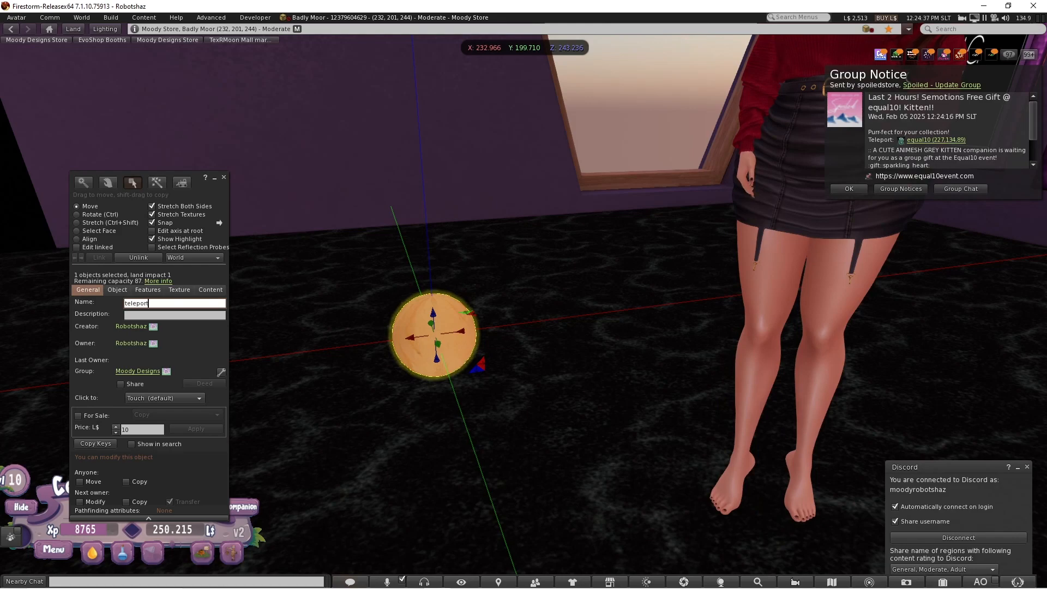
pyautogui.press('BackSpace')
pyautogui.press('BackSpace')
pyautogui.press('BackSpace')
pyautogui.press('BackSpace')
pyautogui.press('BackSpace')
pyautogui.press('BackSpace')
pyautogui.press('BackSpace')
pyautogui.write('heart')
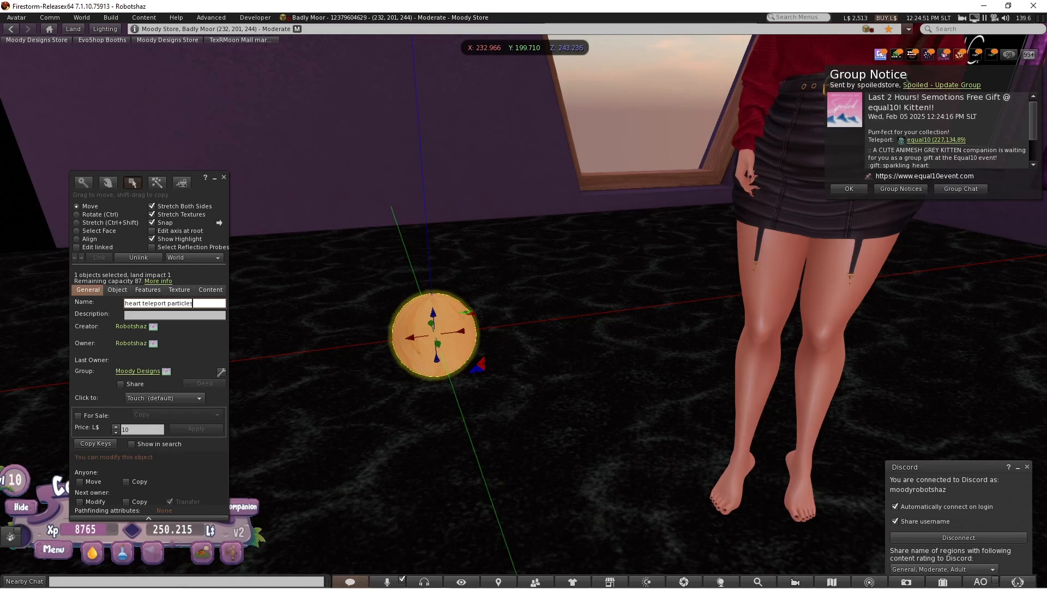
pyautogui.click(128, 500)
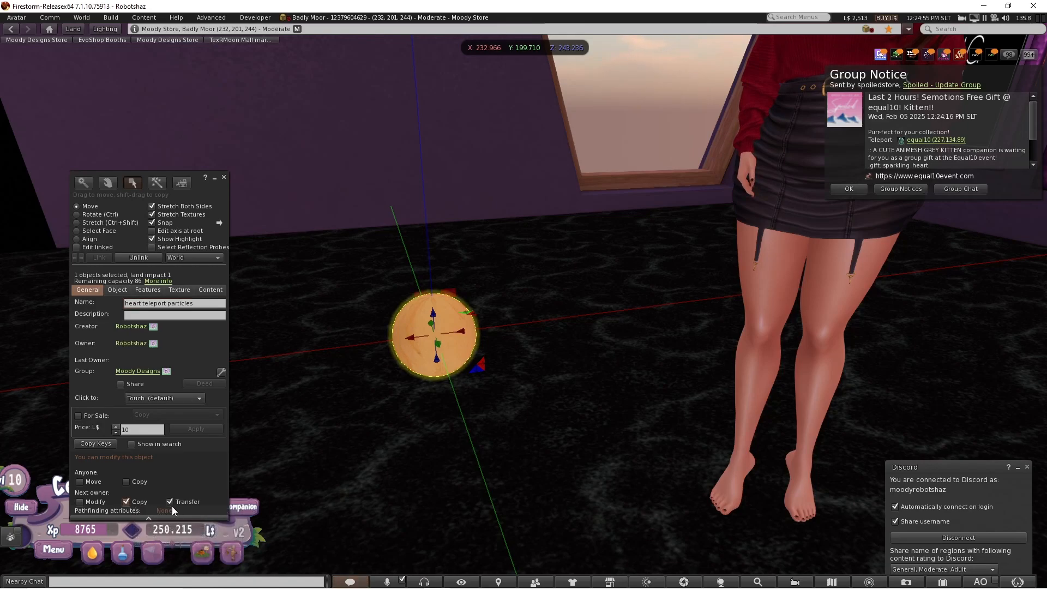
pyautogui.click(171, 503)
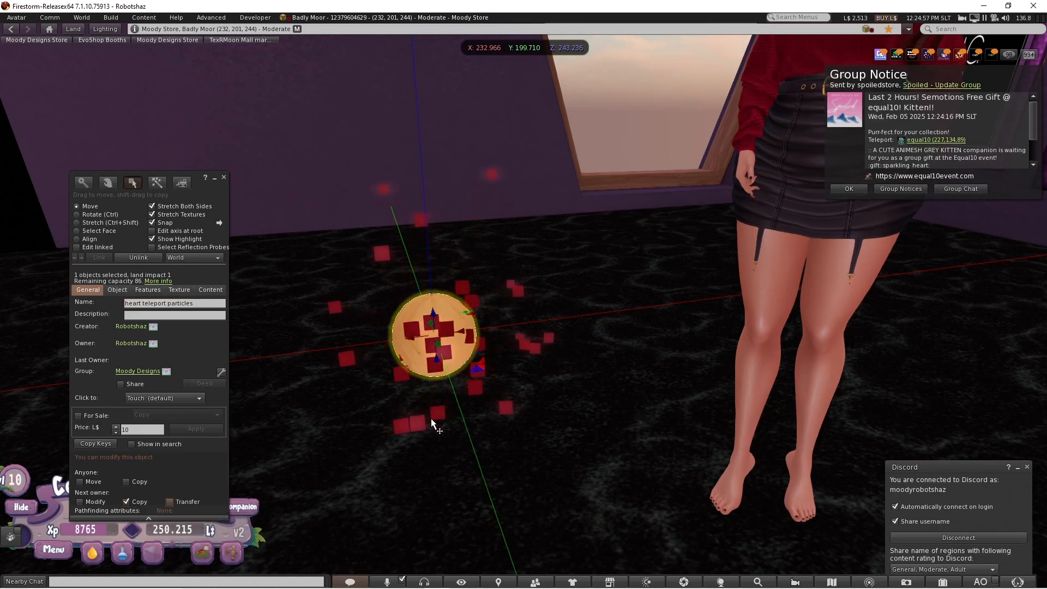
# - Finish editing the sphere and take it from the store floor into the inventory
pyautogui.keyDown('alt'); pyautogui.moveTo(435, 338); pyautogui.dragTo(523, 306); pyautogui.keyUp('alt')
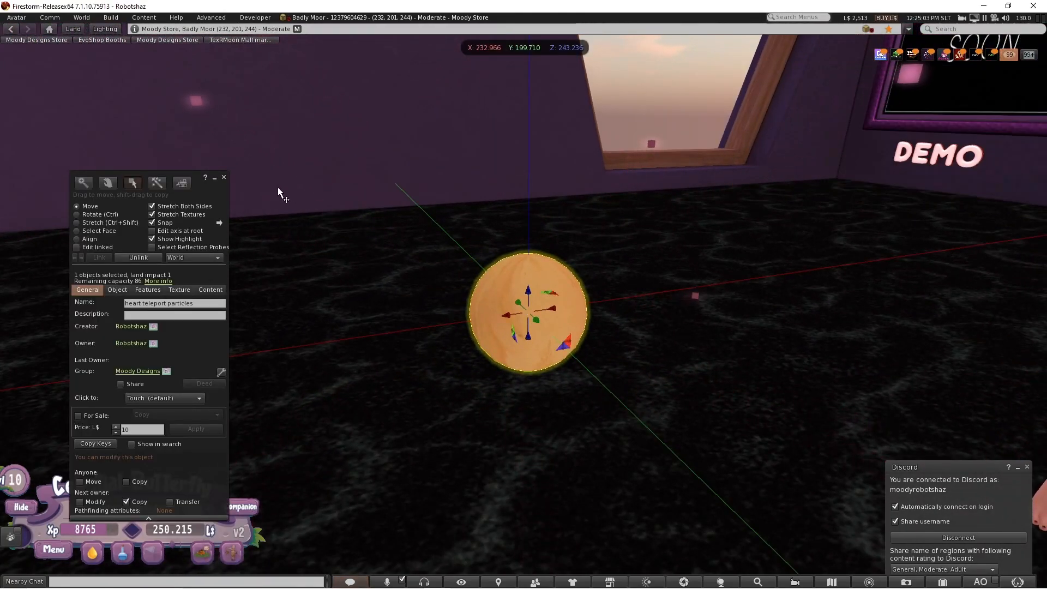
pyautogui.click(224, 177)
pyautogui.click(540, 315)
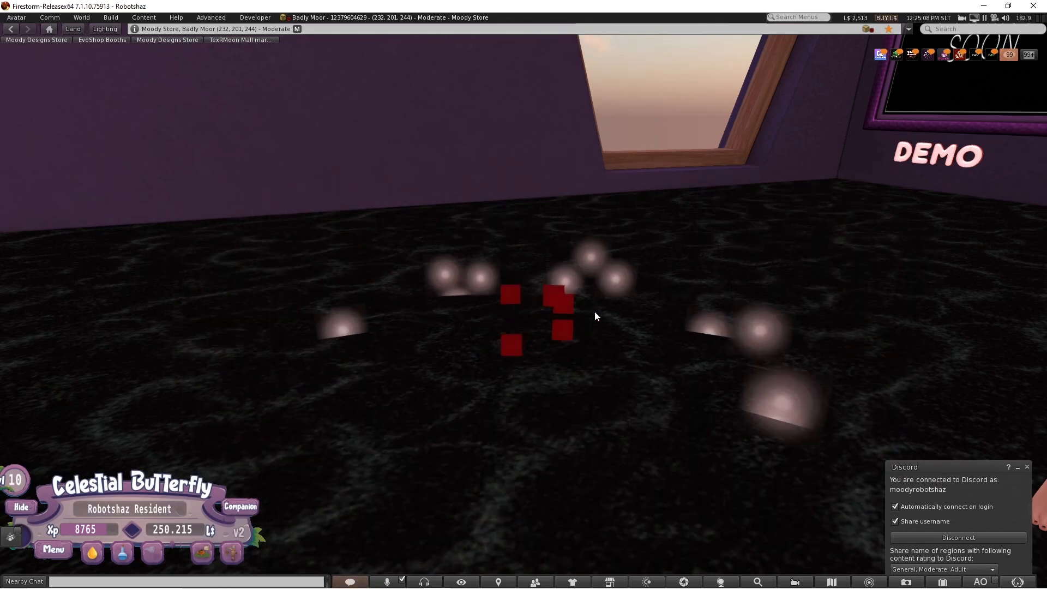
# - Find "heart teleport particles" among the recent inventory objects and attach it to the avatar's Stomach
pyautogui.click(953, 586)
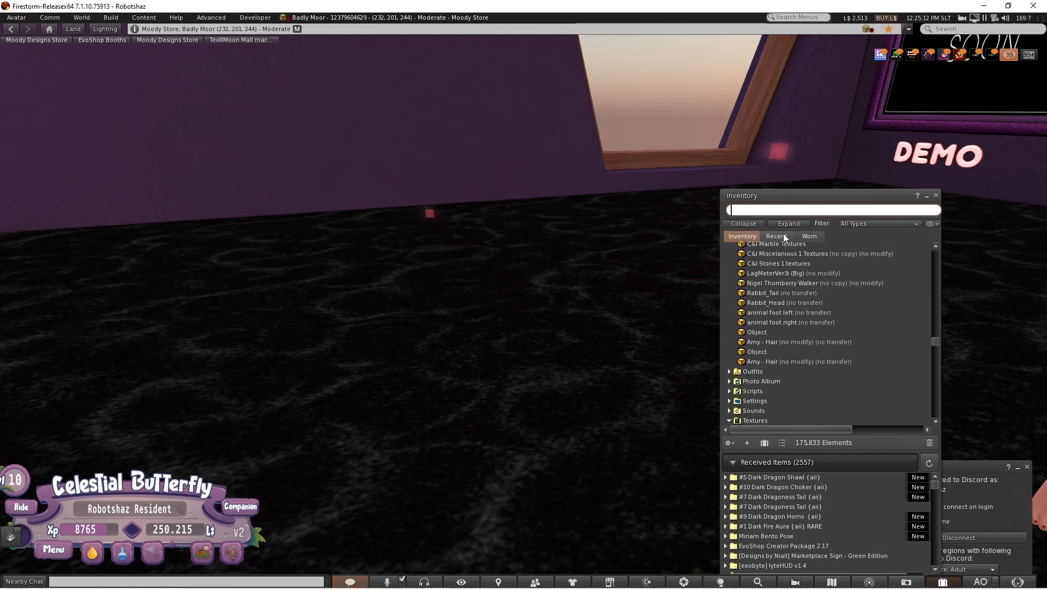
pyautogui.click(784, 235)
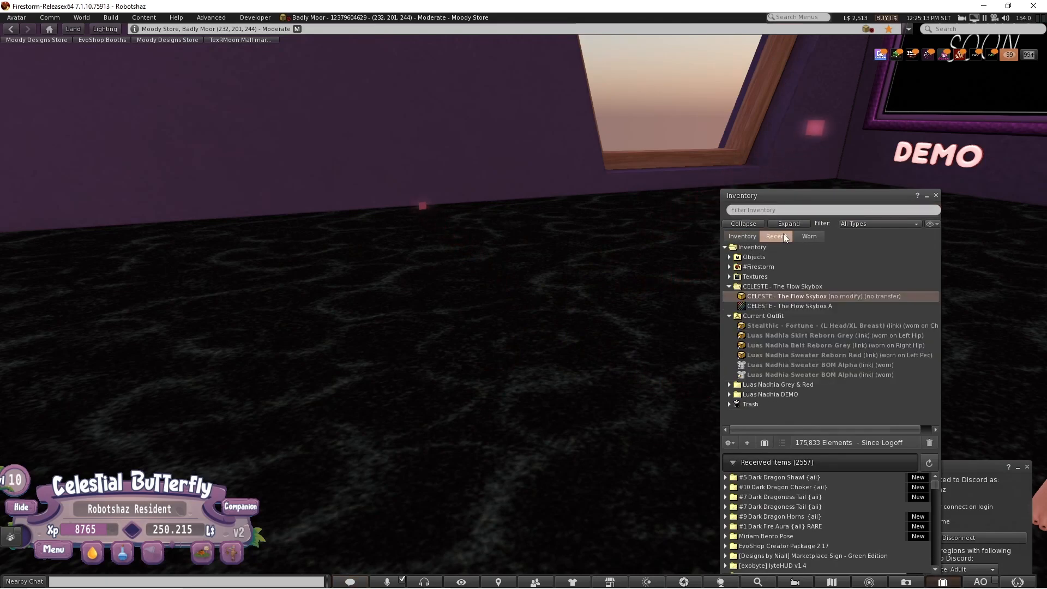
pyautogui.click(730, 257)
pyautogui.click(766, 267)
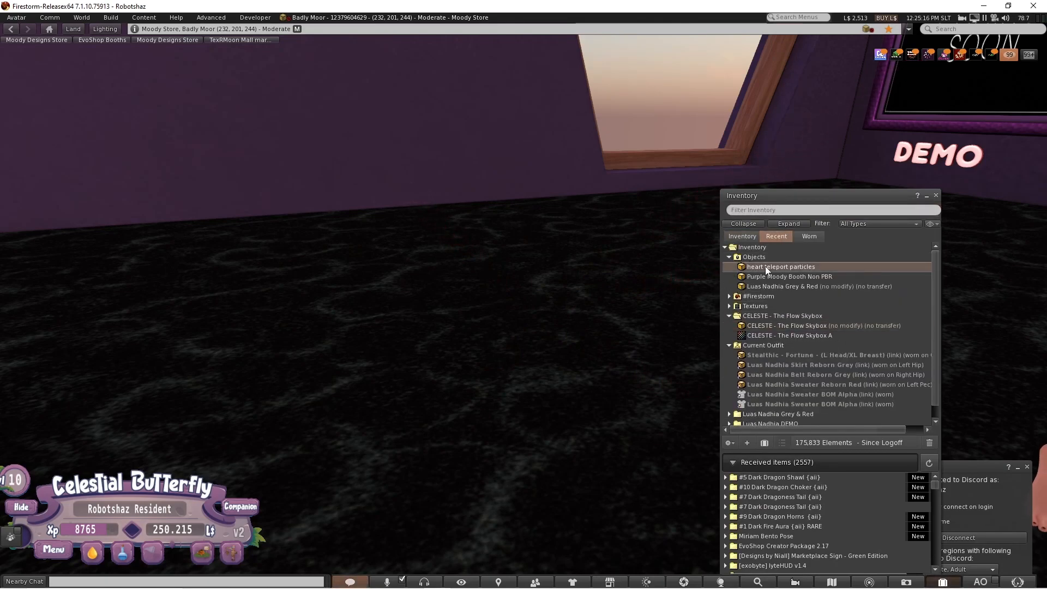
pyautogui.rightClick(766, 268)
pyautogui.moveTo(813, 454)
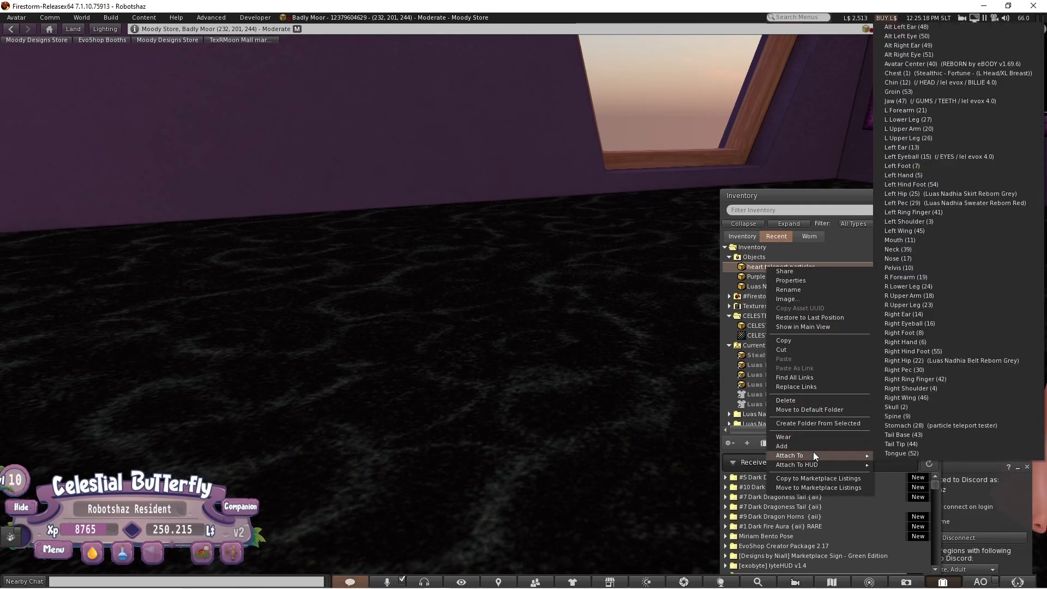
pyautogui.click(923, 425)
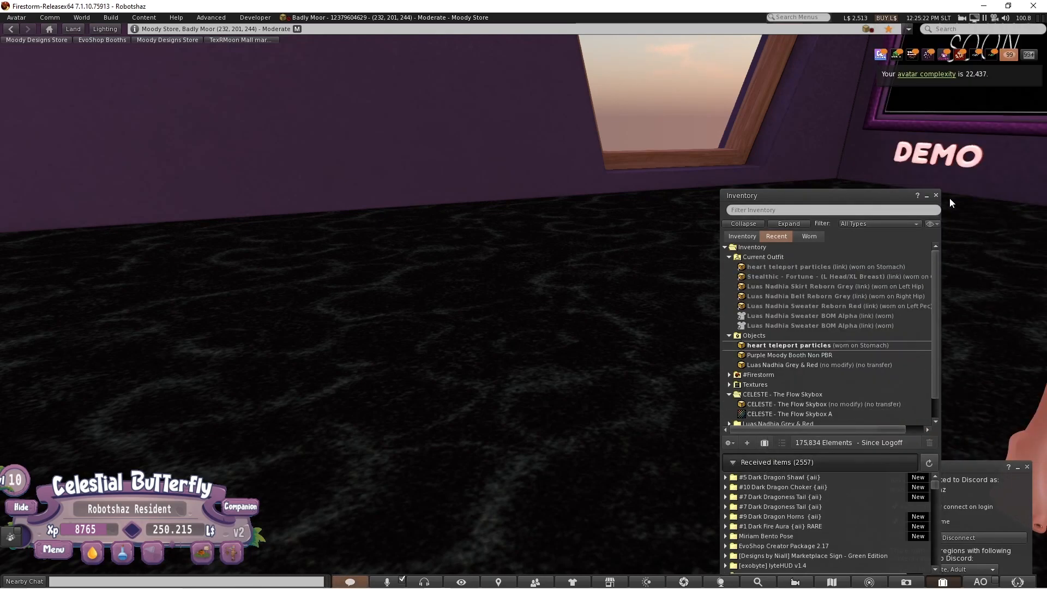
# - Edit the worn "heart teleport particles" sphere and shrink it uniformly until it fits inside the avatar's waist
pyautogui.press('Escape')
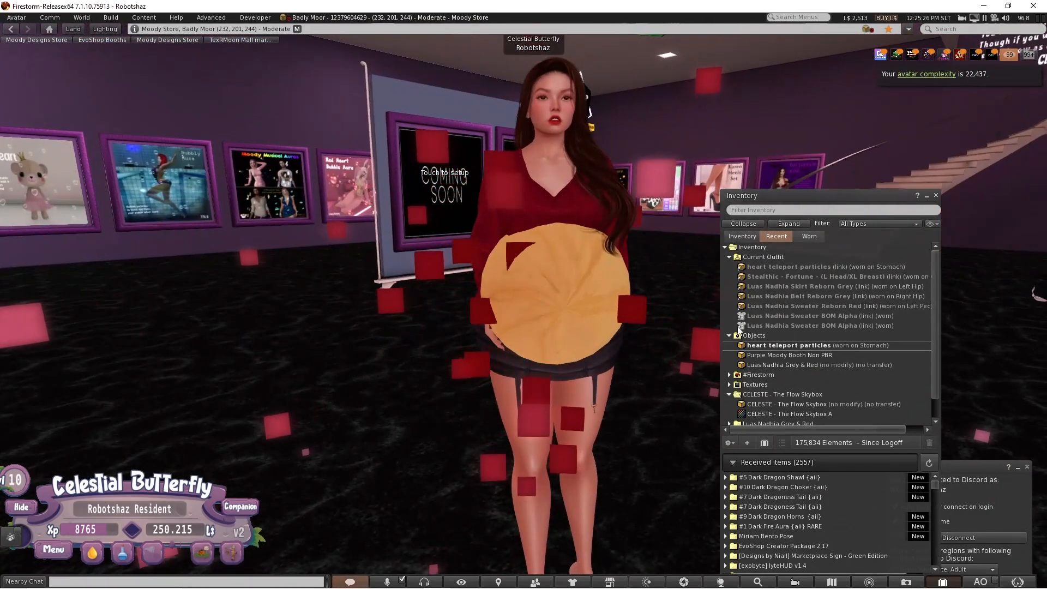
pyautogui.rightClick(796, 345)
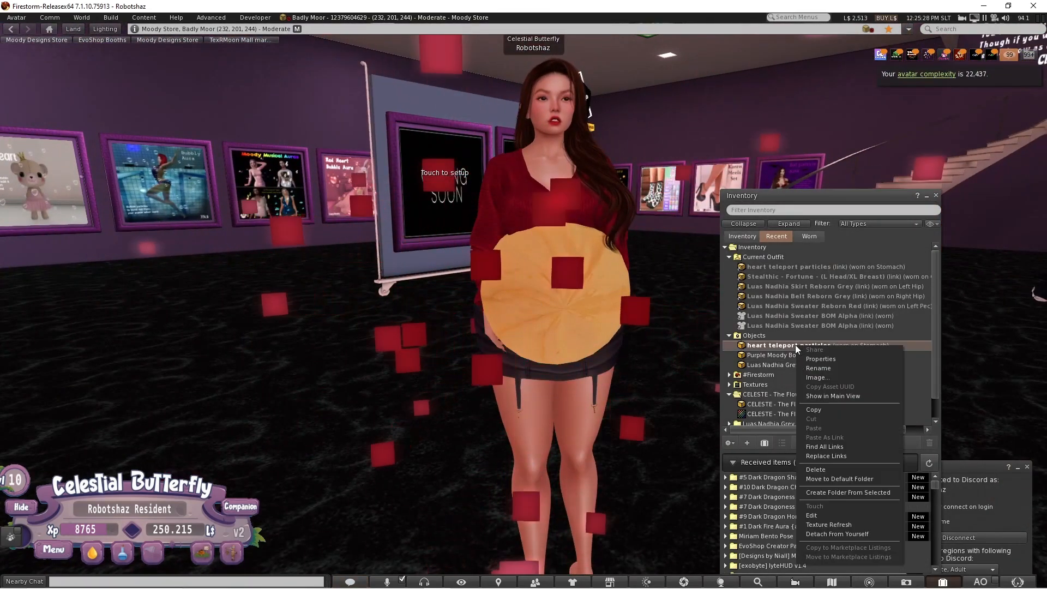
pyautogui.click(828, 515)
pyautogui.hotkey('ctrl', 'shift')
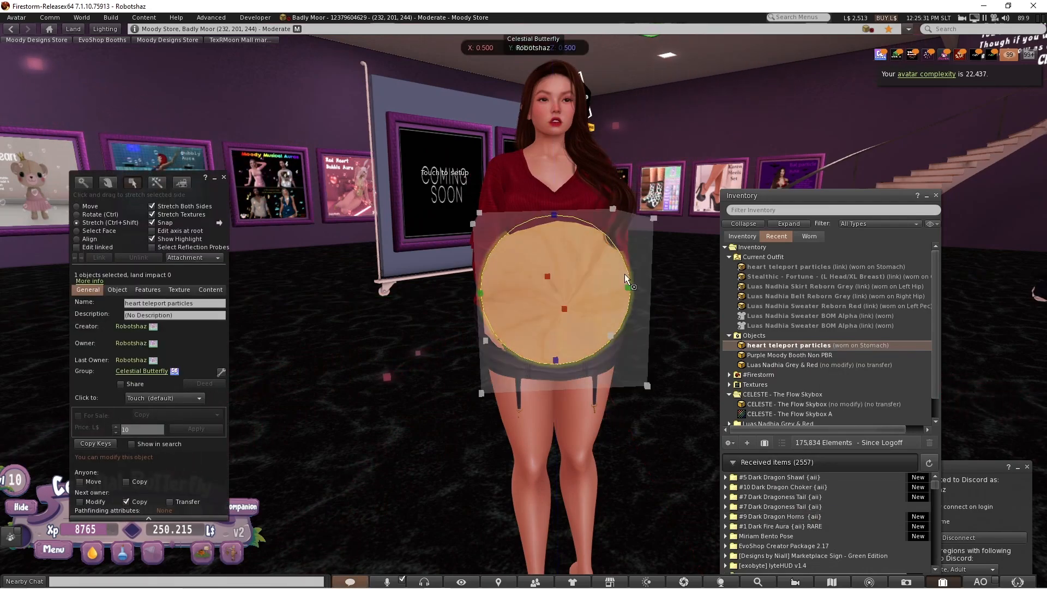
pyautogui.press('ctrl')
pyautogui.hotkey('ctrl', 'shift')
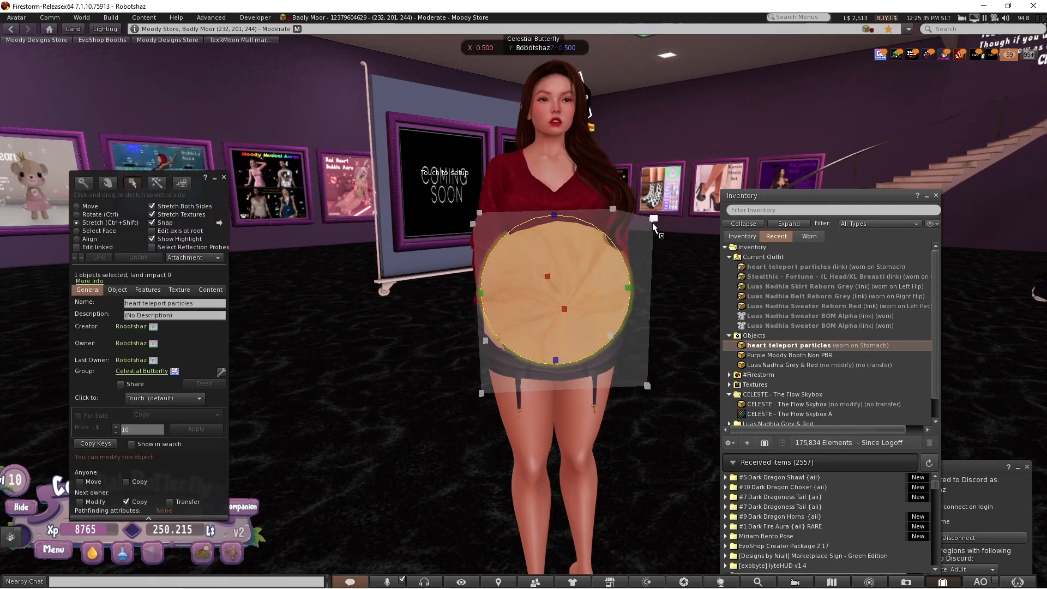
pyautogui.moveTo(653, 225); pyautogui.dragTo(559, 294)
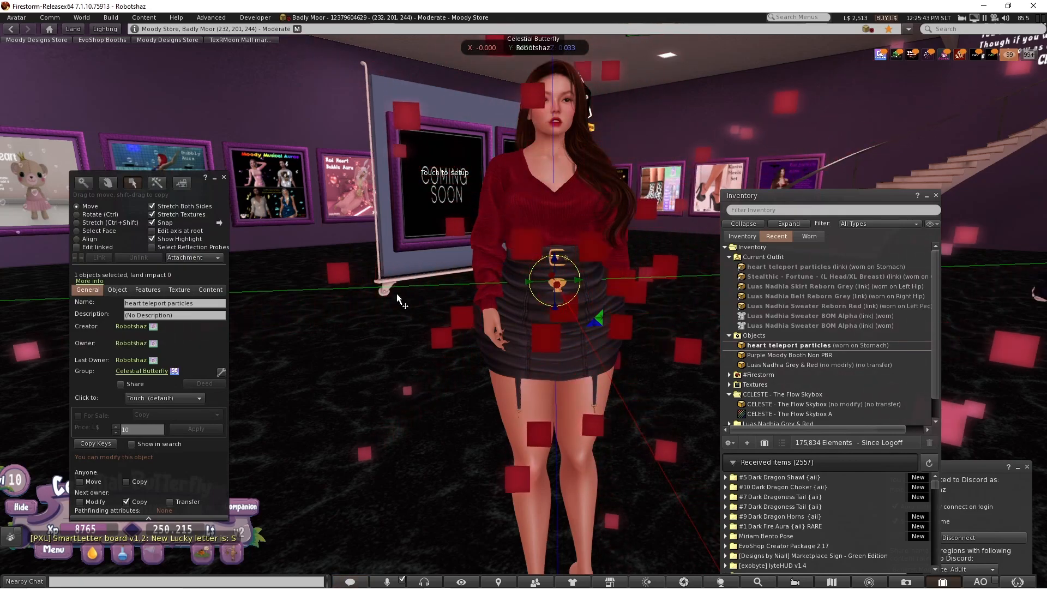
# - Apply the Transparent texture as the worn sphere's Blinn-Phong diffuse, and close the editing and inventory windows
pyautogui.click(168, 290)
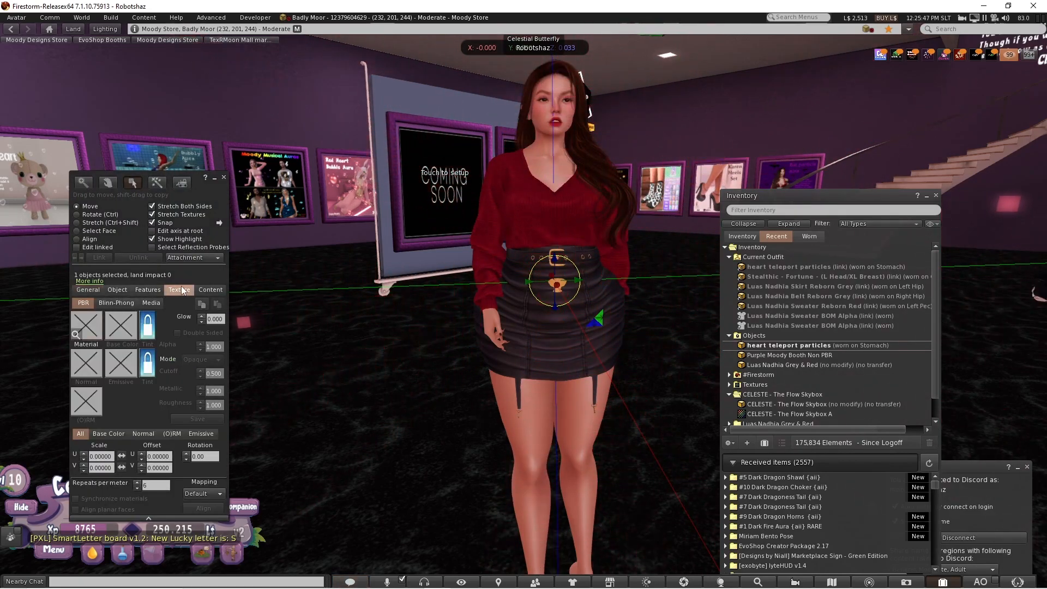
pyautogui.click(116, 303)
pyautogui.click(93, 324)
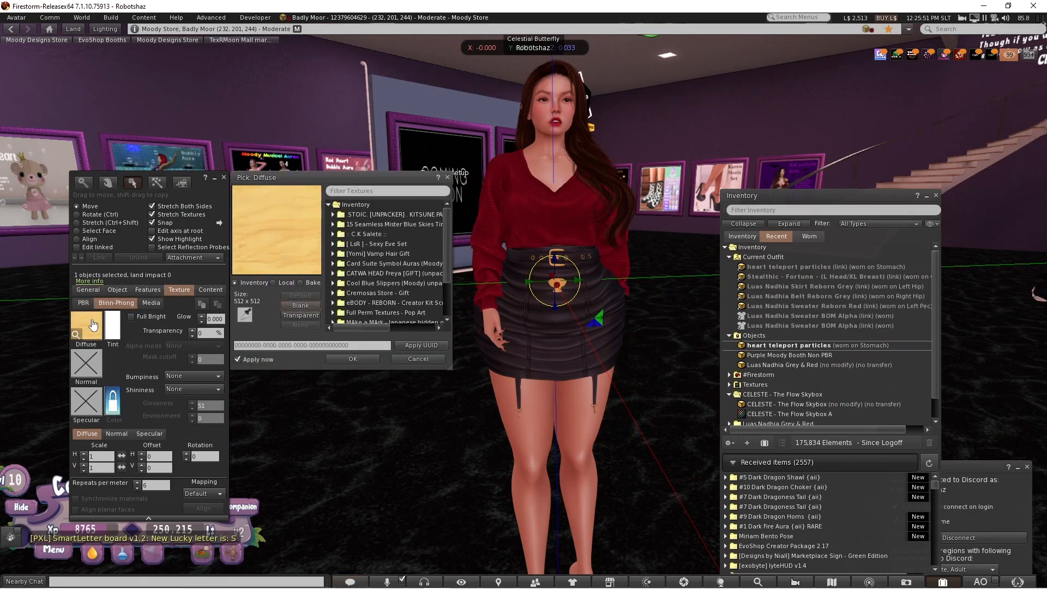
pyautogui.click(301, 316)
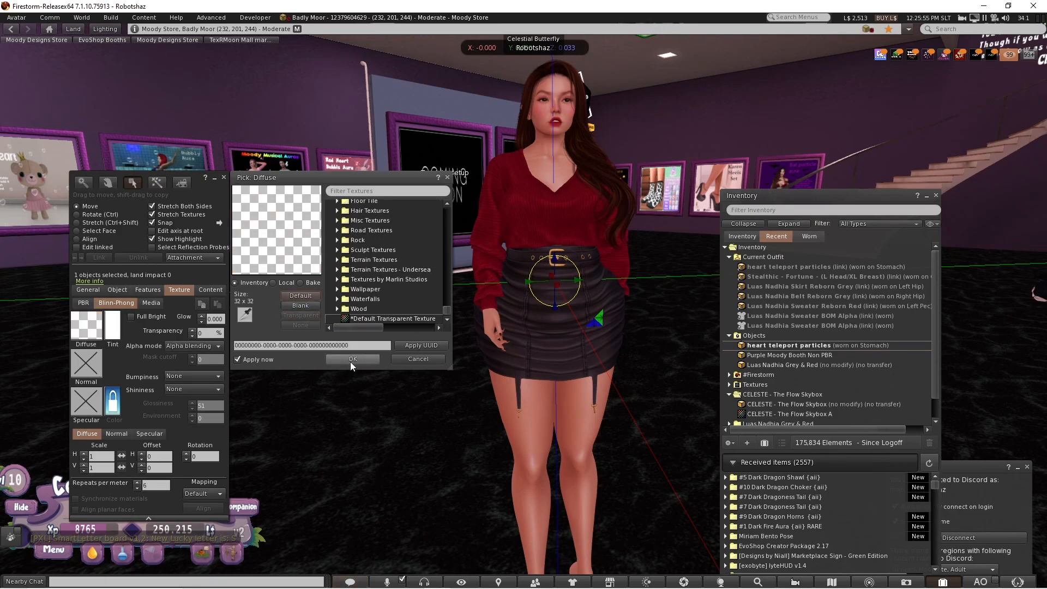
pyautogui.click(353, 360)
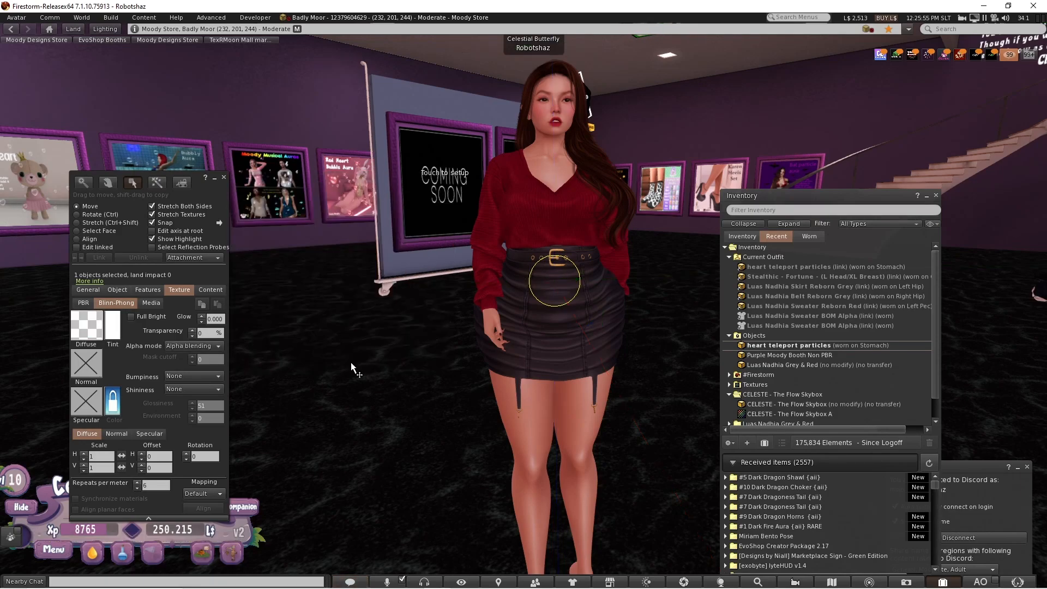
pyautogui.click(224, 178)
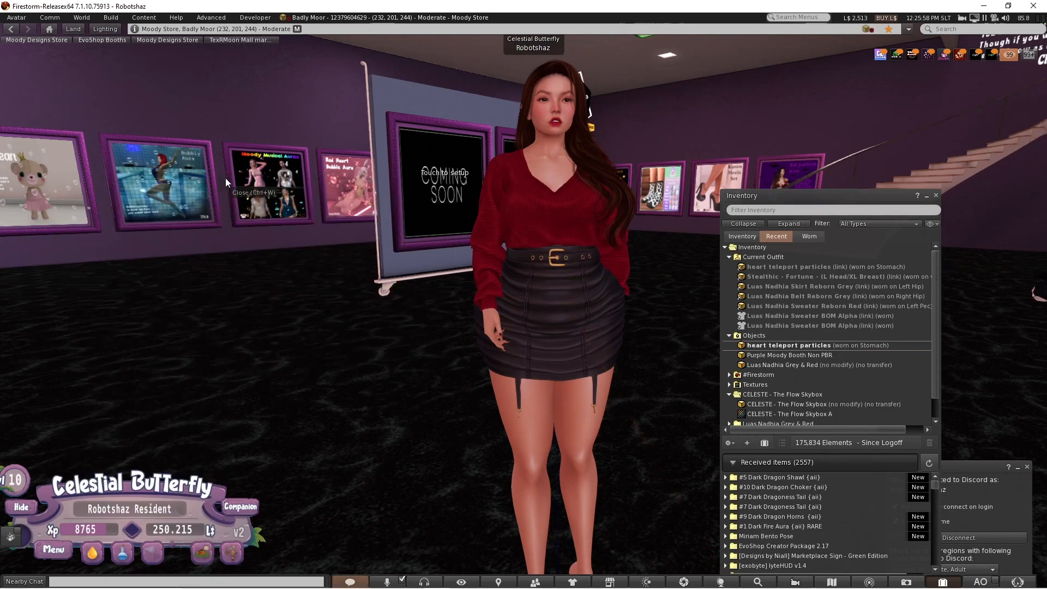
pyautogui.click(935, 195)
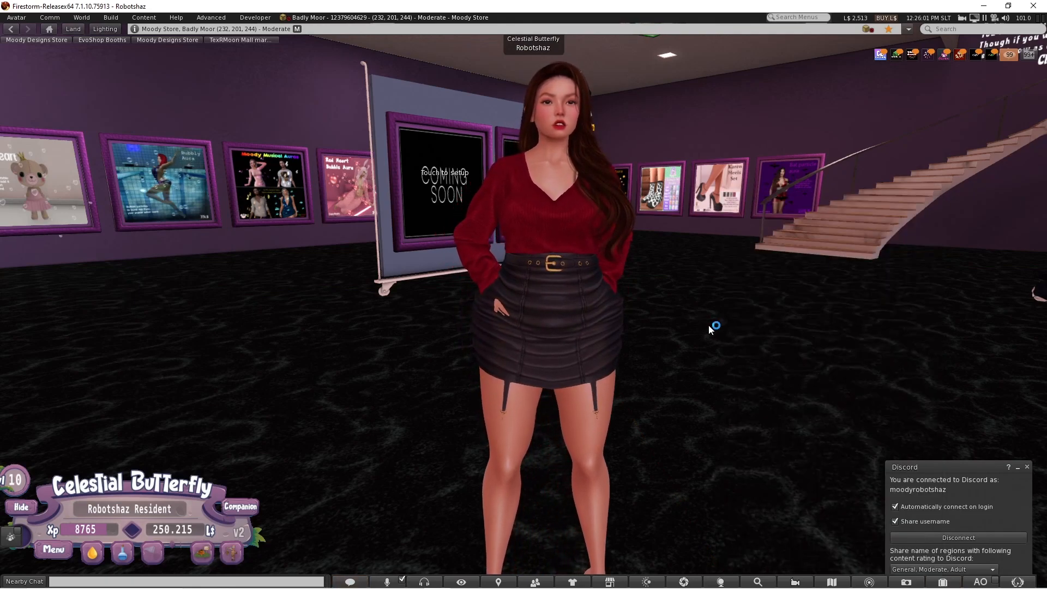
# - Teleport the avatar to several spots in the store and examine the particles emitted on each arrival
pyautogui.press('Escape')
pyautogui.press('Left')
pyautogui.press('Up')
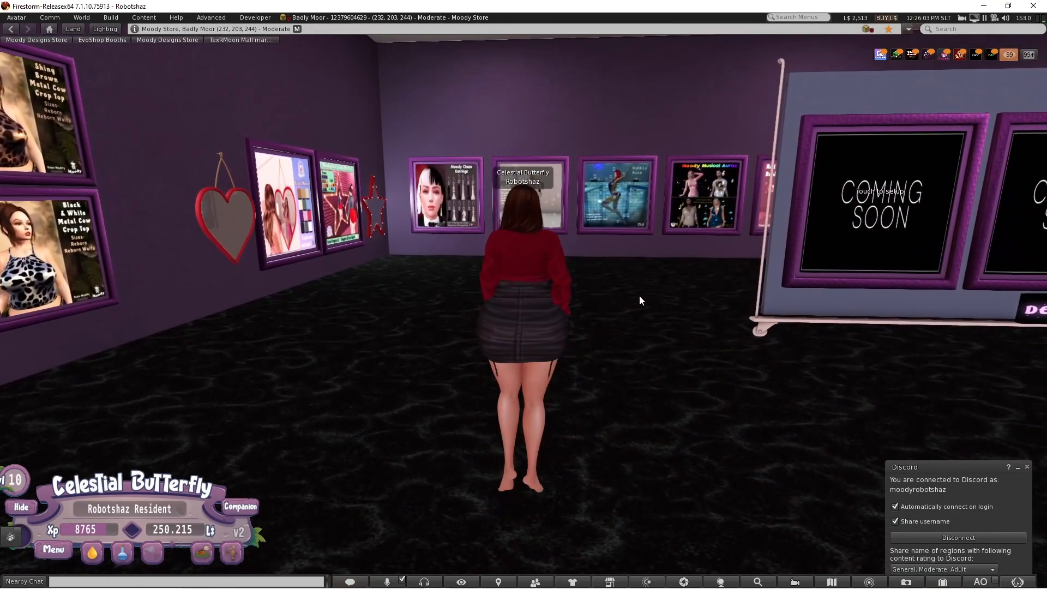
pyautogui.press('Right')
pyautogui.press('Right')
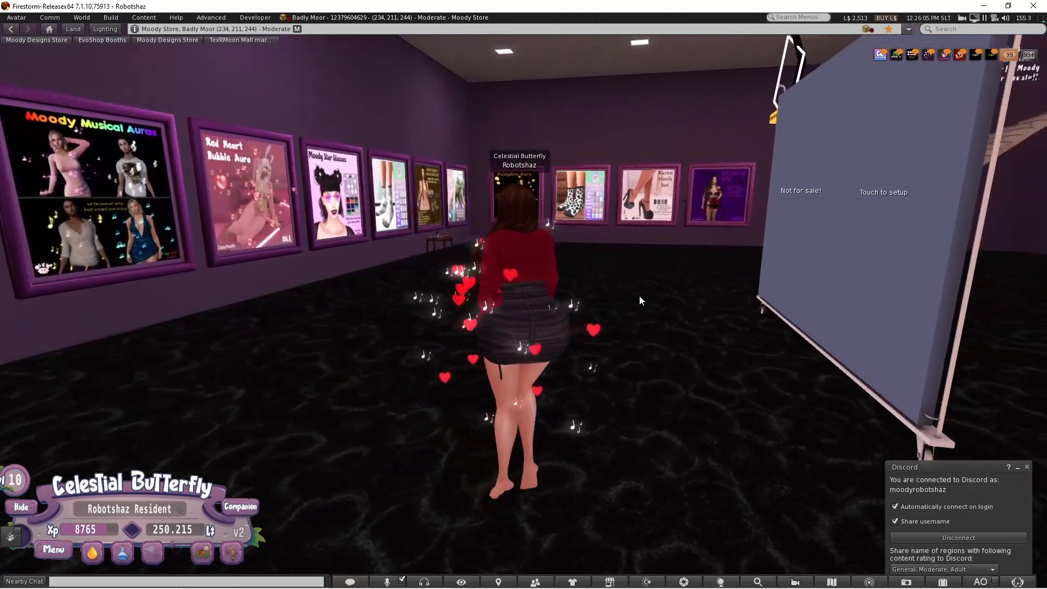
pyautogui.press('Left')
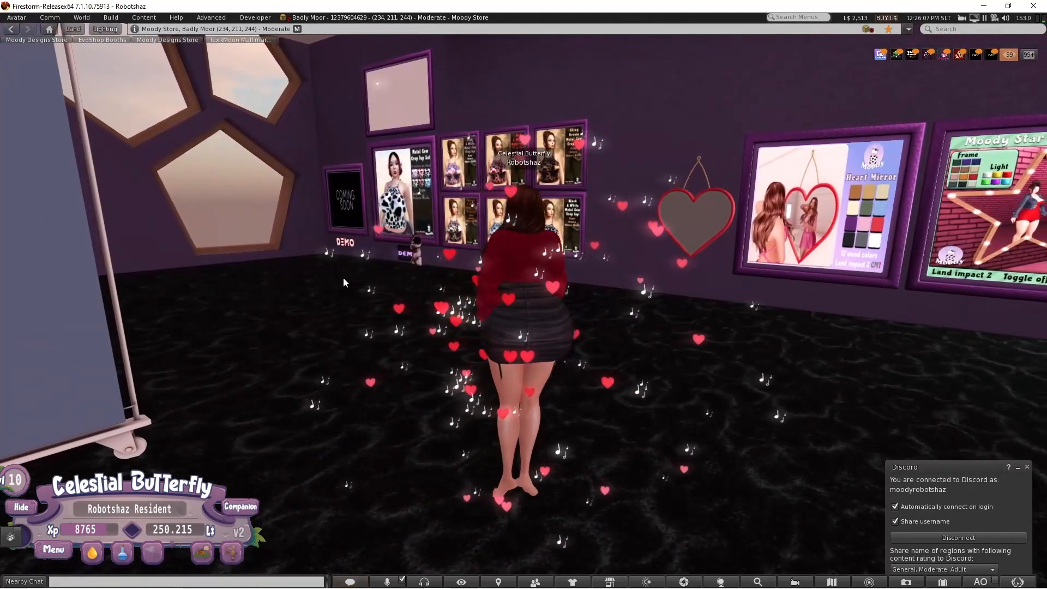
pyautogui.press('Left')
pyautogui.press('Up')
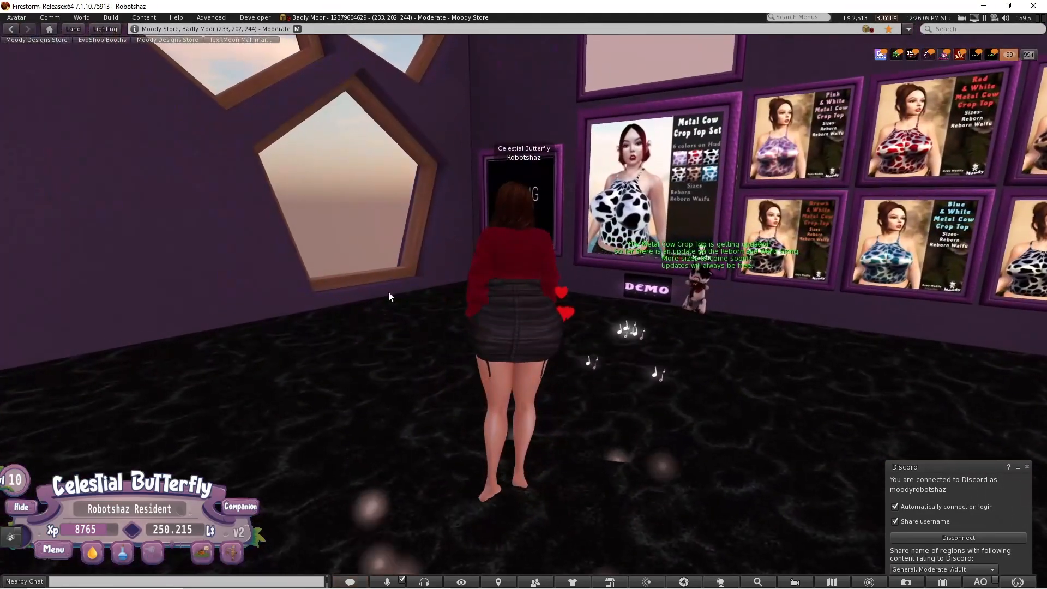
pyautogui.press('Right')
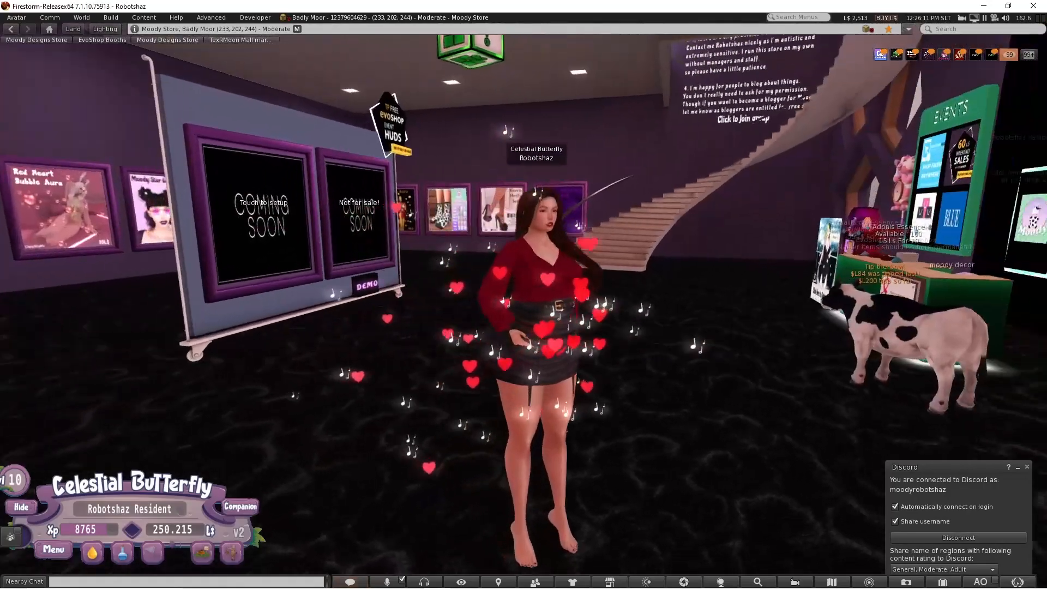
pyautogui.press('Left')
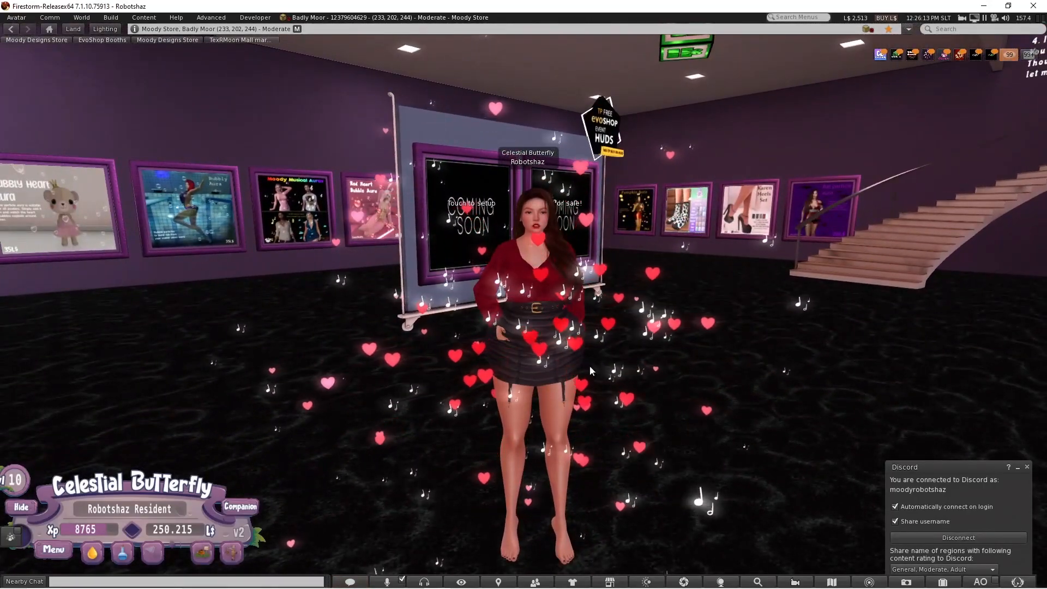
# - Find "particle teleport tester" among the worn items, detach it from the avatar's Stomach, and close the Appearance window
pyautogui.click(572, 582)
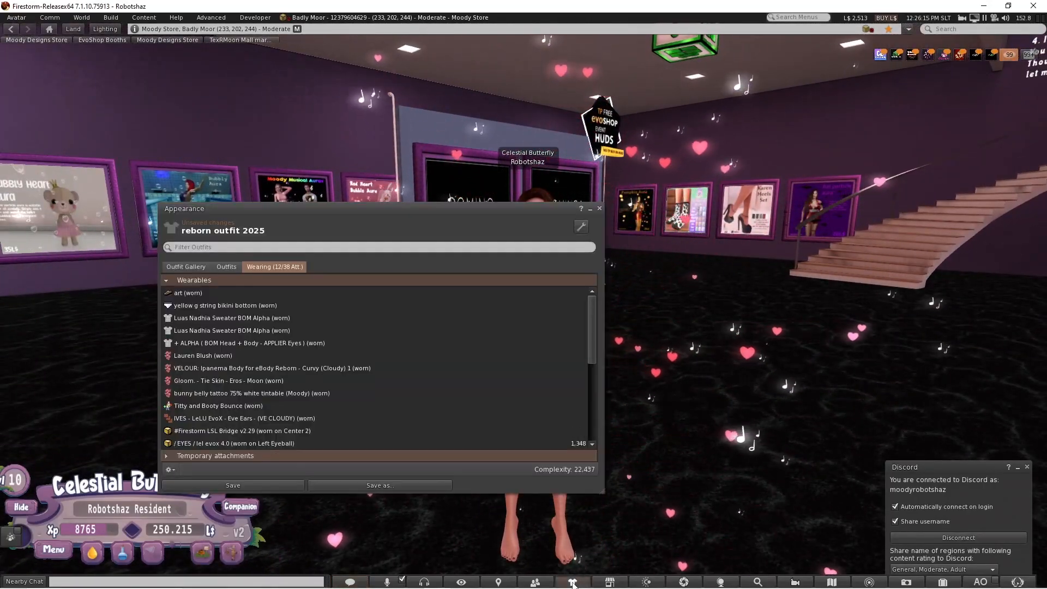
pyautogui.click(206, 246)
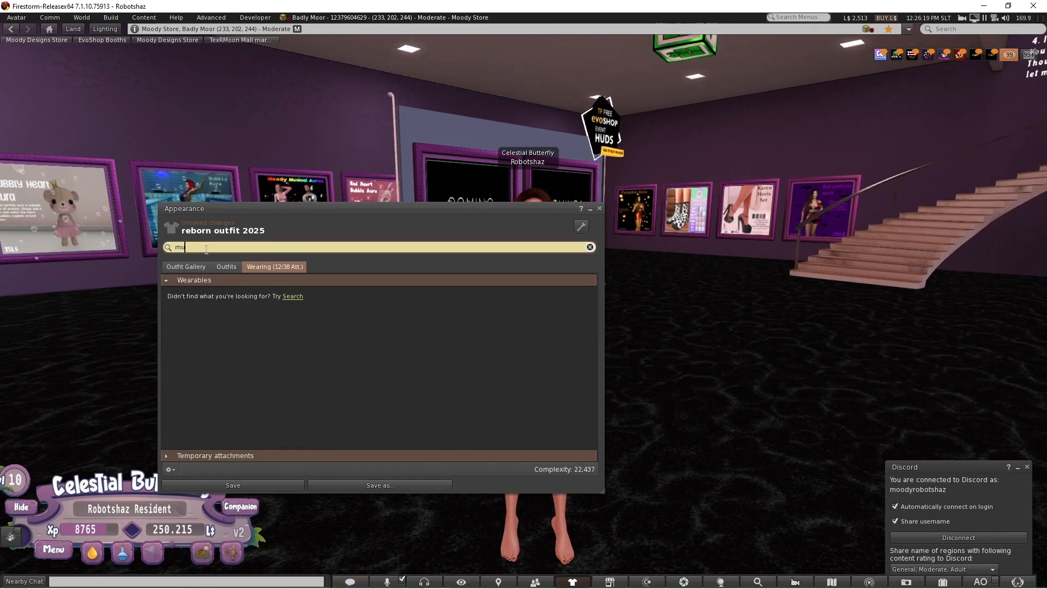
pyautogui.press('BackSpace')
pyautogui.press('BackSpace')
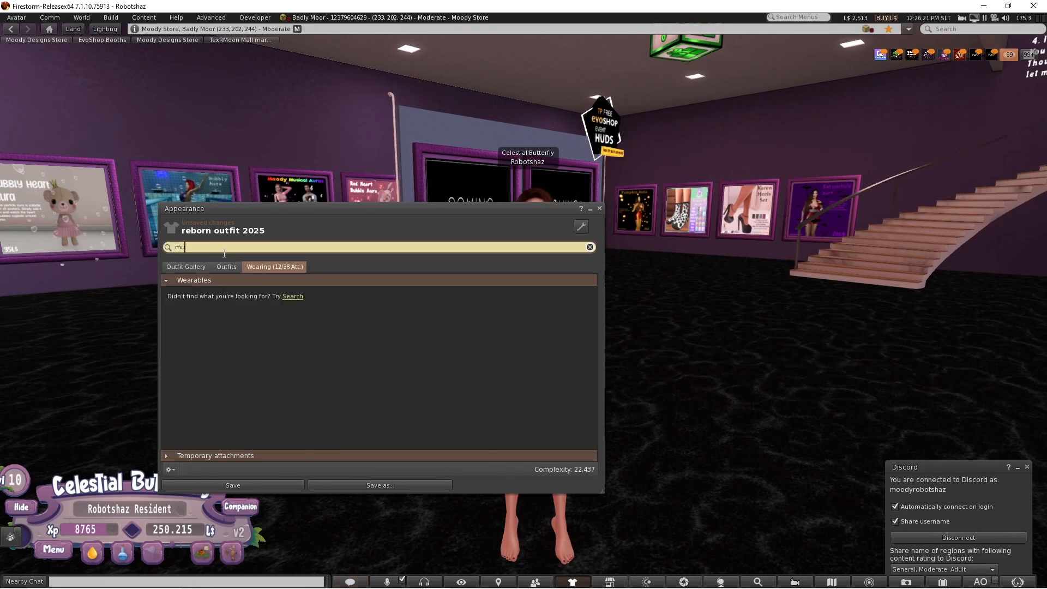
pyautogui.scroll(-2, 256, 322)
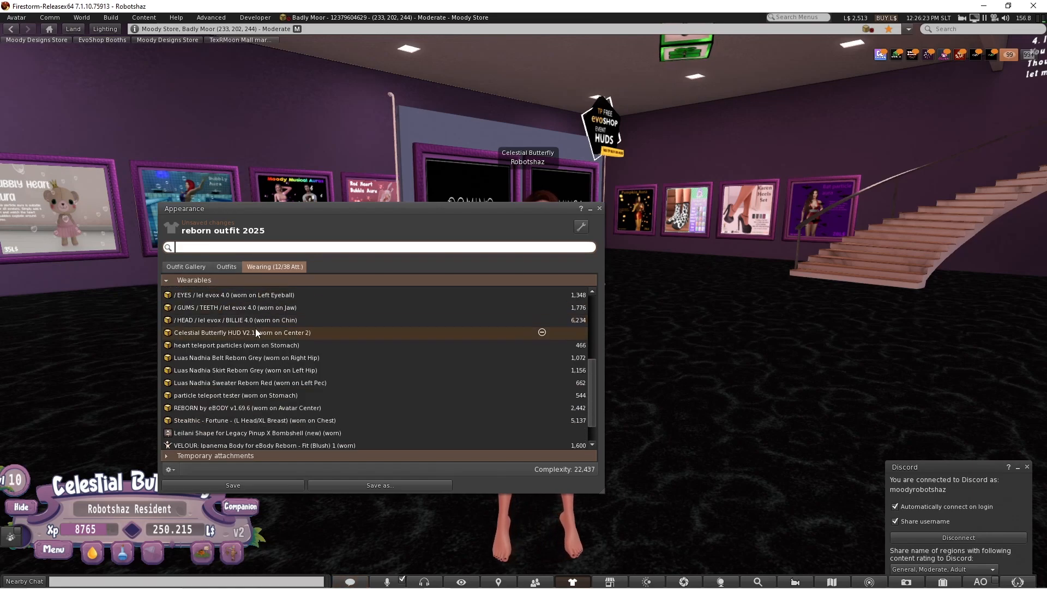
pyautogui.scroll(-1, 256, 328)
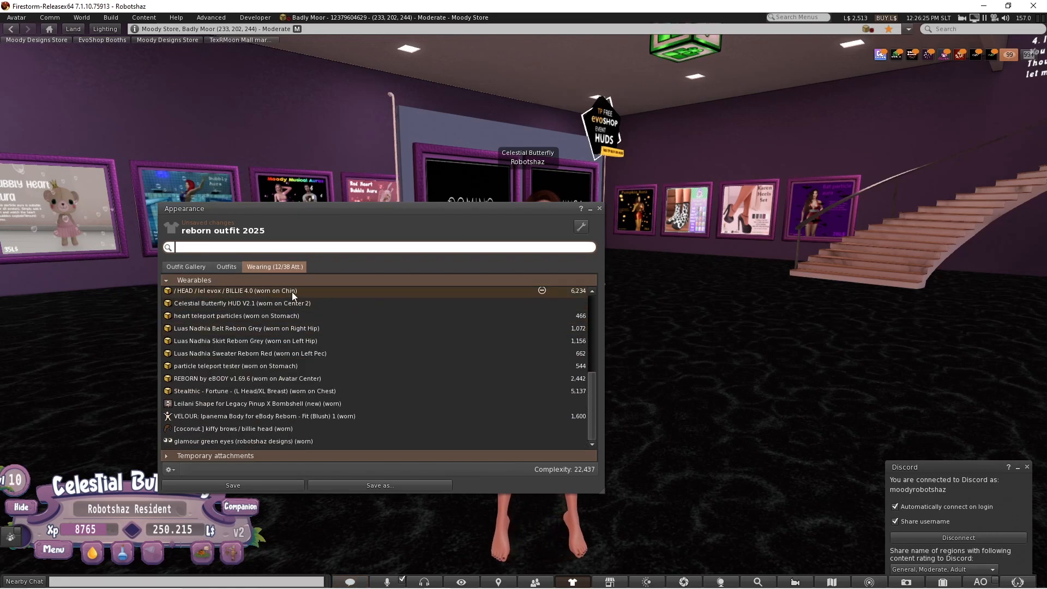
pyautogui.click(273, 365)
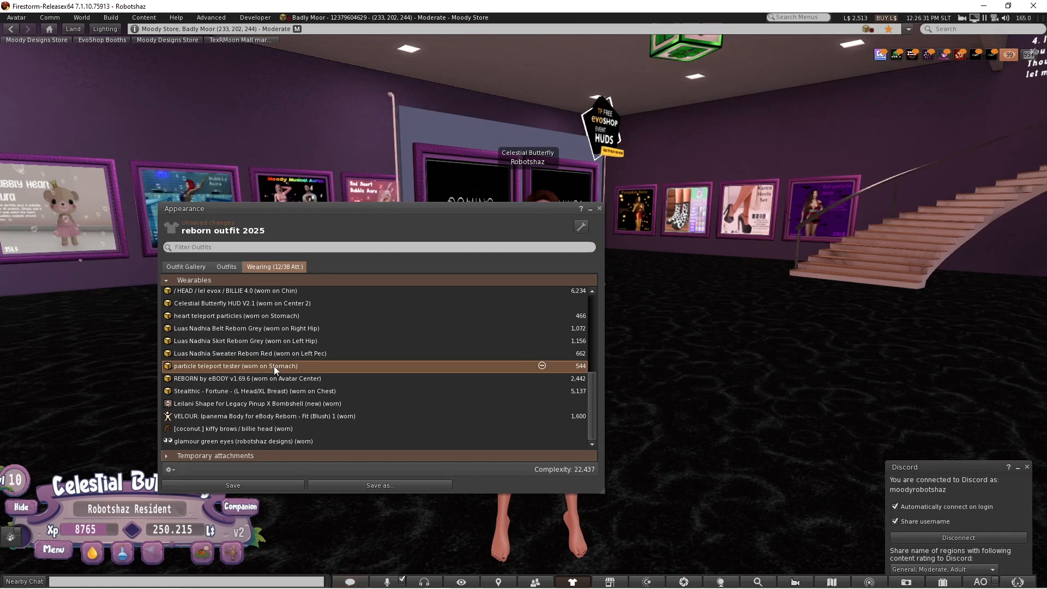
pyautogui.rightClick(273, 366)
pyautogui.click(300, 388)
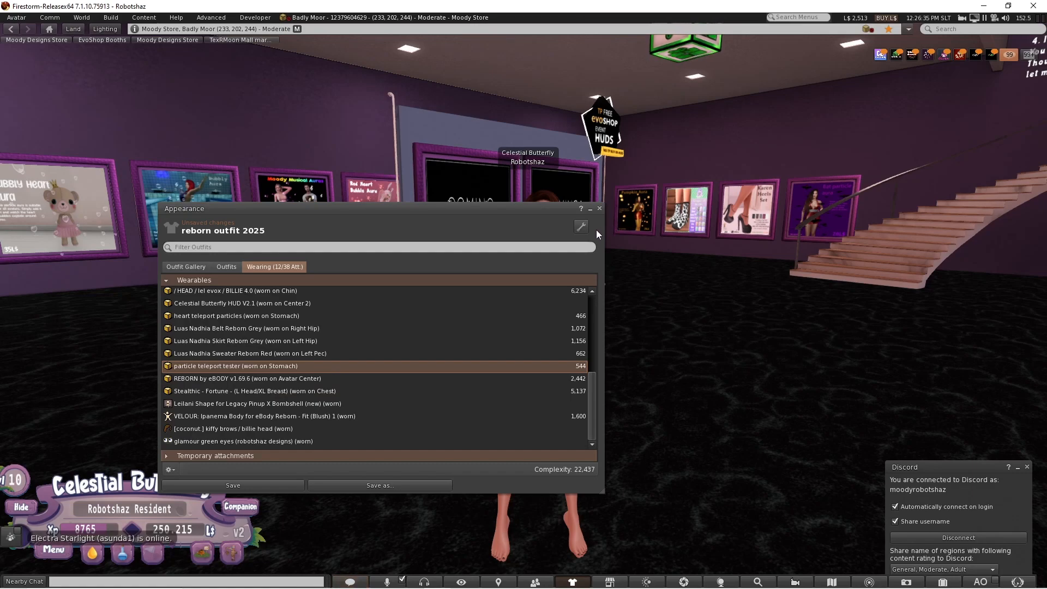
pyautogui.rightClick(269, 367)
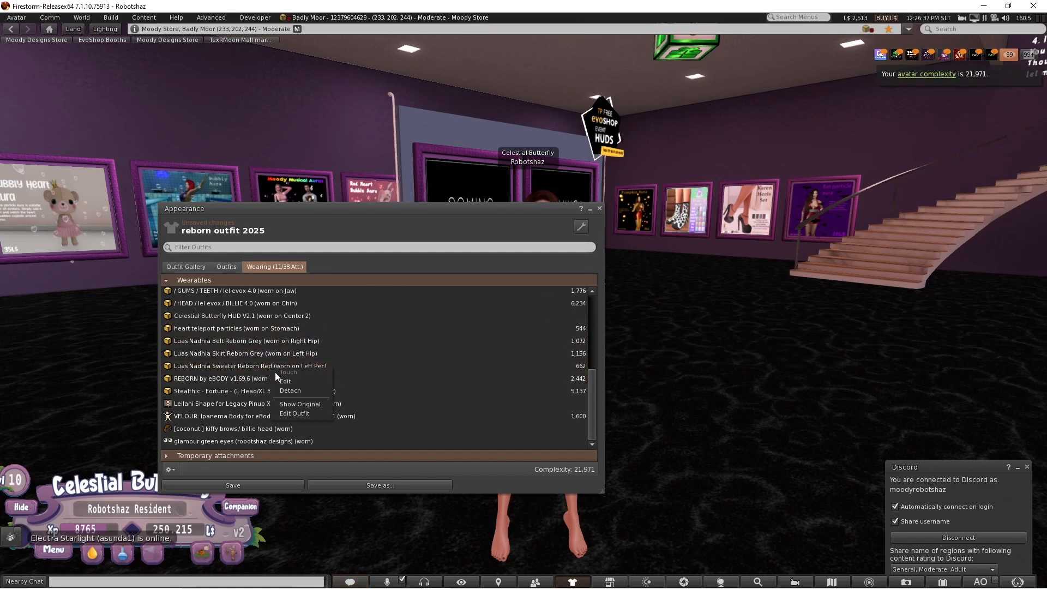
pyautogui.click(599, 208)
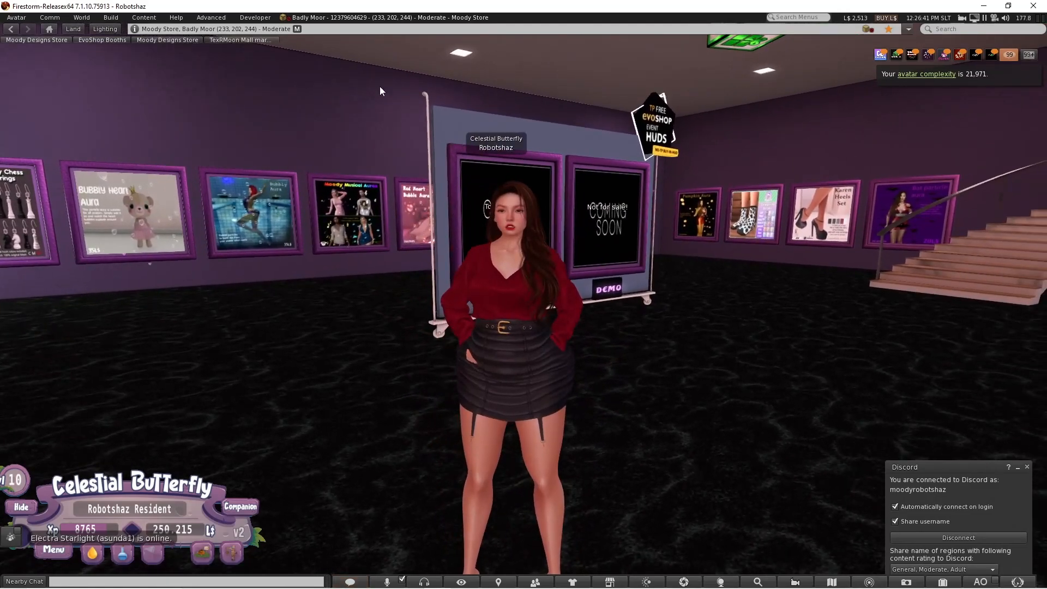
# - Teleport to Celestial Butterfly HQ in Utopia World, examine the particles emitted on arrival, and close the Discord window
pyautogui.click(330, 29)
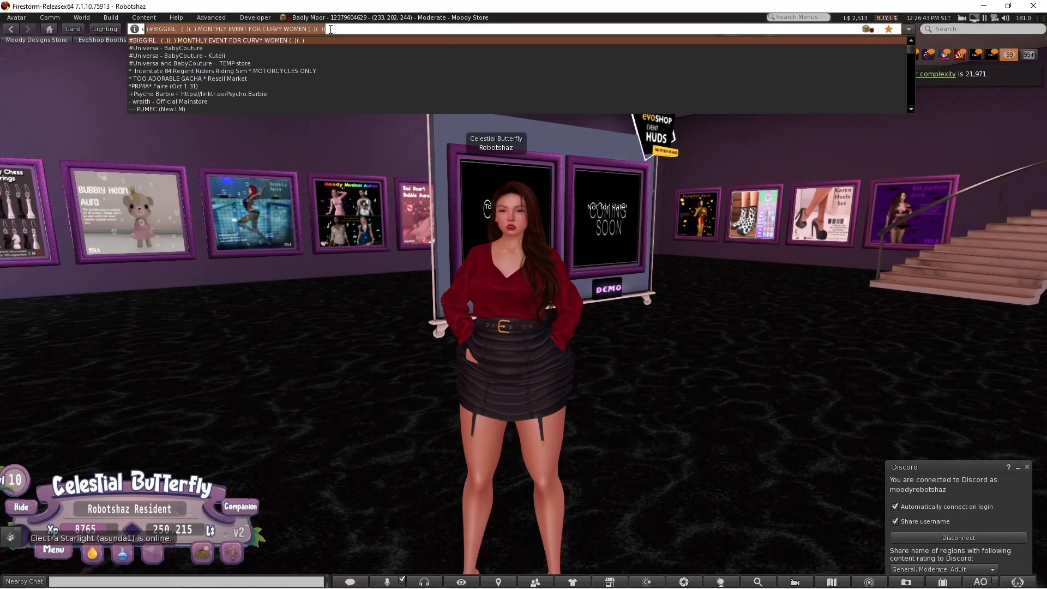
pyautogui.write('cele')
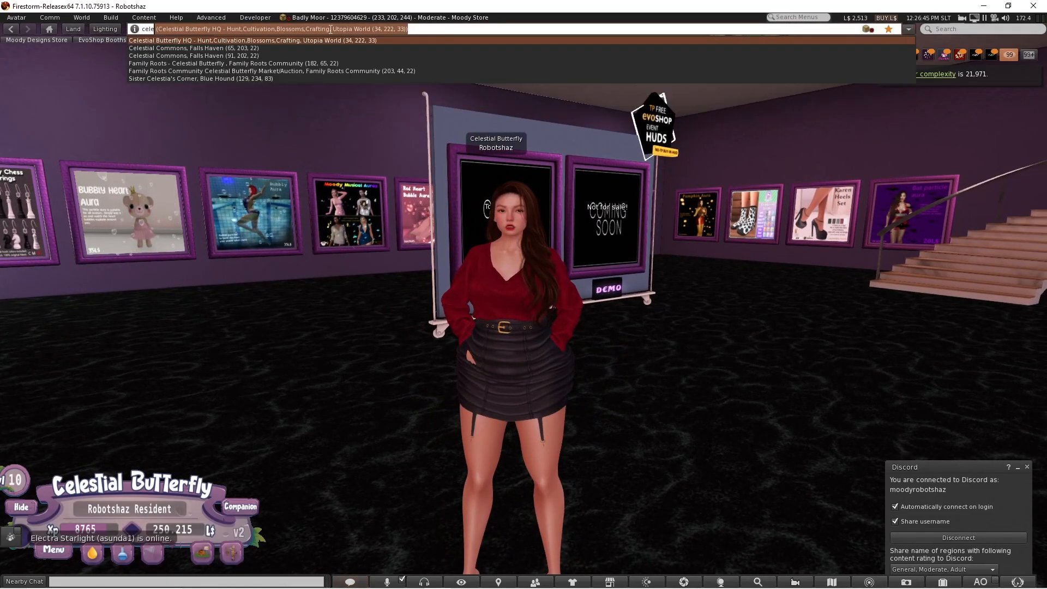
pyautogui.press('Return')
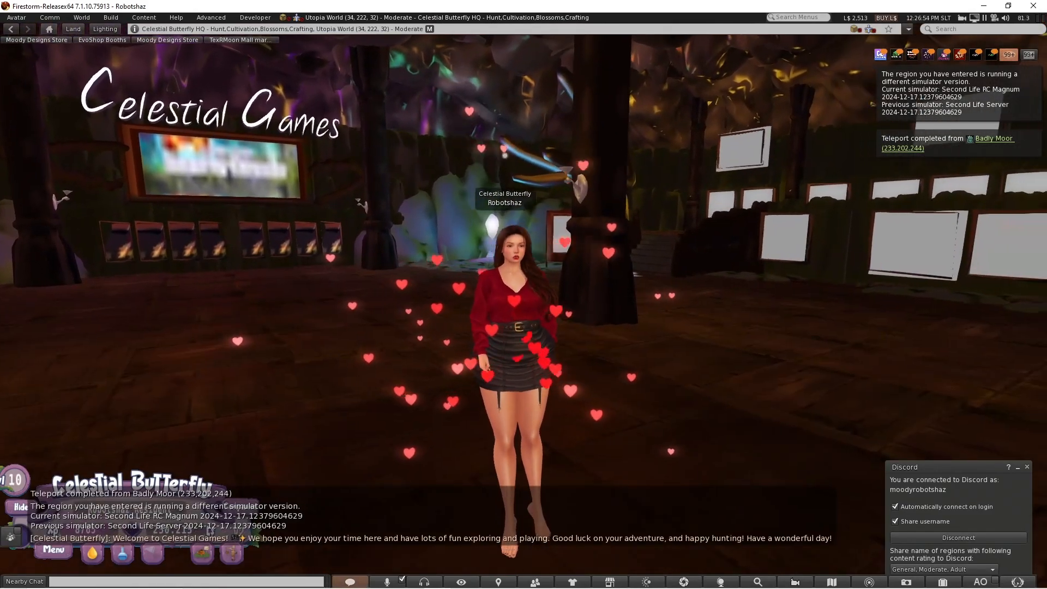
pyautogui.keyDown('alt'); pyautogui.moveTo(515, 305); pyautogui.dragTo(504, 270); pyautogui.keyUp('alt')
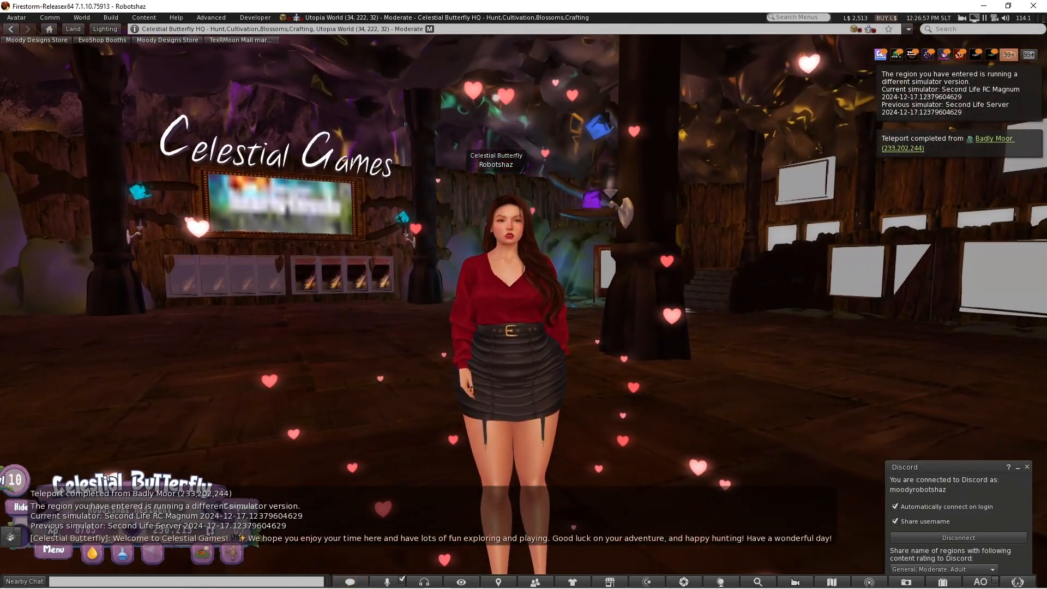
pyautogui.click(1027, 466)
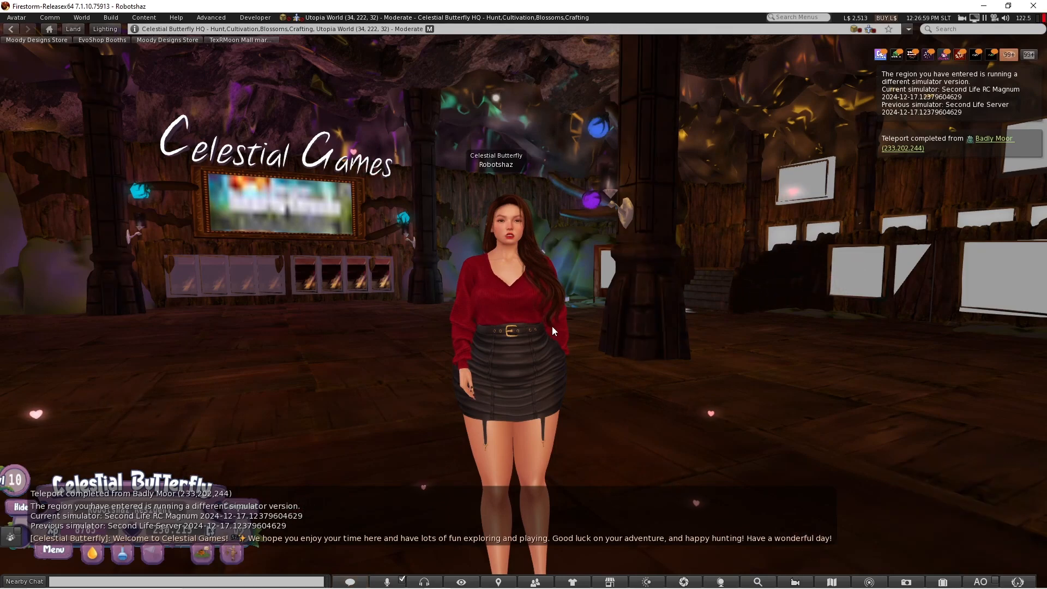
pyautogui.keyDown('alt'); pyautogui.moveTo(518, 324); pyautogui.dragTo(521, 294); pyautogui.keyUp('alt')
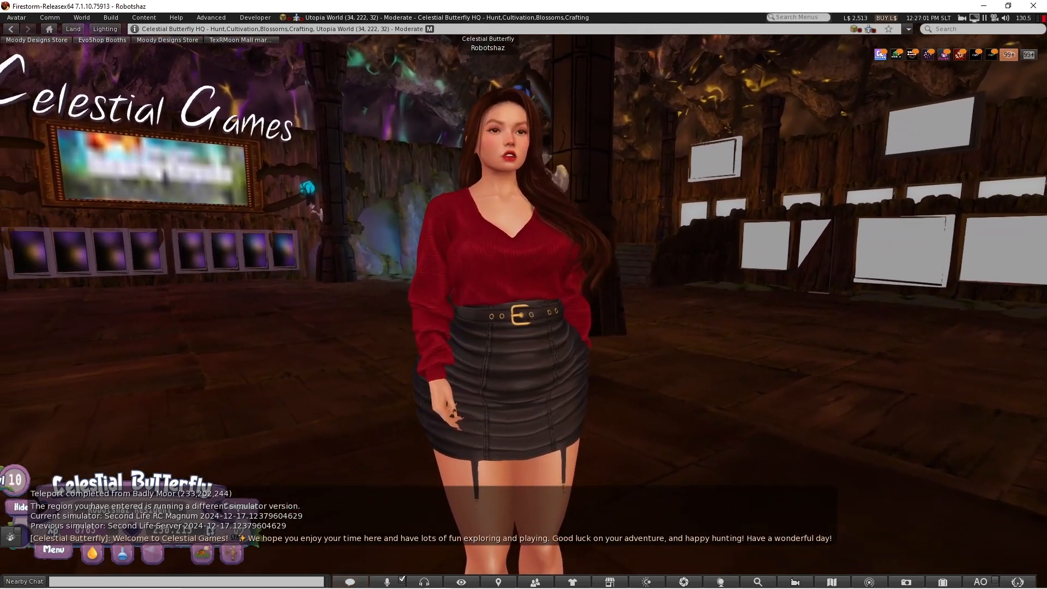
# - Try to teleport the avatar to other spots on the Celestial Butterfly HQ floor, and dismiss the pop-up notices
pyautogui.press('Up')
pyautogui.keyDown('alt'); pyautogui.moveTo(520, 305); pyautogui.dragTo(894, 273); pyautogui.keyUp('alt')
pyautogui.doubleClick(223, 308)
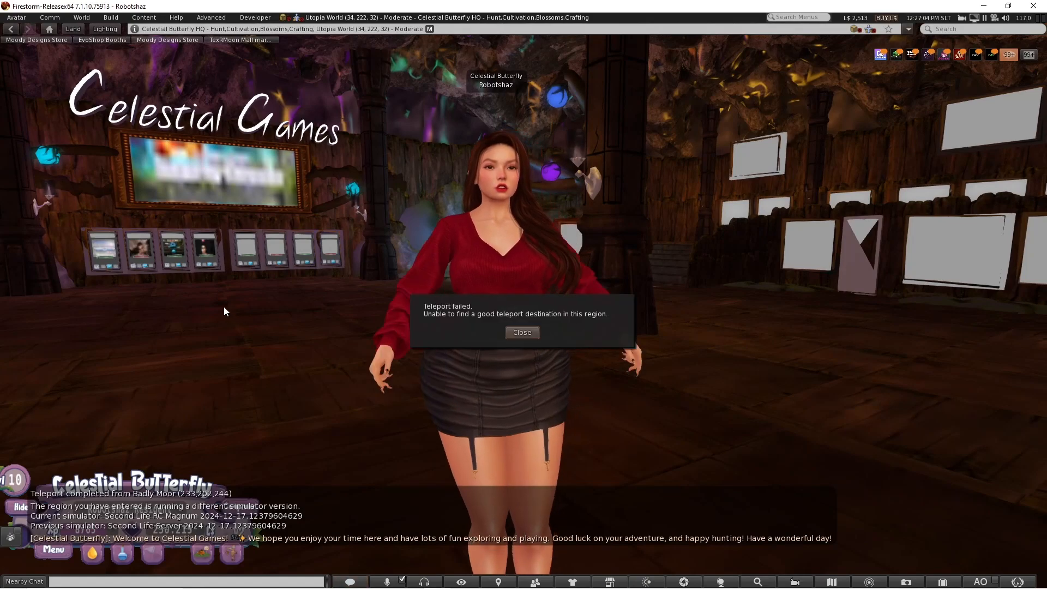
pyautogui.press('Right')
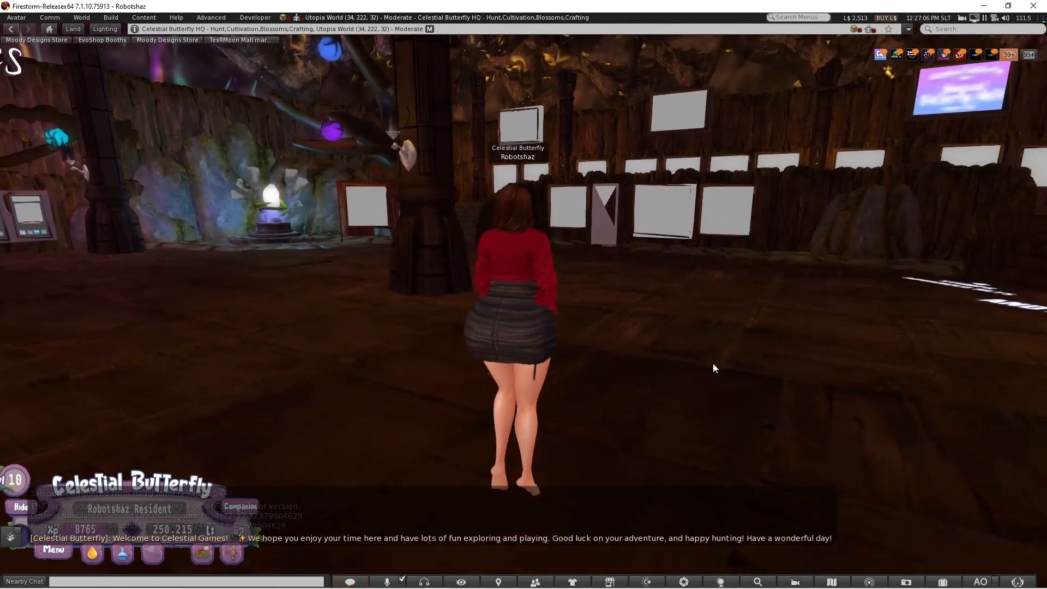
pyautogui.press('Up')
pyautogui.doubleClick(671, 255)
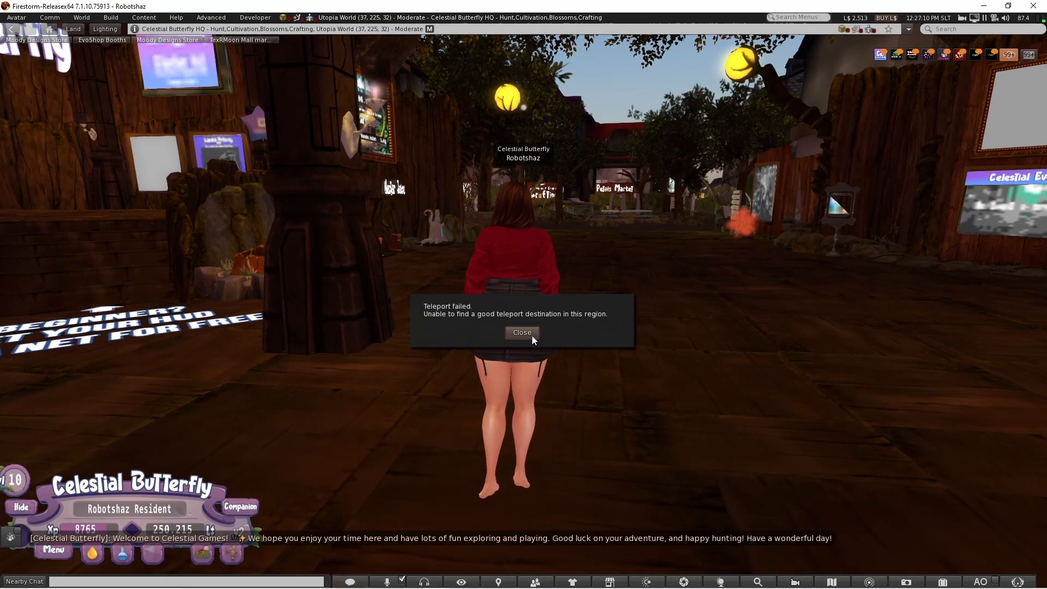
pyautogui.click(522, 332)
pyautogui.press('Left')
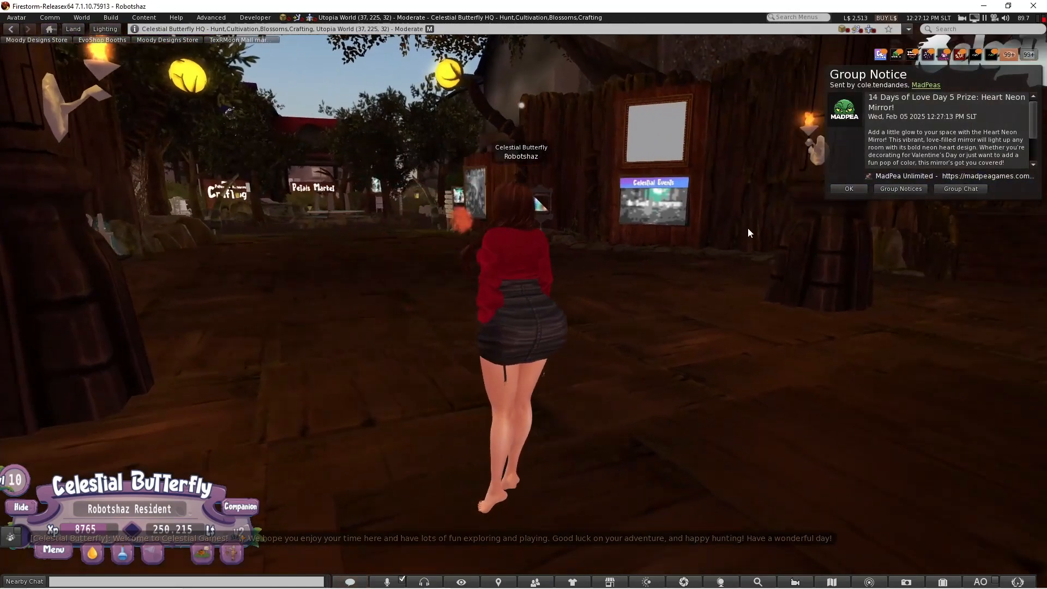
pyautogui.click(1040, 66)
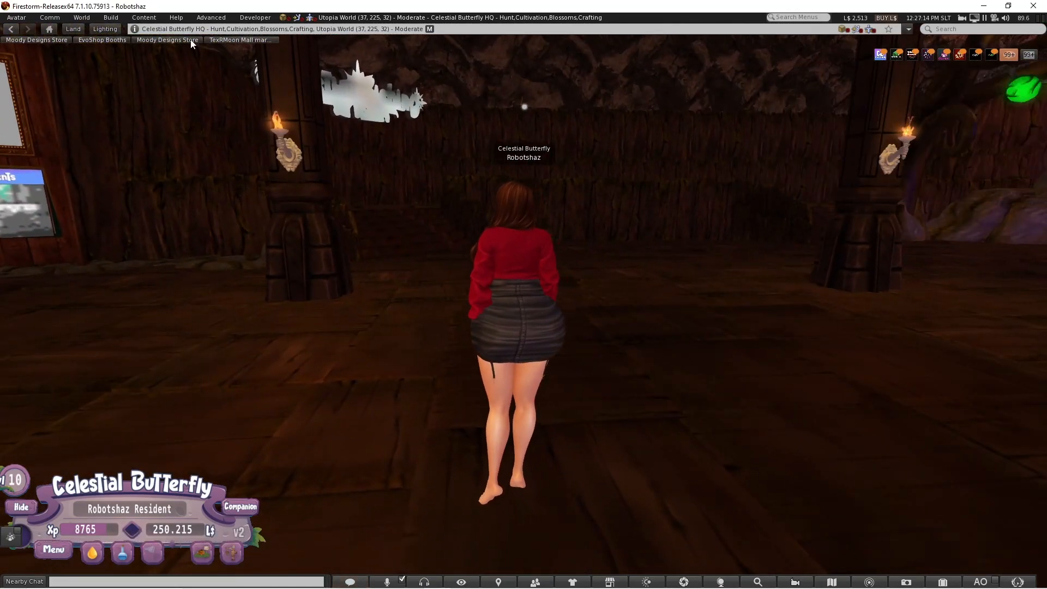
# - Teleport back to the Moody Designs Store, walk the avatar clear of the display board, and examine the particles and avatar
pyautogui.click(173, 40)
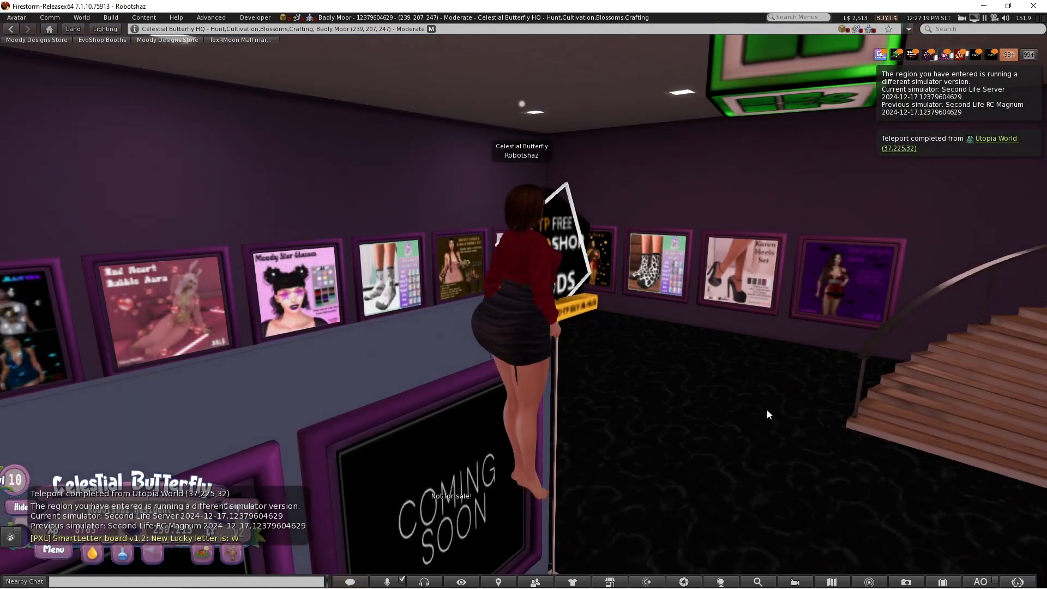
pyautogui.press('Up')
pyautogui.press('Right')
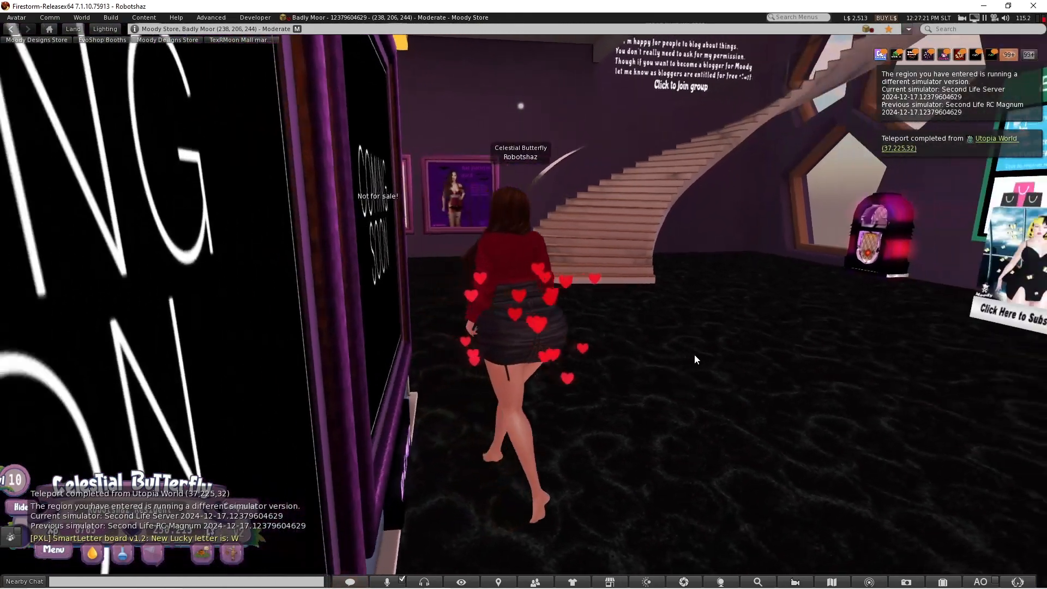
pyautogui.press('Right')
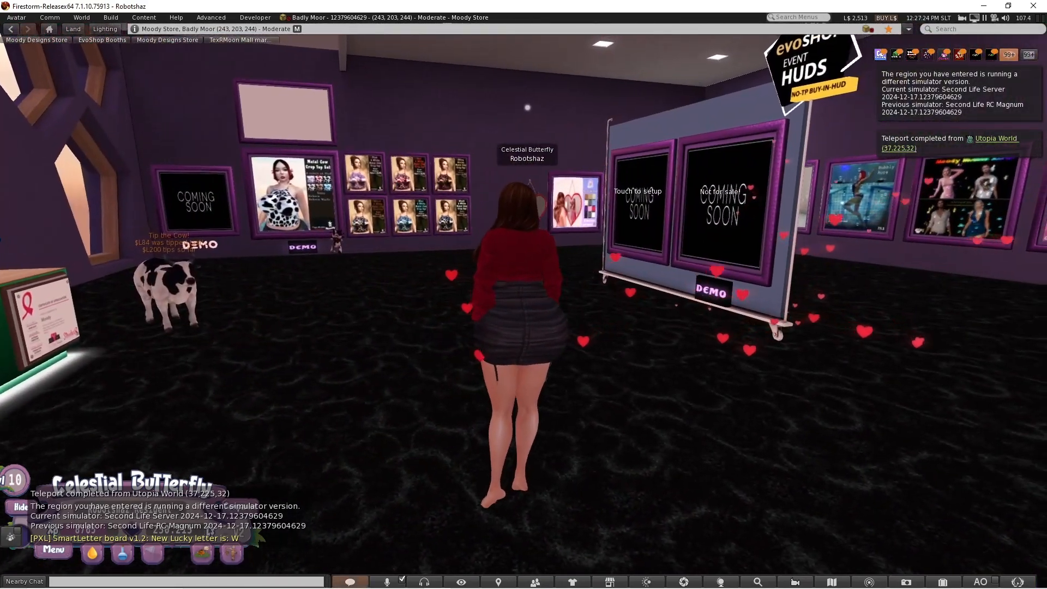
pyautogui.keyDown('alt'); pyautogui.moveTo(522, 284); pyautogui.dragTo(854, 226); pyautogui.keyUp('alt')
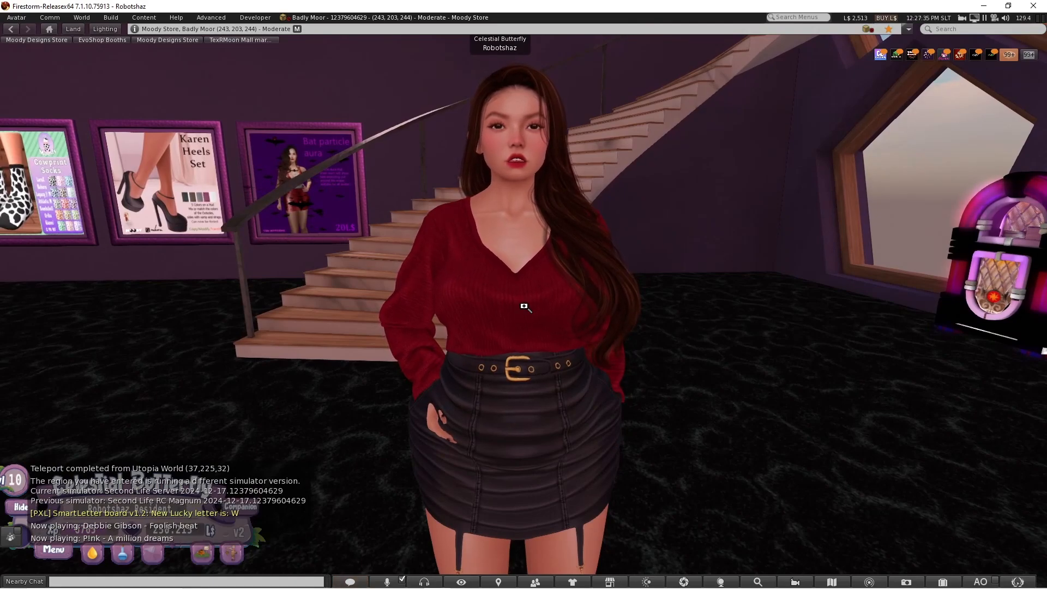